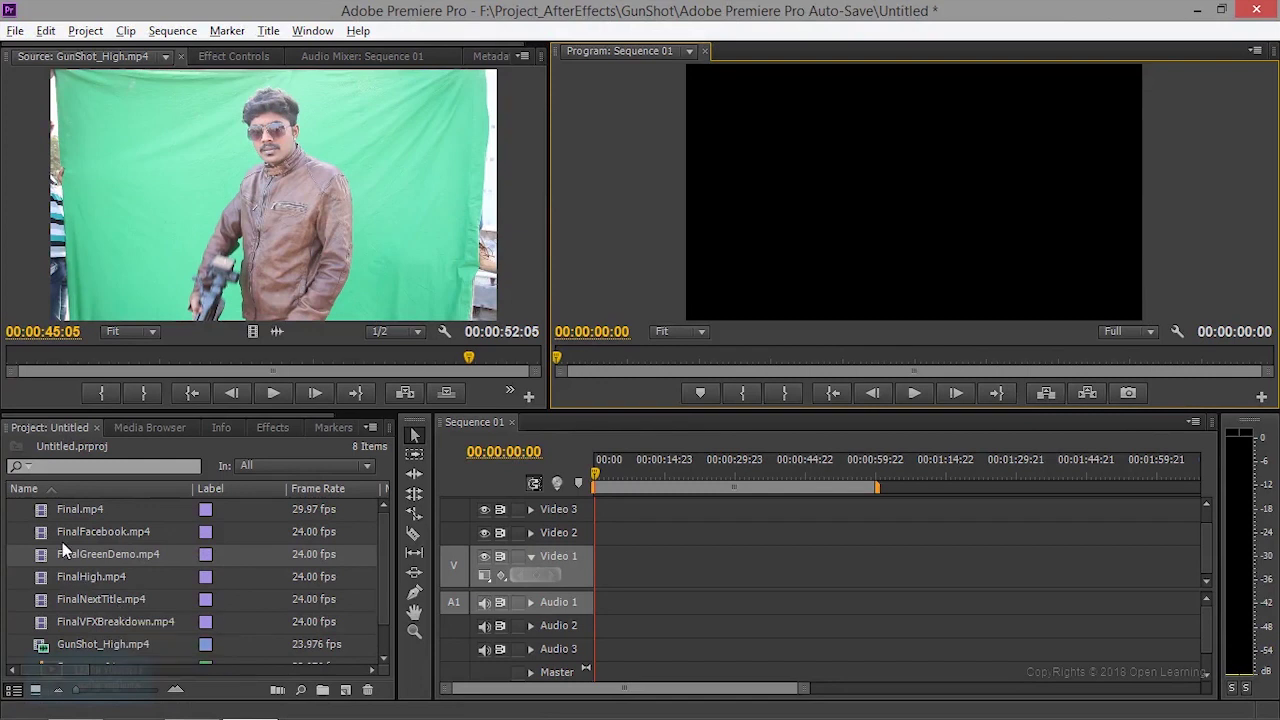
Step: Preview the Final and FinalFacebook clips in the Source monitor
{"action": "double_click", "coordinate": [43, 515]}
{"action": "left_click", "coordinate": [272, 394]}
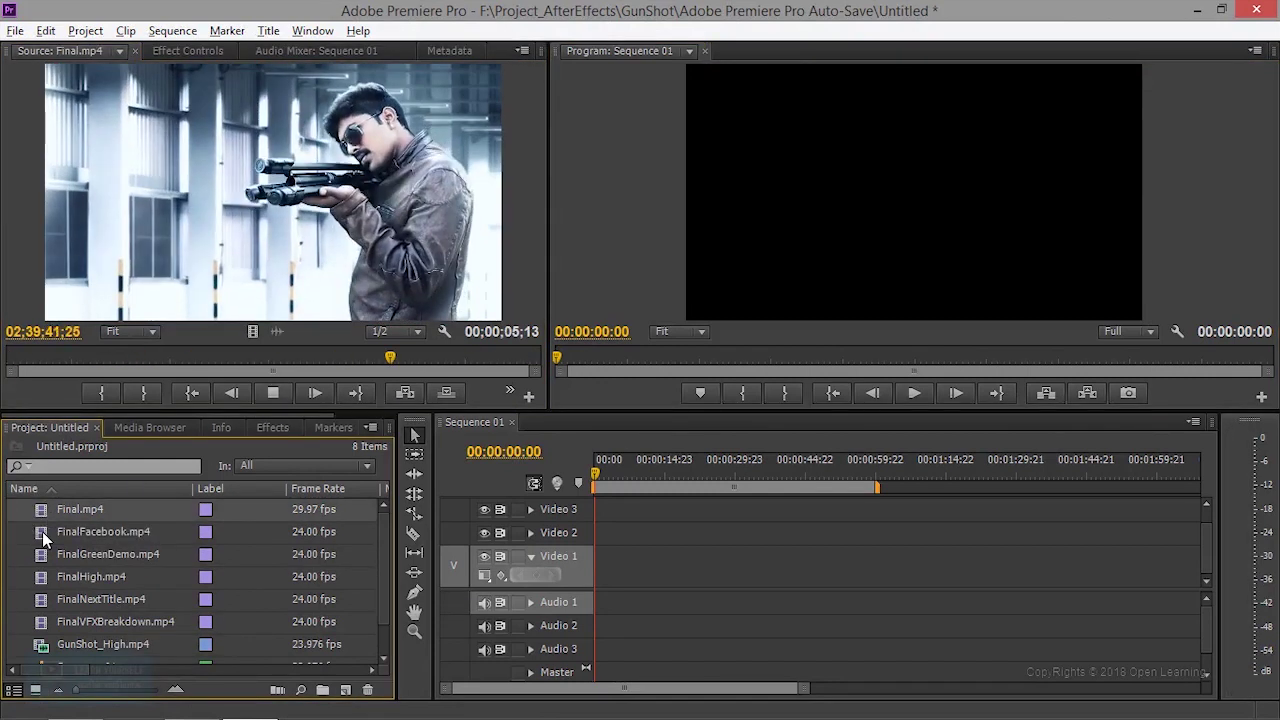
{"action": "double_click", "coordinate": [42, 531]}
{"action": "left_click", "coordinate": [268, 396]}
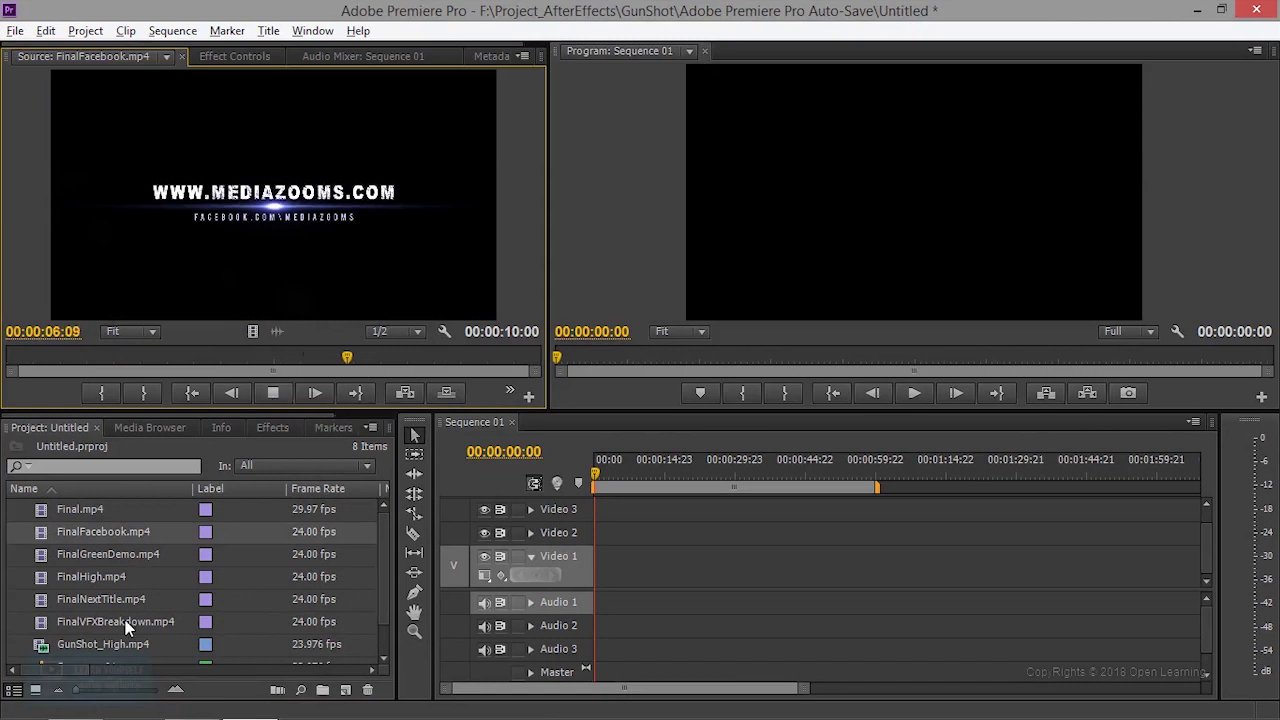
Step: Preview the GunShot_High clip from its beginning in the Source monitor
{"action": "scroll", "coordinate": [50, 620], "scroll_direction": "down", "scroll_amount": 1}
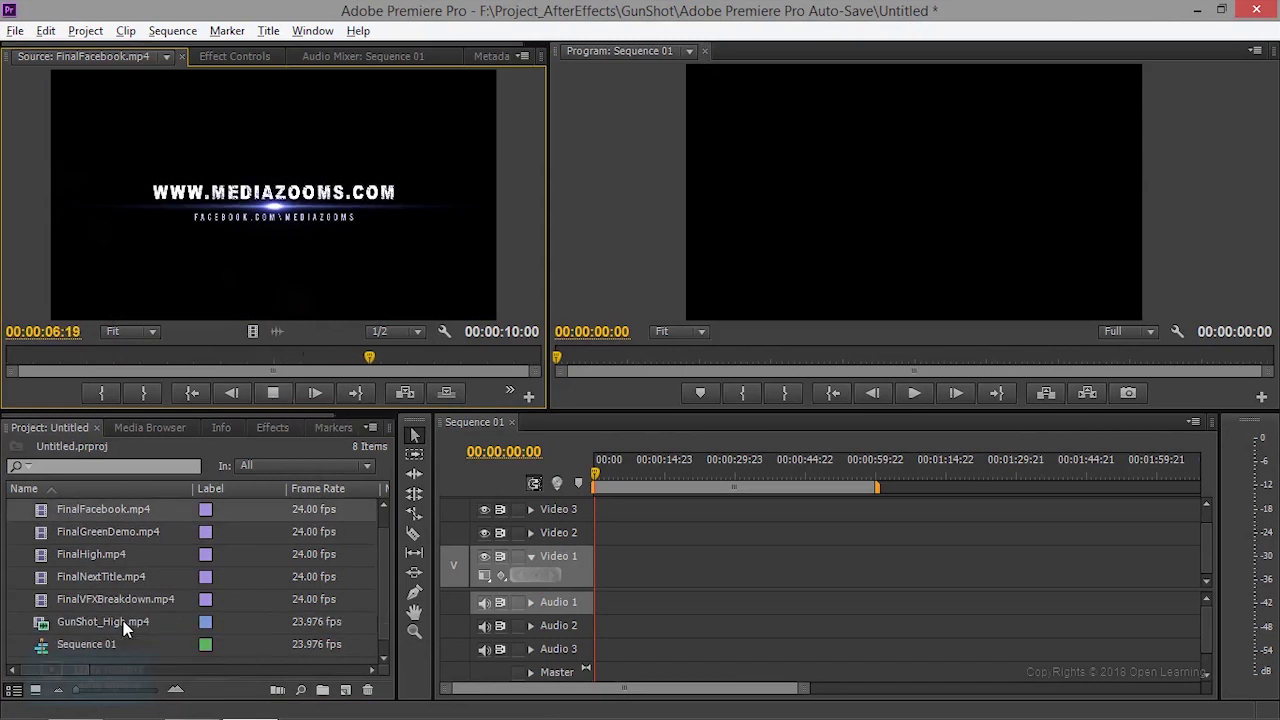
{"action": "double_click", "coordinate": [45, 621]}
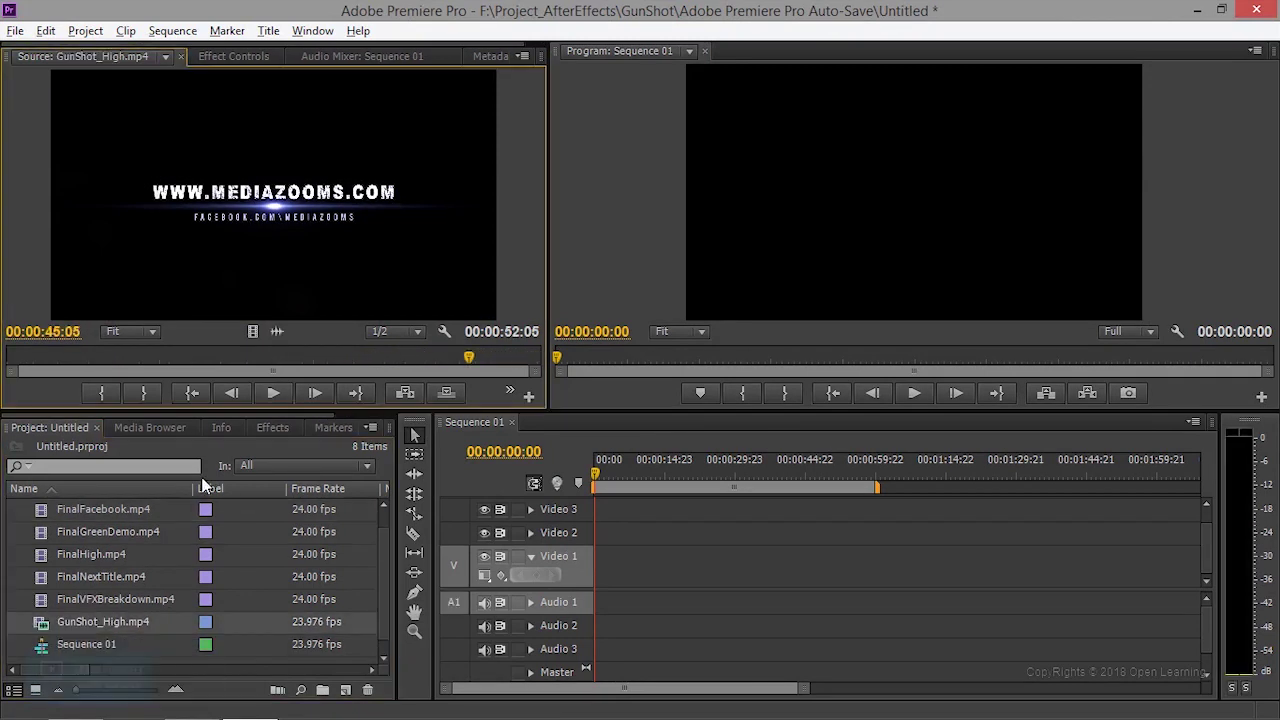
{"action": "key", "text": "Home"}
{"action": "left_click", "coordinate": [273, 394]}
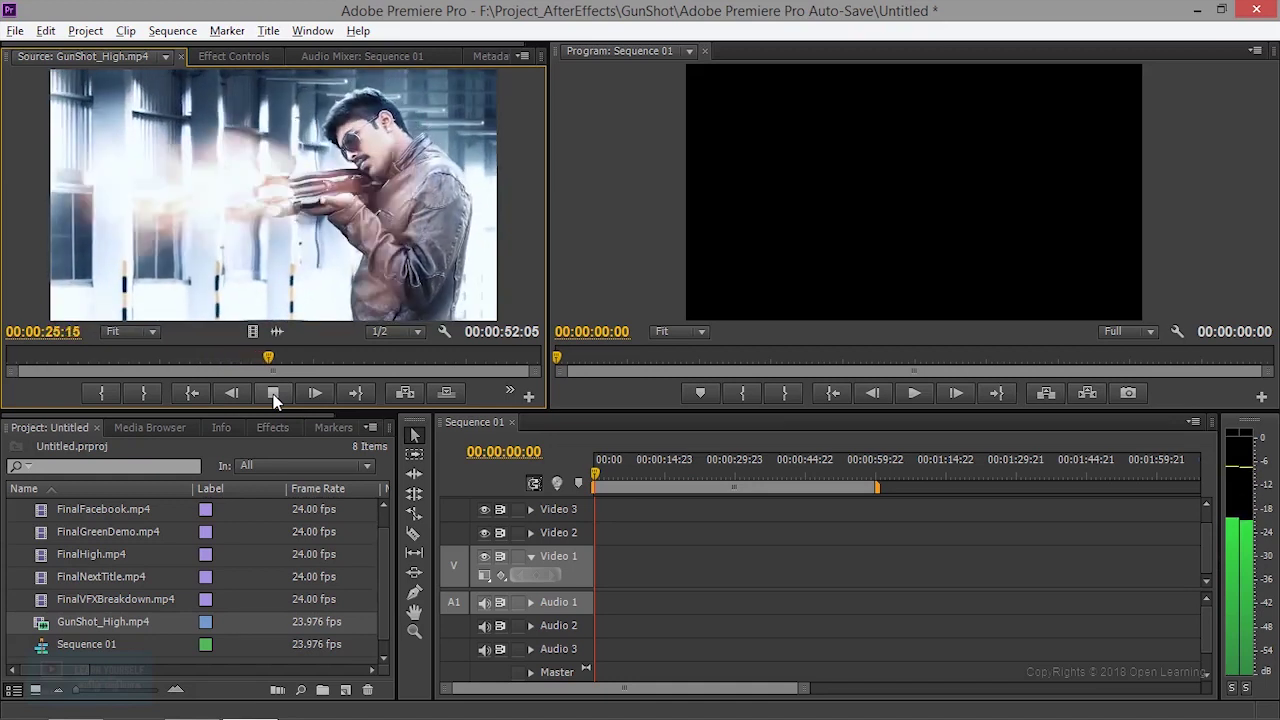
{"action": "left_click", "coordinate": [275, 396]}
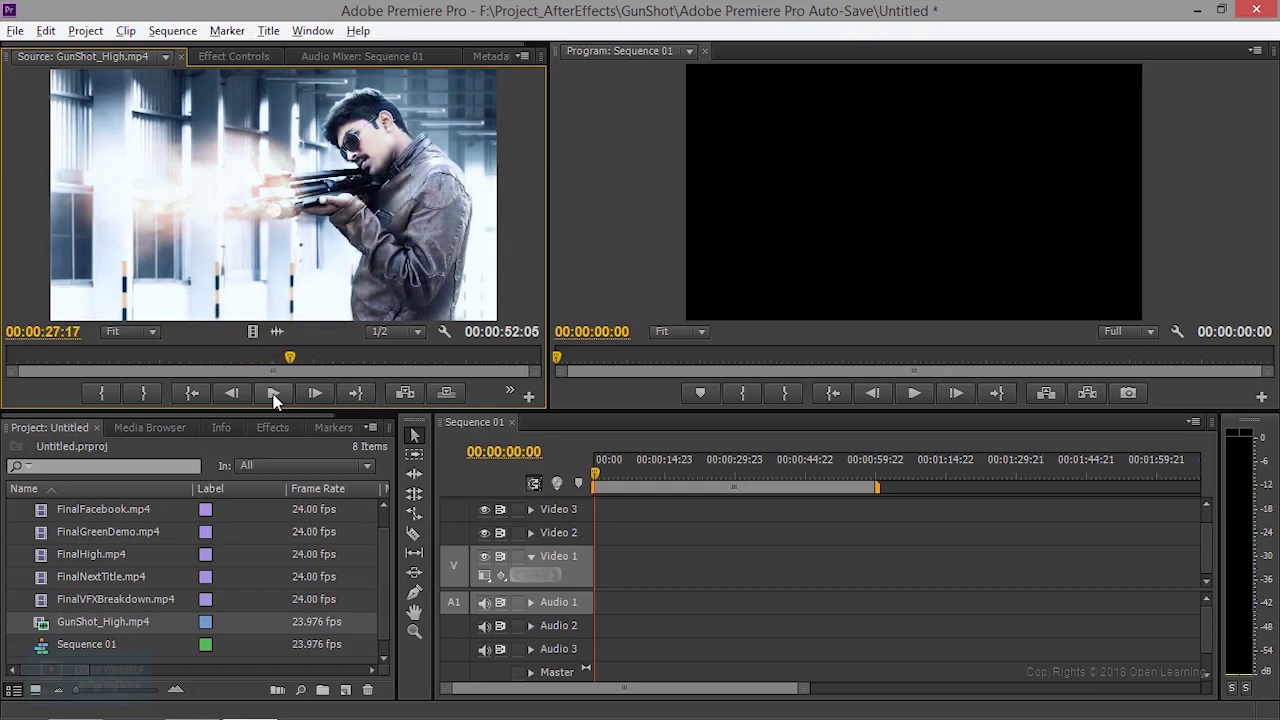
Step: Preview FinalGreenDemo's green-screen footage to 00:00:10:21, then select FinalHigh in the Project panel
{"action": "double_click", "coordinate": [36, 535]}
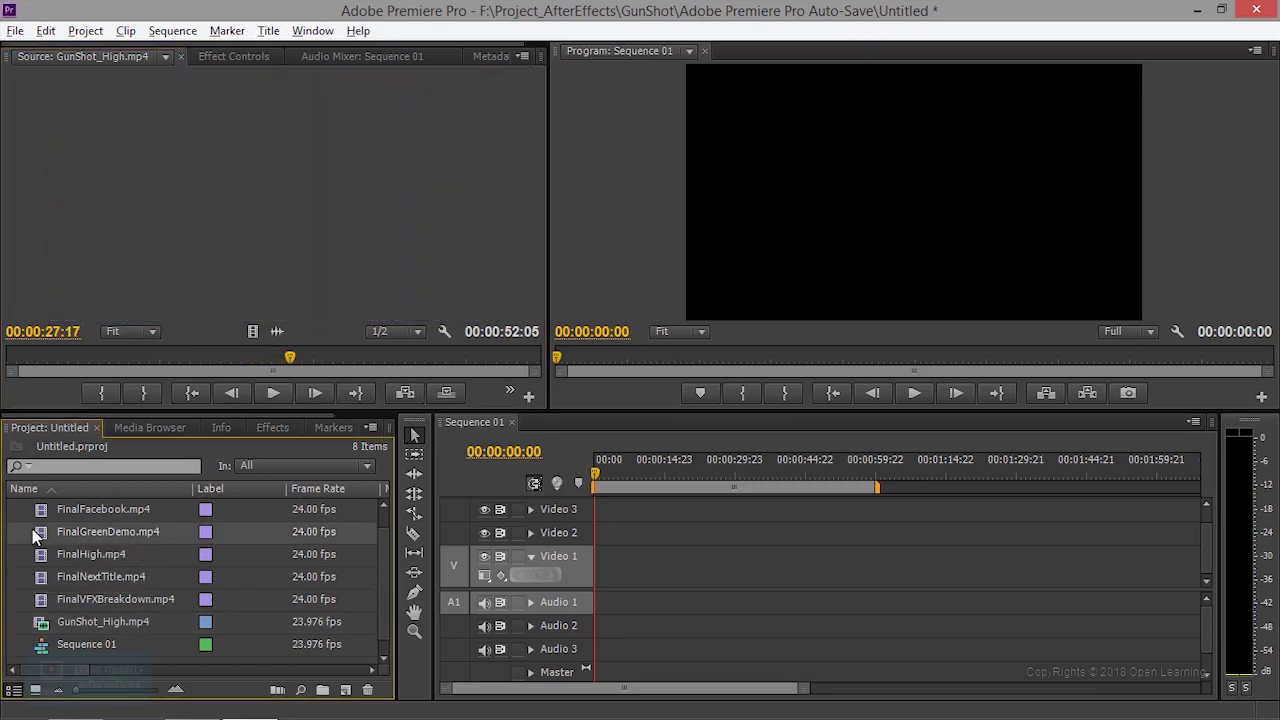
{"action": "left_click", "coordinate": [264, 395]}
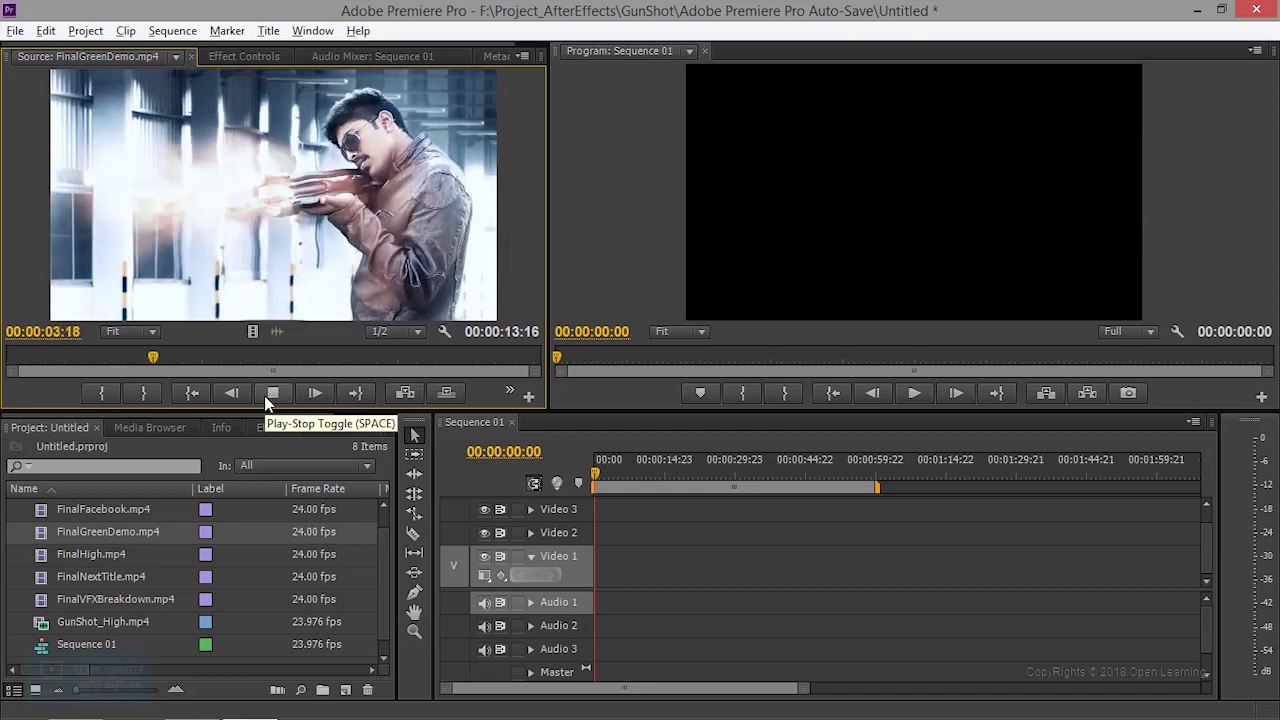
{"action": "left_click", "coordinate": [264, 395]}
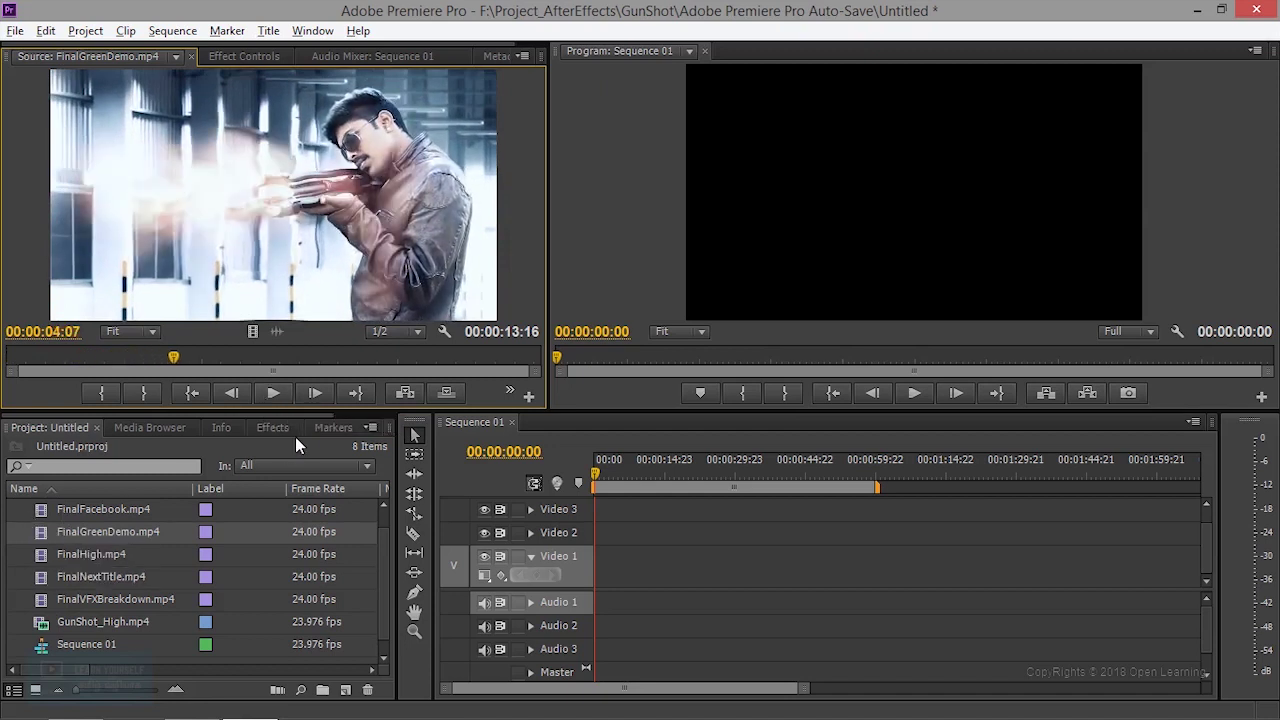
{"action": "left_click", "coordinate": [274, 393]}
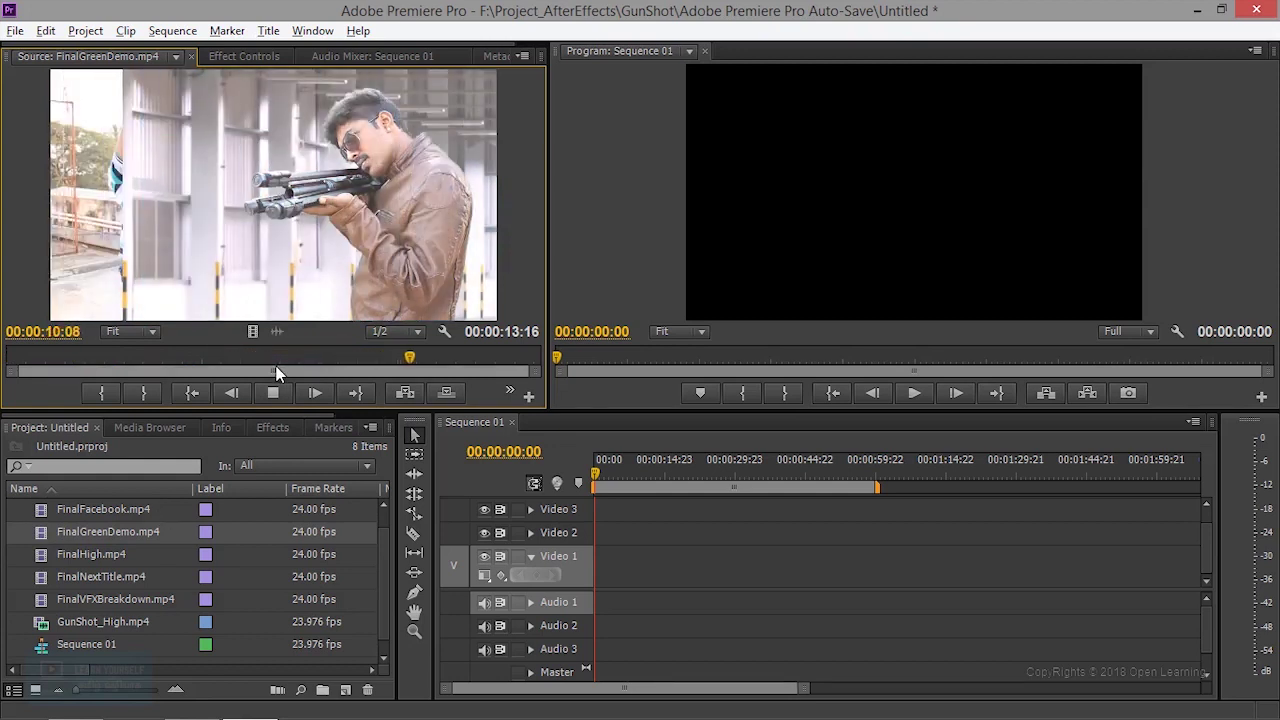
{"action": "left_click", "coordinate": [274, 393]}
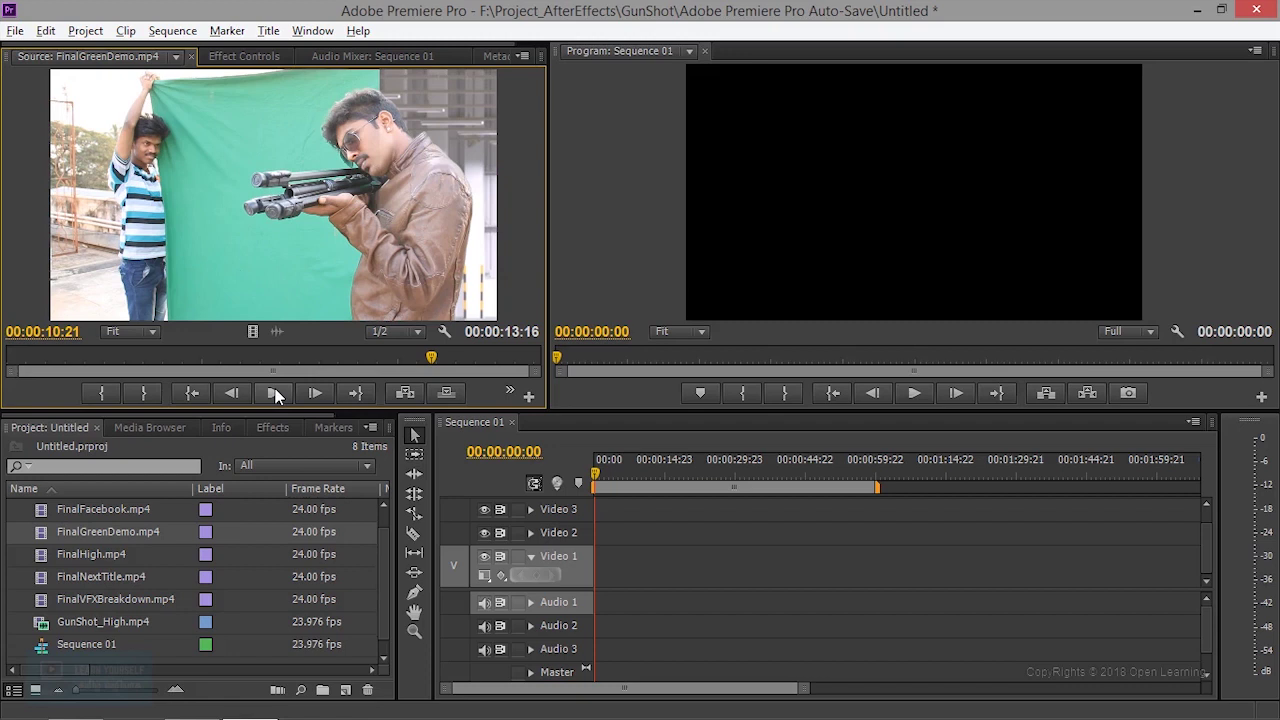
{"action": "left_click", "coordinate": [41, 563]}
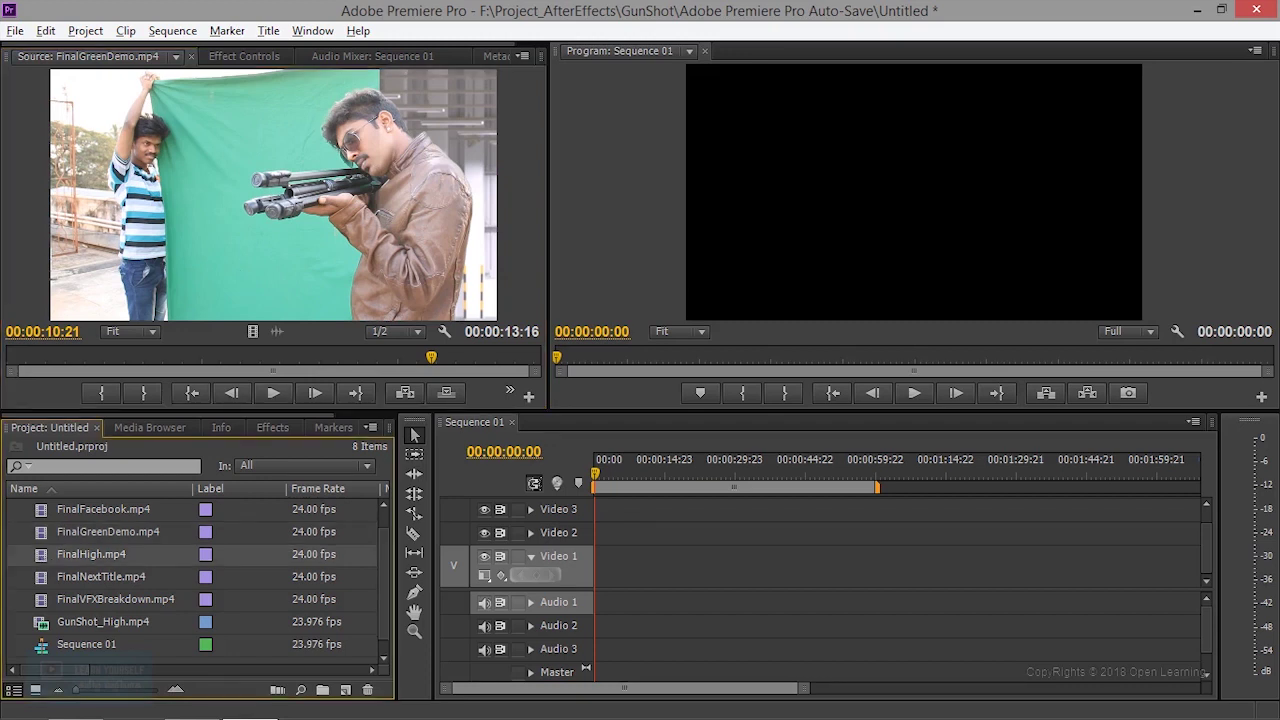
Step: Place FinalHigh.mp4 at 00:00 on Video 1, match Sequence 01 to 24 fps, and play its MEDIA ZOOMS title
{"action": "left_click_drag", "start_coordinate": [535, 575], "coordinate": [610, 558]}
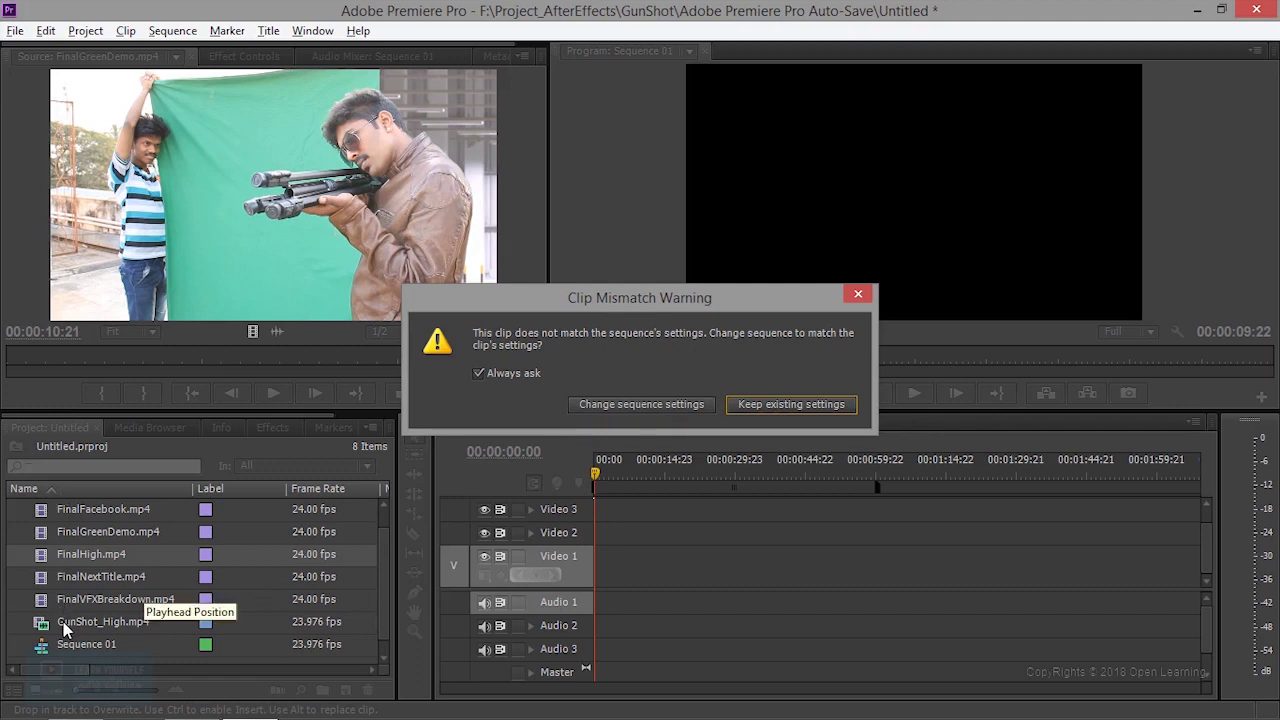
{"action": "left_click", "coordinate": [642, 405]}
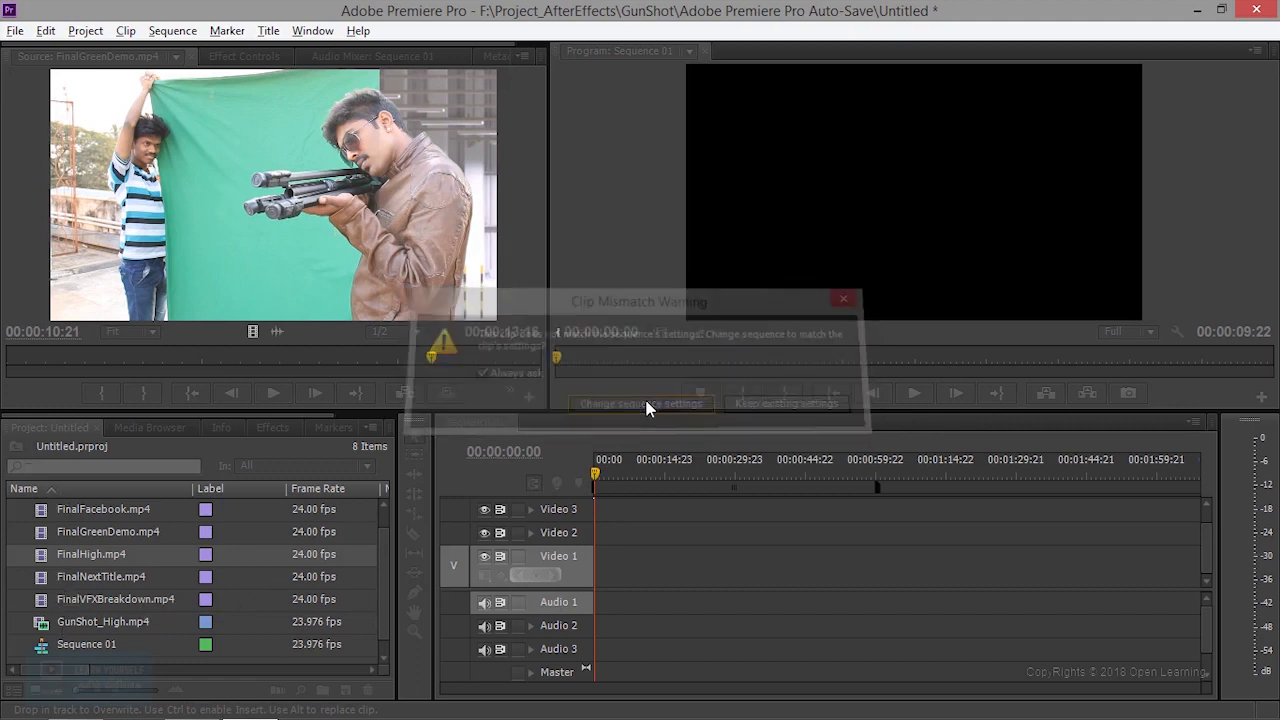
{"action": "left_click", "coordinate": [913, 390]}
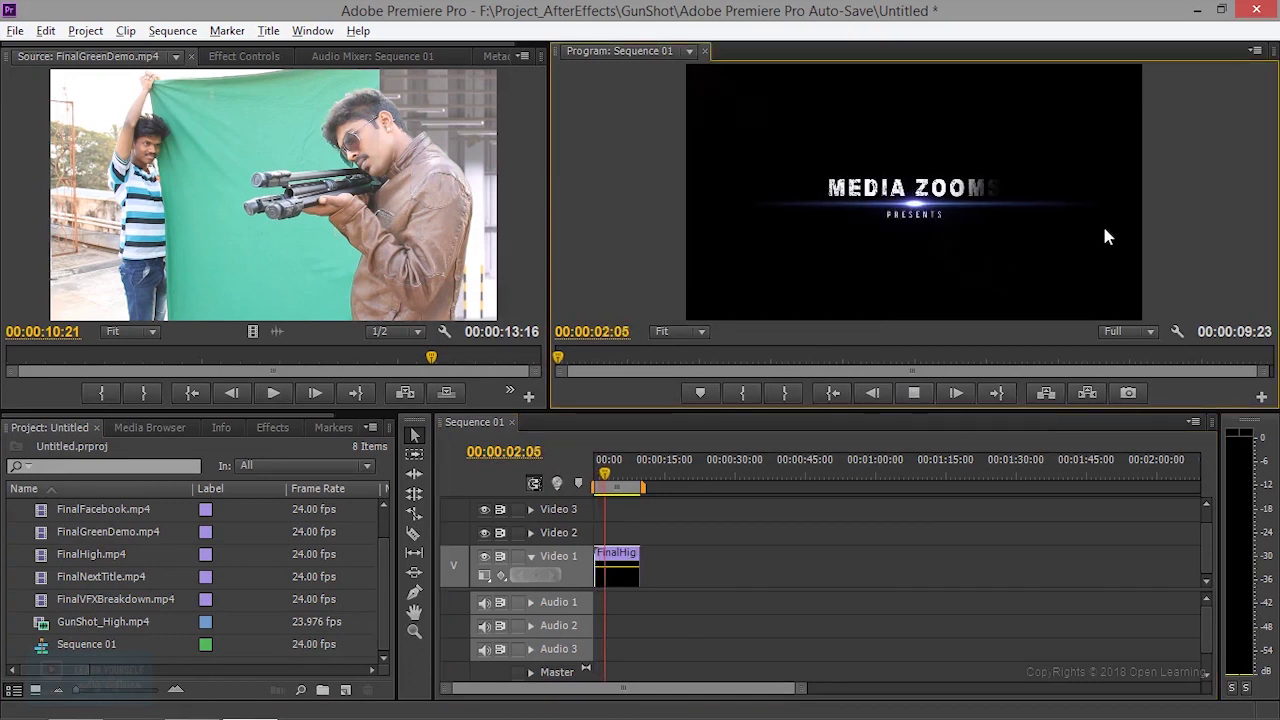
{"action": "left_click", "coordinate": [914, 395]}
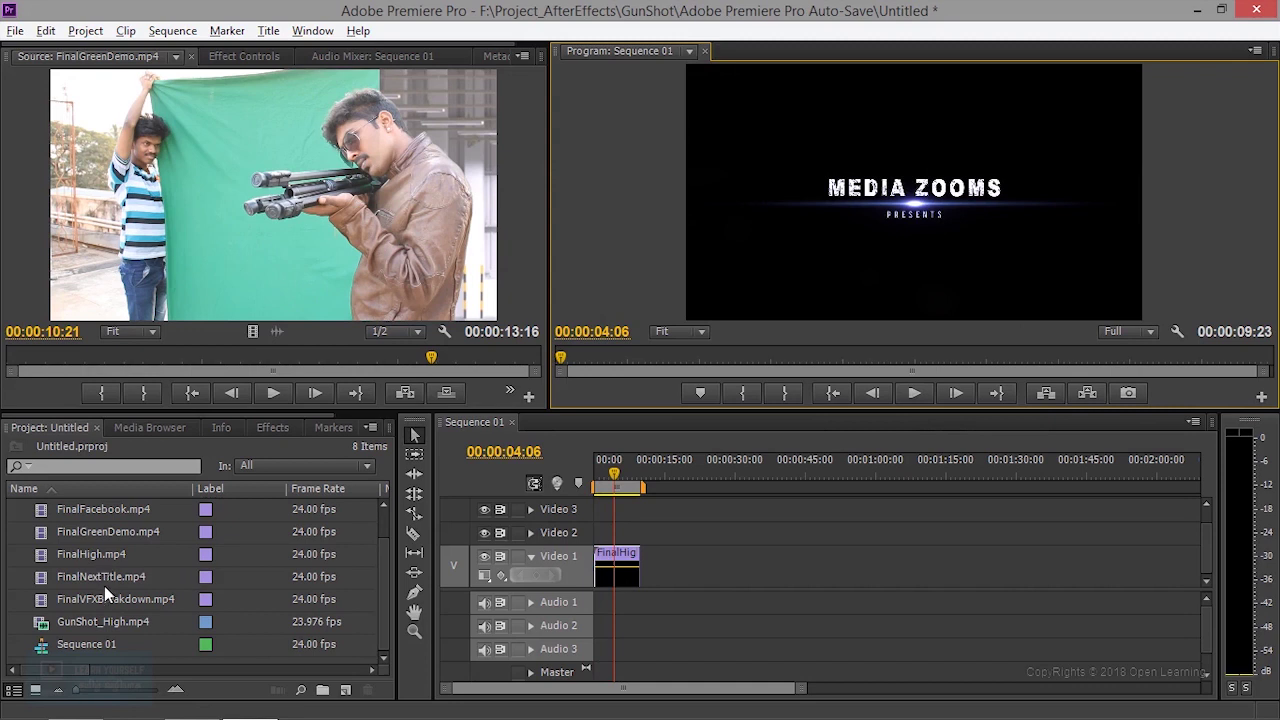
Step: Add FinalNextTitle after FinalHigh on Video 1, plus a trial FinalHigh copy, and play the sequence
{"action": "left_click_drag", "start_coordinate": [105, 581], "coordinate": [648, 560]}
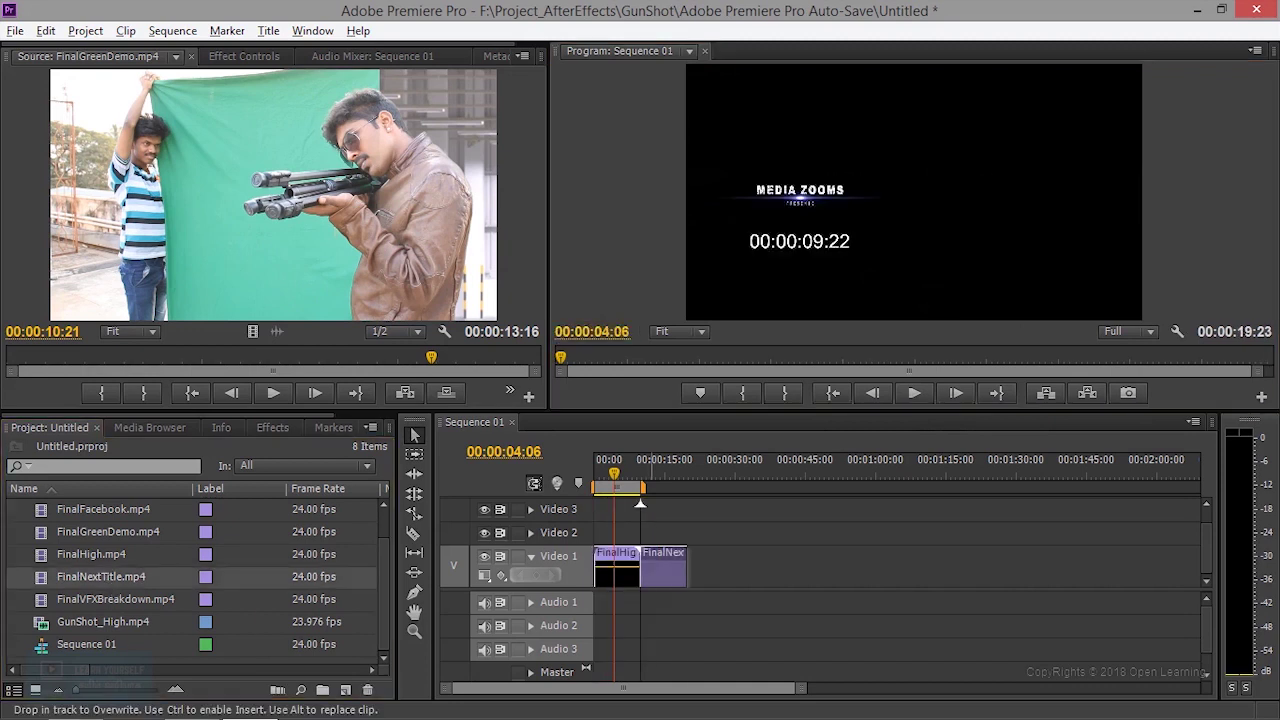
{"action": "left_click", "coordinate": [909, 394]}
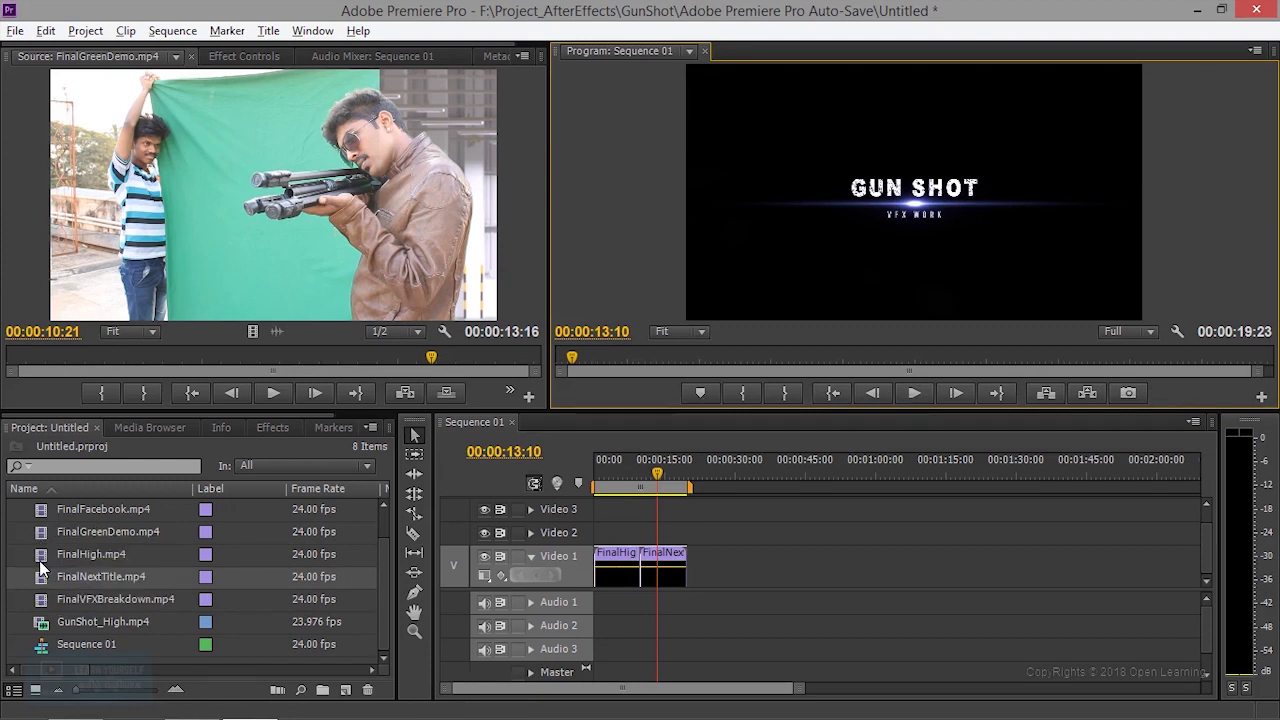
{"action": "mouse_move", "coordinate": [40, 554]}
{"action": "left_mouse_down"}
{"action": "mouse_move", "coordinate": [728, 566]}
{"action": "mouse_move", "coordinate": [700, 566]}
{"action": "left_mouse_up"}
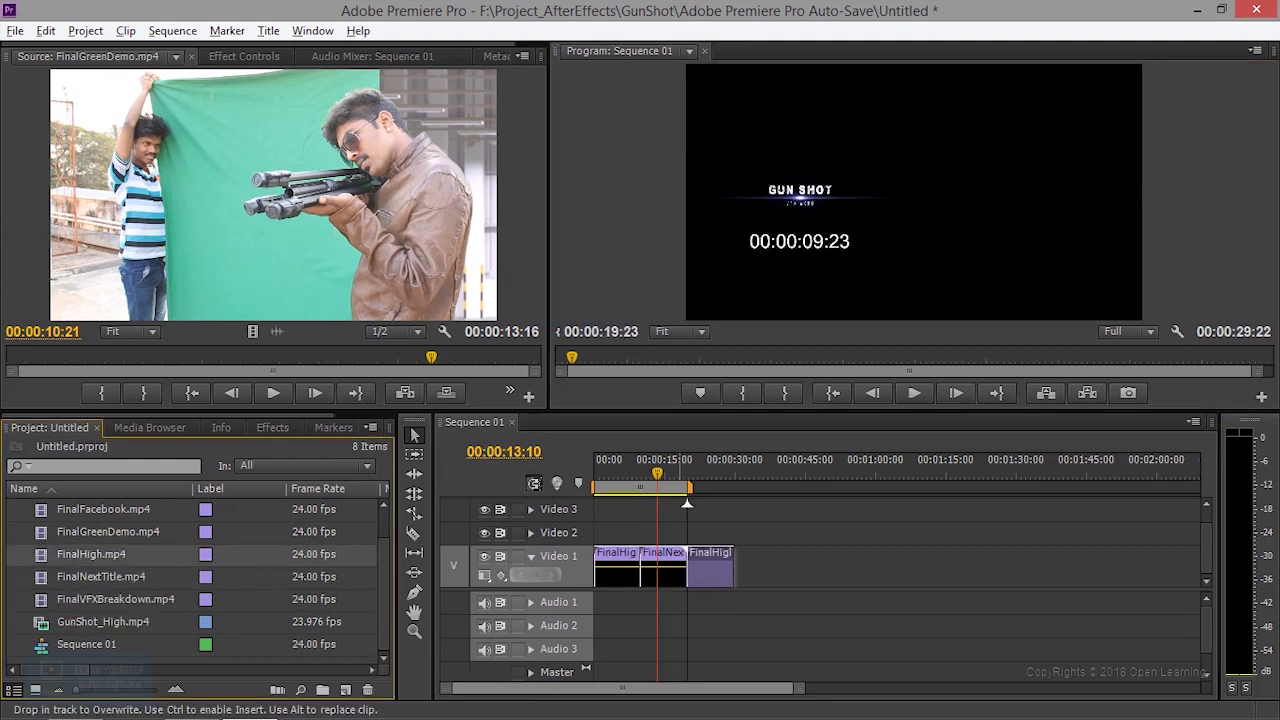
{"action": "left_click", "coordinate": [914, 393]}
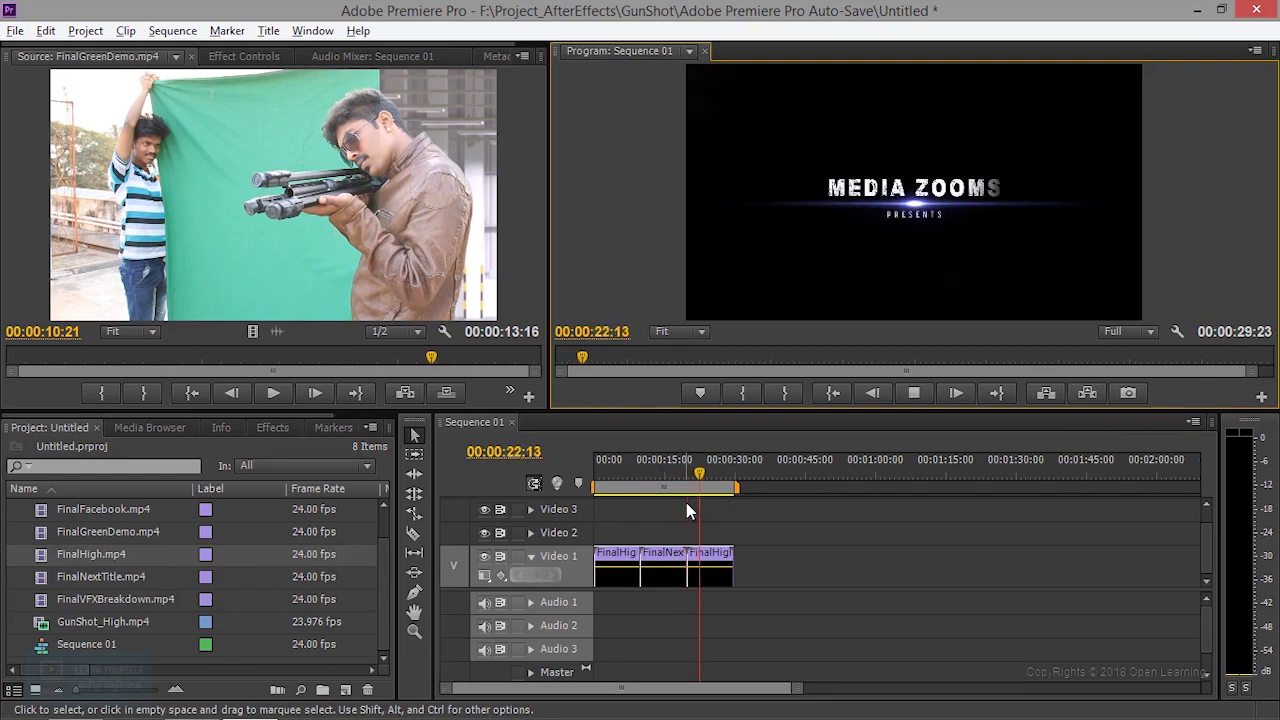
{"action": "left_click", "coordinate": [915, 395]}
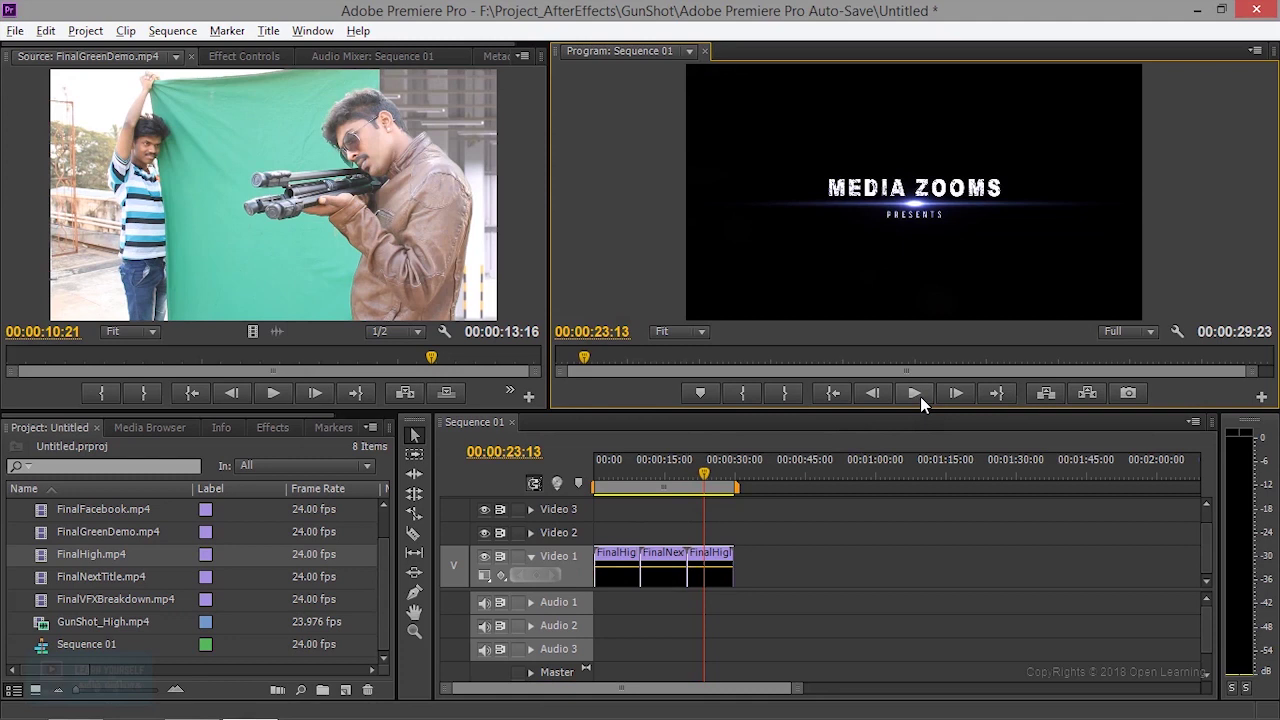
Step: Delete the extra trailing FinalHigh copy, leaving the sequence at 00:00:19:23
{"action": "left_click", "coordinate": [718, 570]}
{"action": "key", "text": "Delete"}
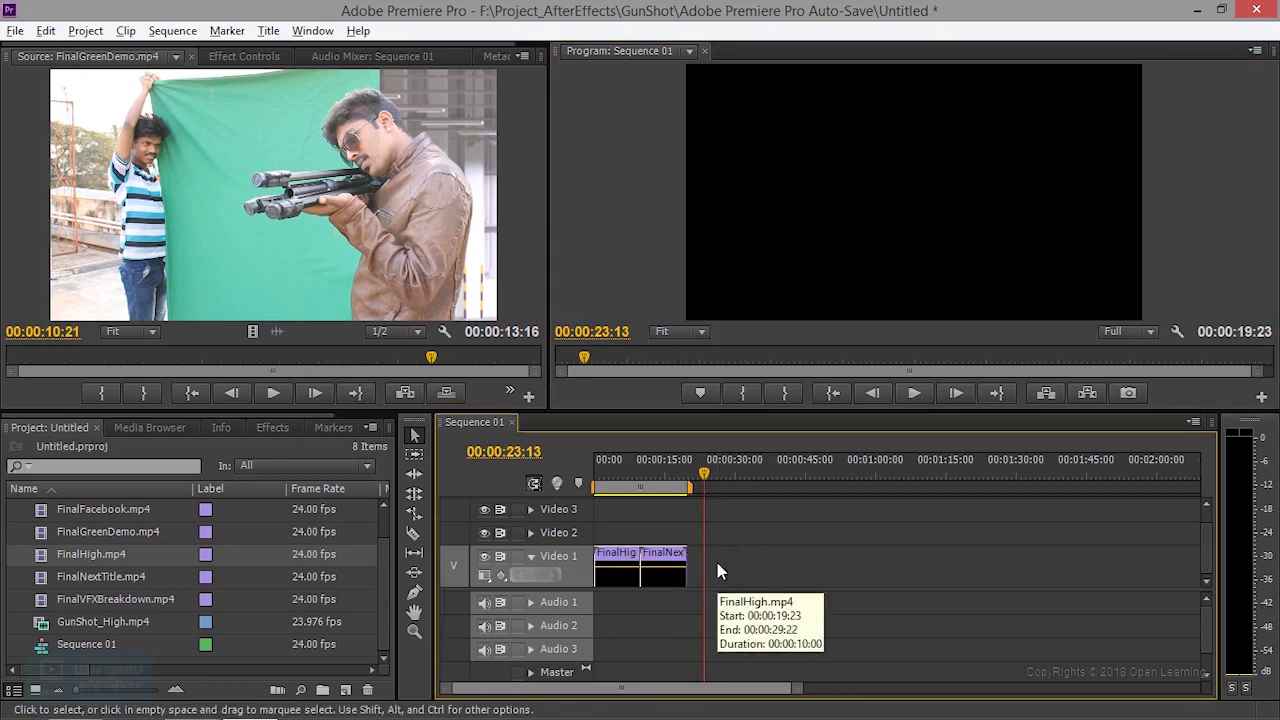
{"action": "left_click", "coordinate": [103, 598]}
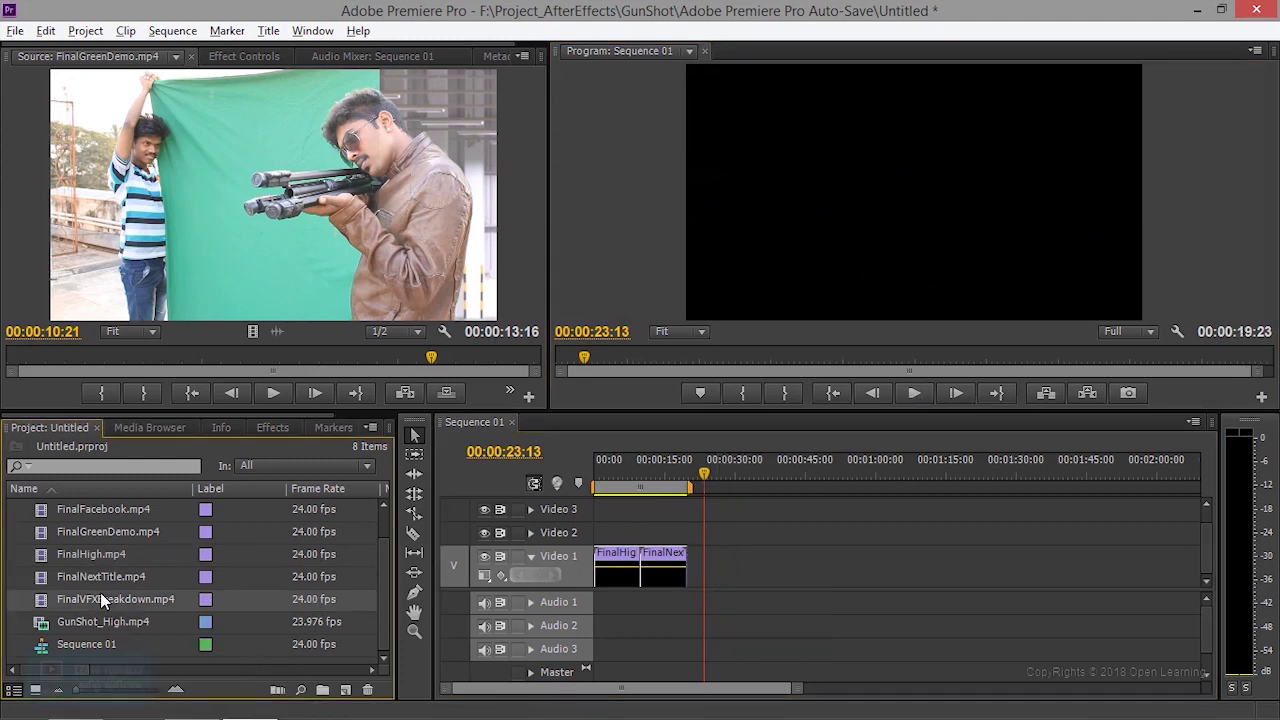
Step: Add FinalGreenDemo after FinalNextTitle on Video 1 and move it to start near 00:00:45
{"action": "left_click", "coordinate": [46, 533]}
{"action": "left_click_drag", "start_coordinate": [46, 533], "coordinate": [718, 568]}
{"action": "mouse_move", "coordinate": [706, 481]}
{"action": "left_mouse_down"}
{"action": "mouse_move", "coordinate": [730, 481]}
{"action": "mouse_move", "coordinate": [689, 481]}
{"action": "left_mouse_up"}
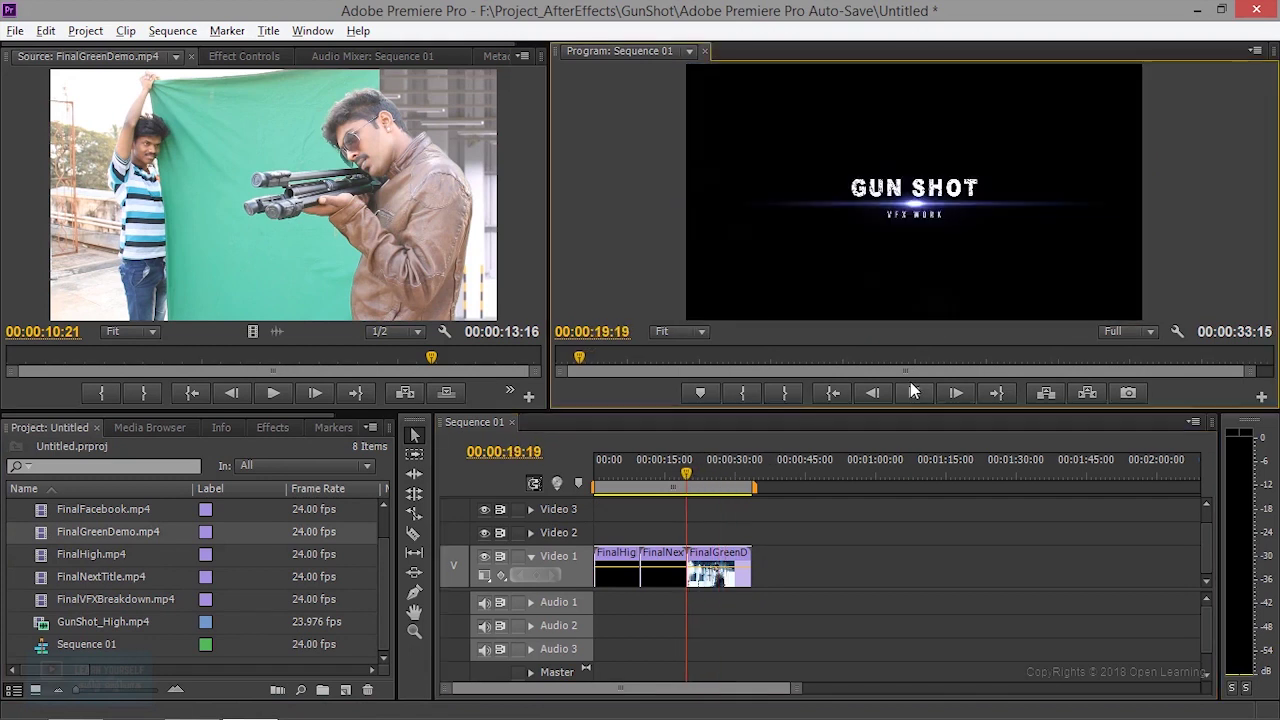
{"action": "left_click", "coordinate": [912, 392]}
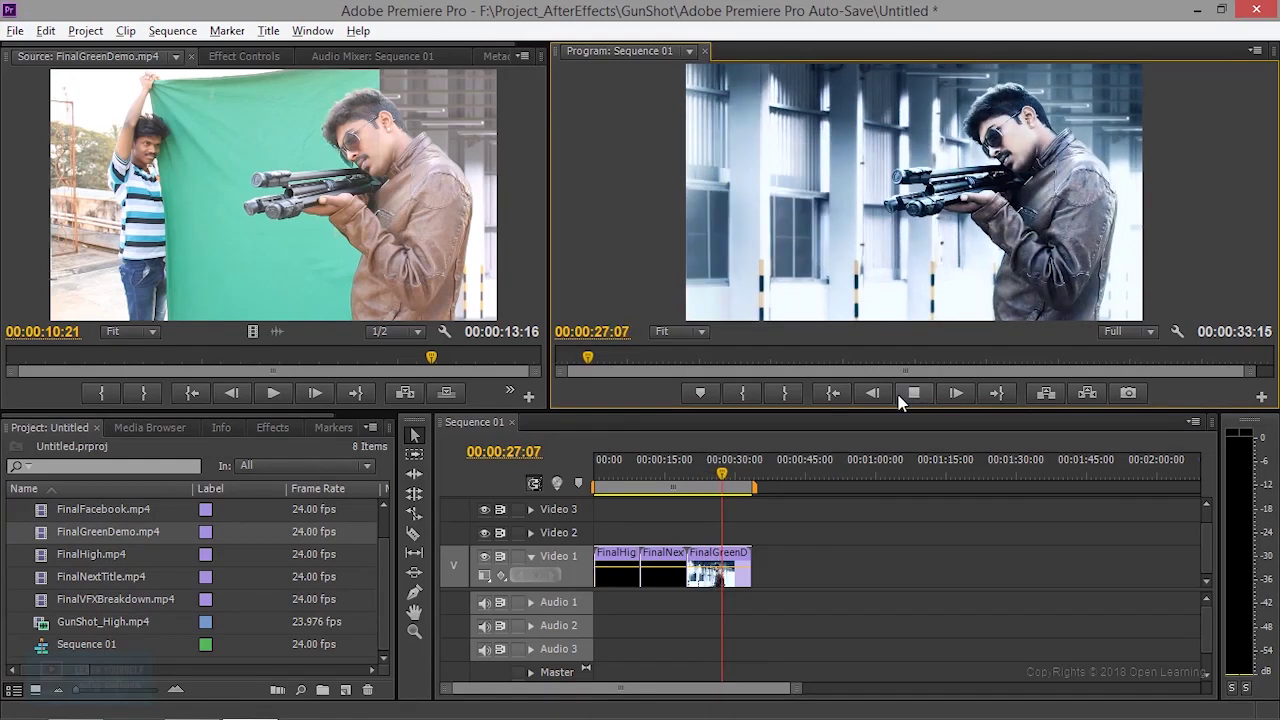
{"action": "left_click", "coordinate": [914, 394]}
{"action": "left_click", "coordinate": [914, 394]}
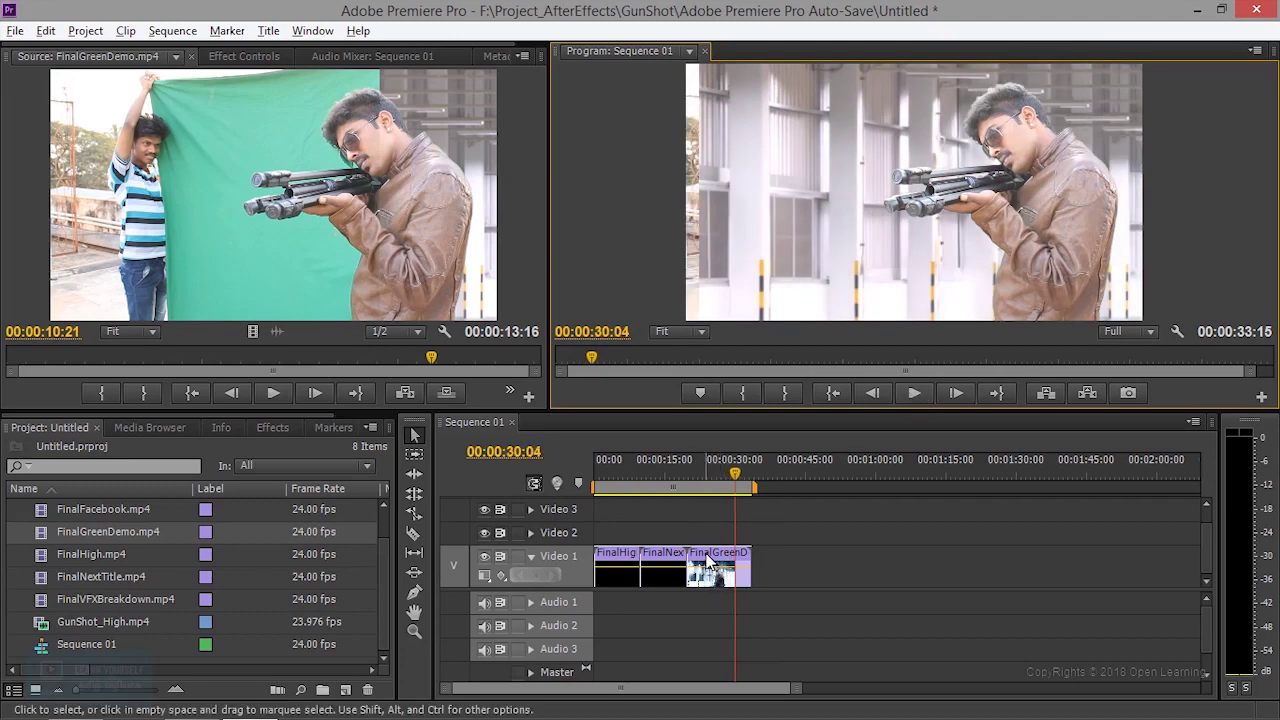
{"action": "left_click_drag", "start_coordinate": [707, 563], "coordinate": [771, 563]}
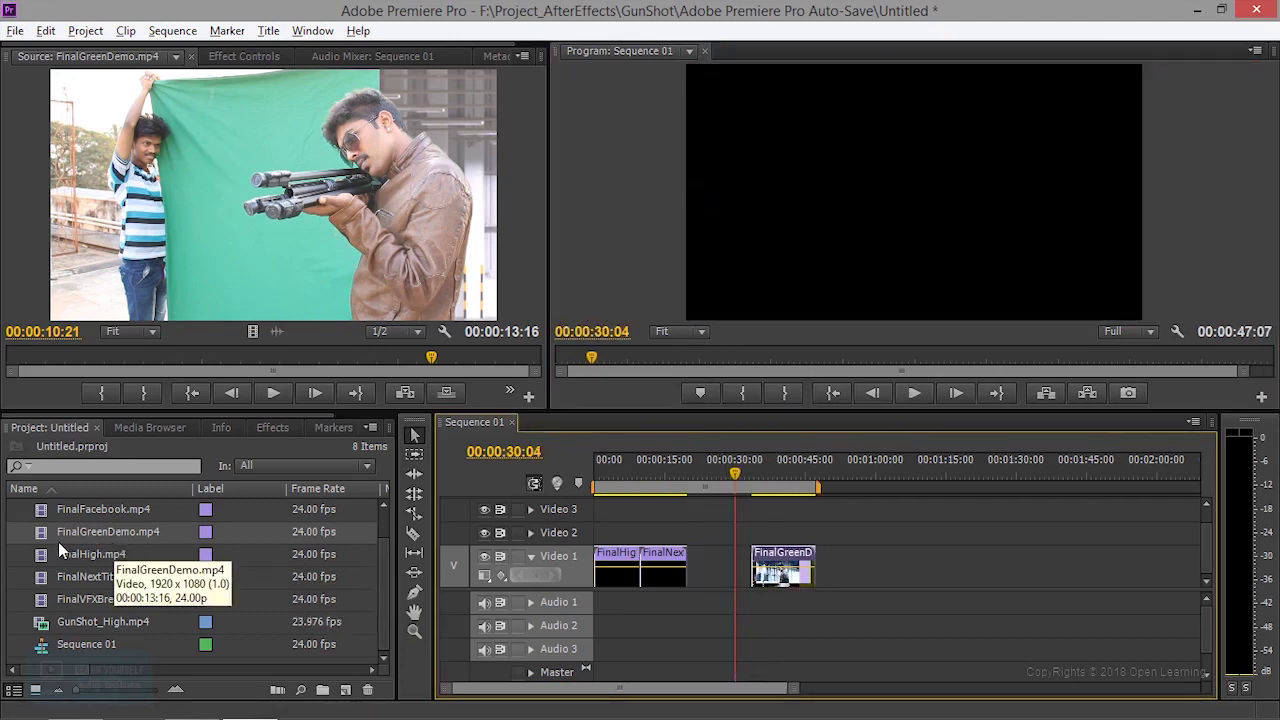
Step: Place FinalVFXBreakdown on Video 1 before FinalGreenDemo, shifting both clips later
{"action": "double_click", "coordinate": [42, 606]}
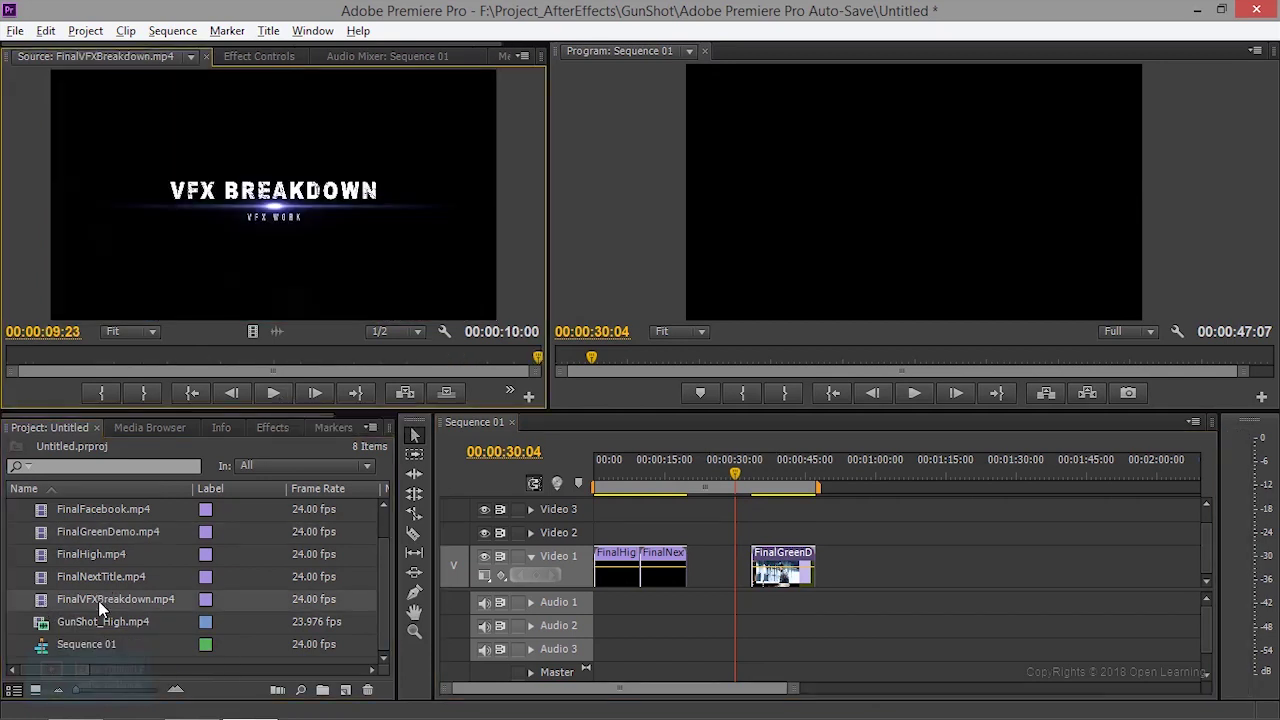
{"action": "left_click", "coordinate": [45, 610]}
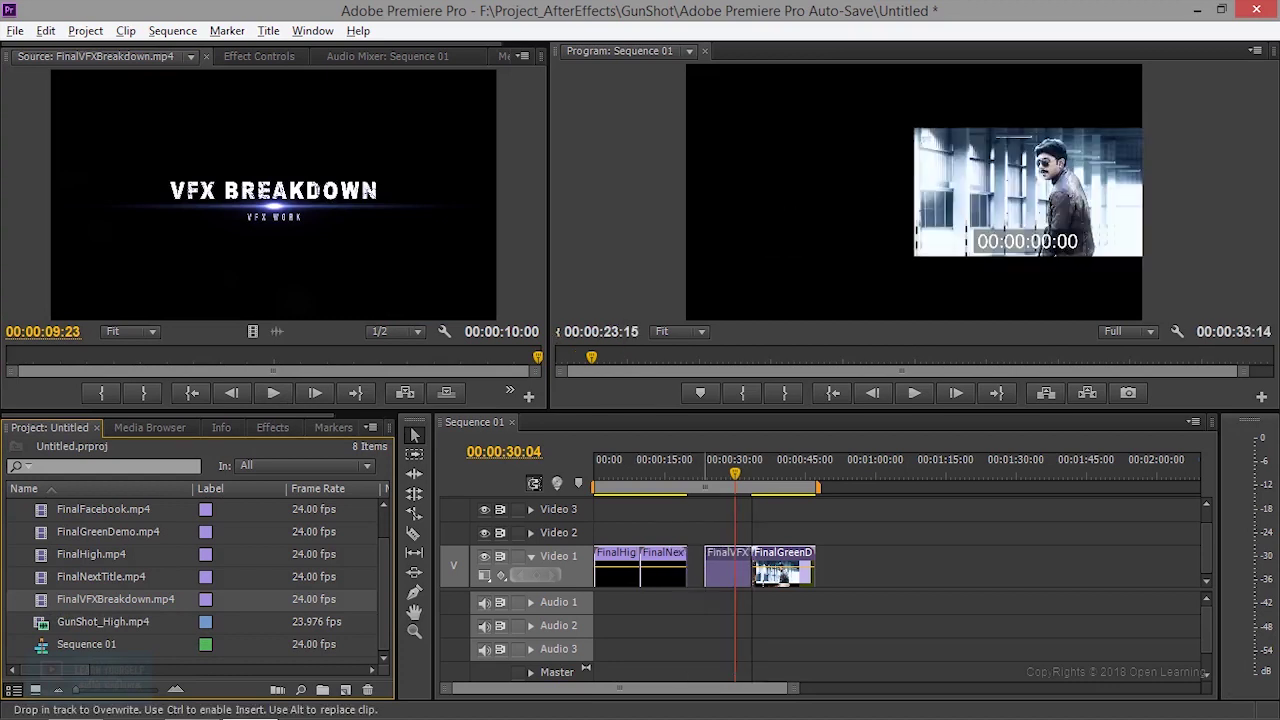
{"action": "left_click_drag", "start_coordinate": [512, 575], "coordinate": [706, 565]}
{"action": "mouse_move", "coordinate": [833, 613]}
{"action": "left_mouse_down"}
{"action": "mouse_move", "coordinate": [731, 540]}
{"action": "mouse_move", "coordinate": [770, 570]}
{"action": "left_mouse_up"}
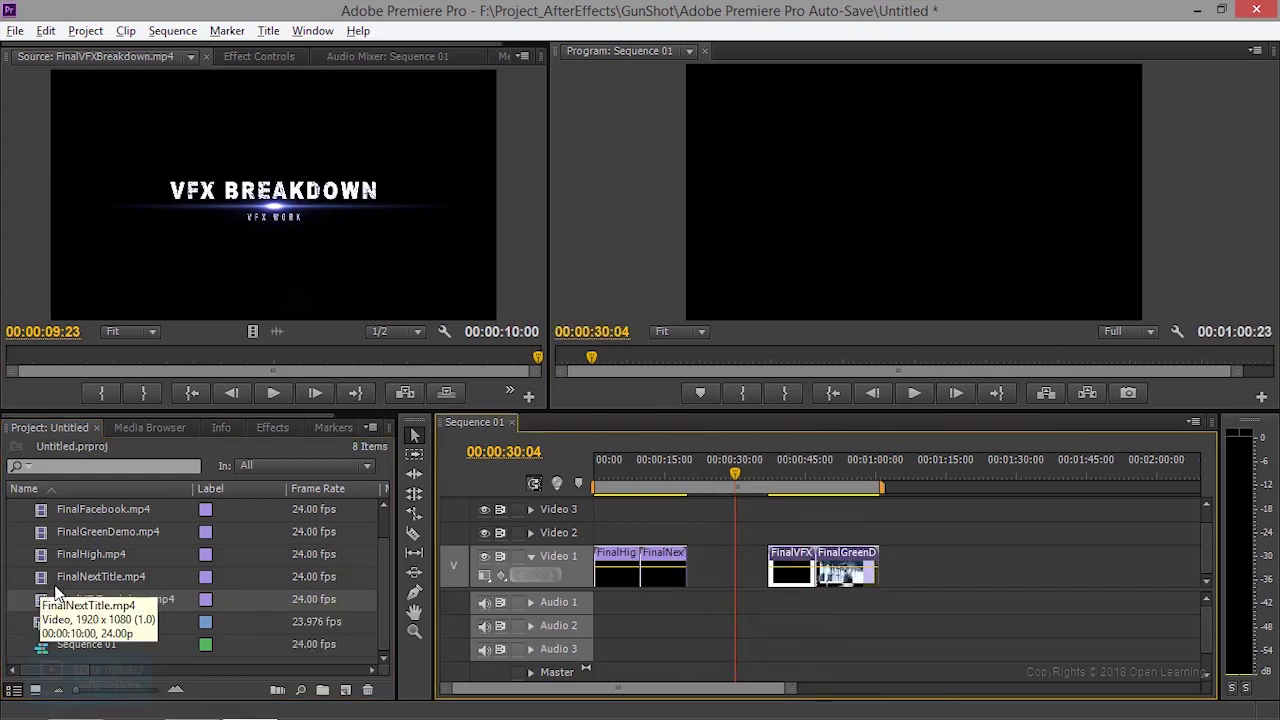
{"action": "left_click", "coordinate": [46, 529]}
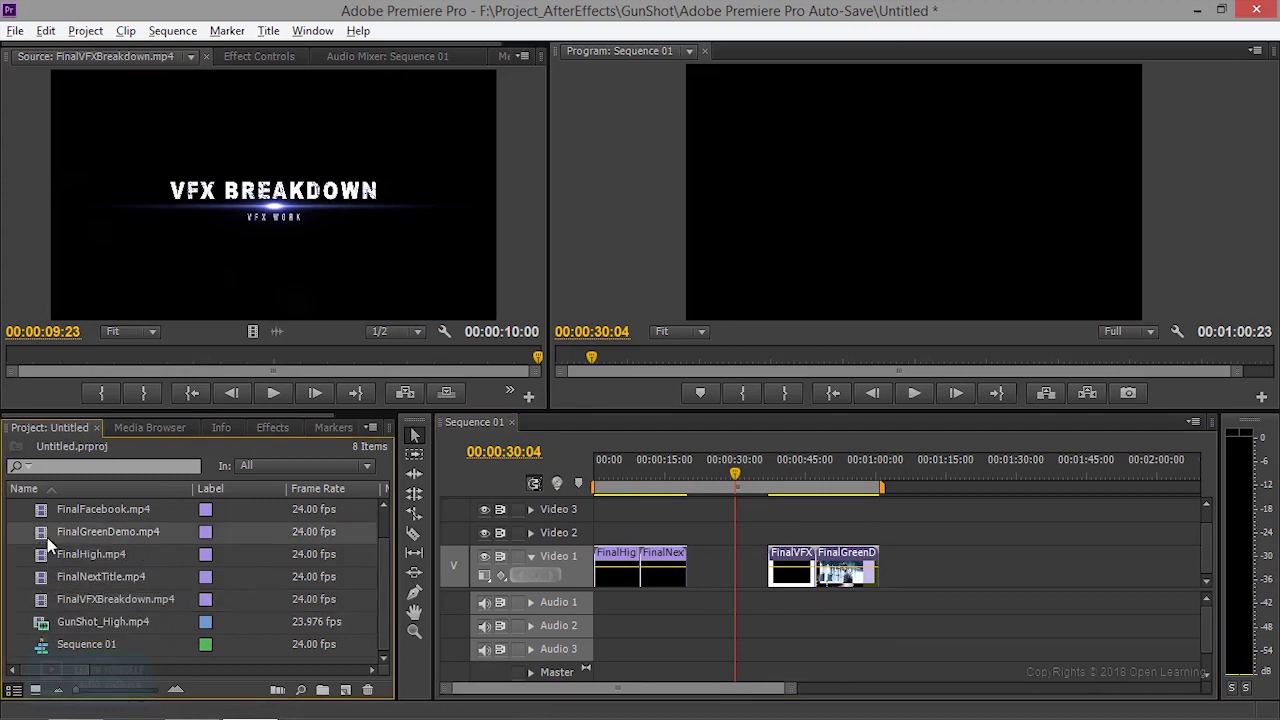
Step: Append FinalFacebook after FinalGreenDemo on Video 1 and preview Final.mp4 in the Source monitor
{"action": "double_click", "coordinate": [41, 511]}
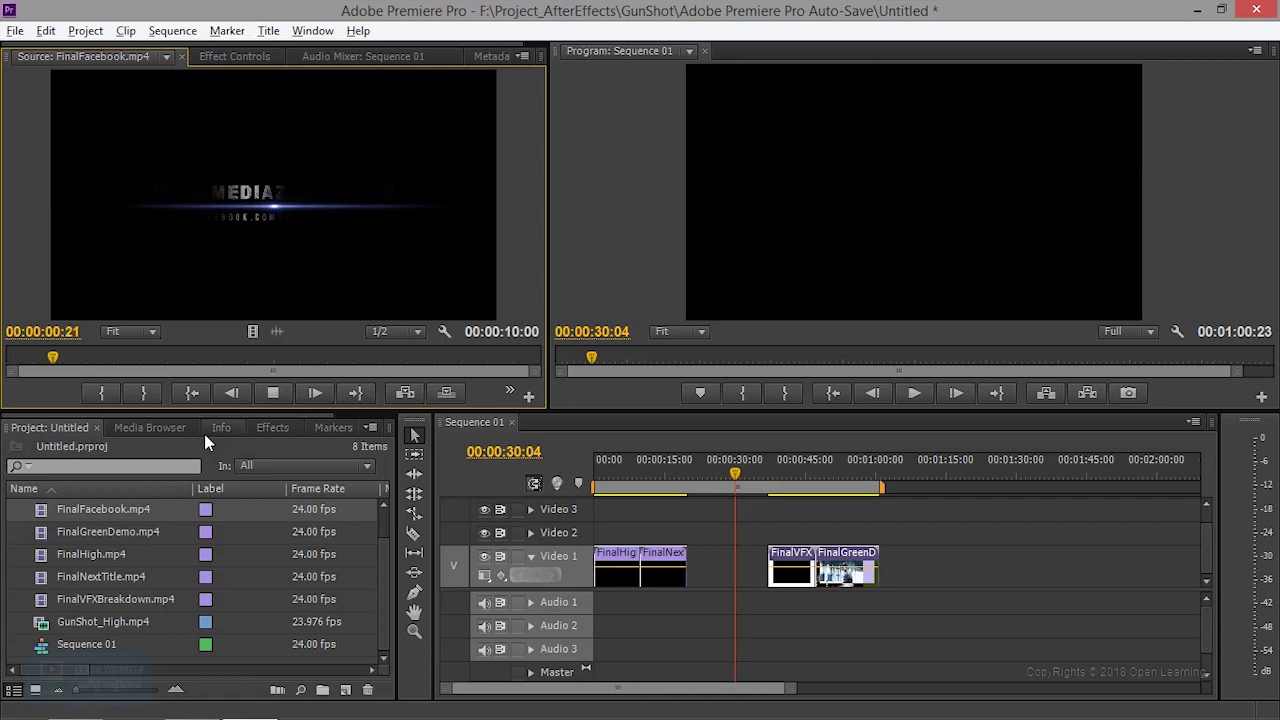
{"action": "left_click_drag", "start_coordinate": [27, 521], "coordinate": [879, 505]}
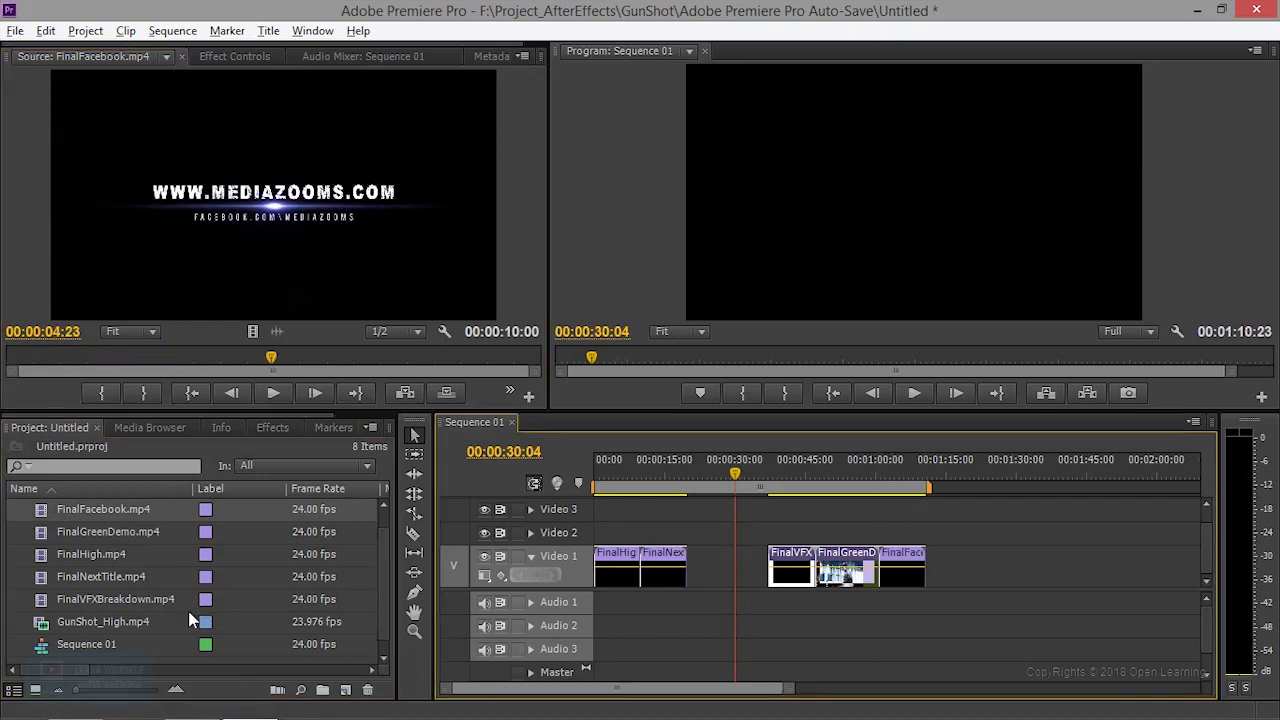
{"action": "scroll", "coordinate": [386, 557], "scroll_direction": "up", "scroll_amount": 1}
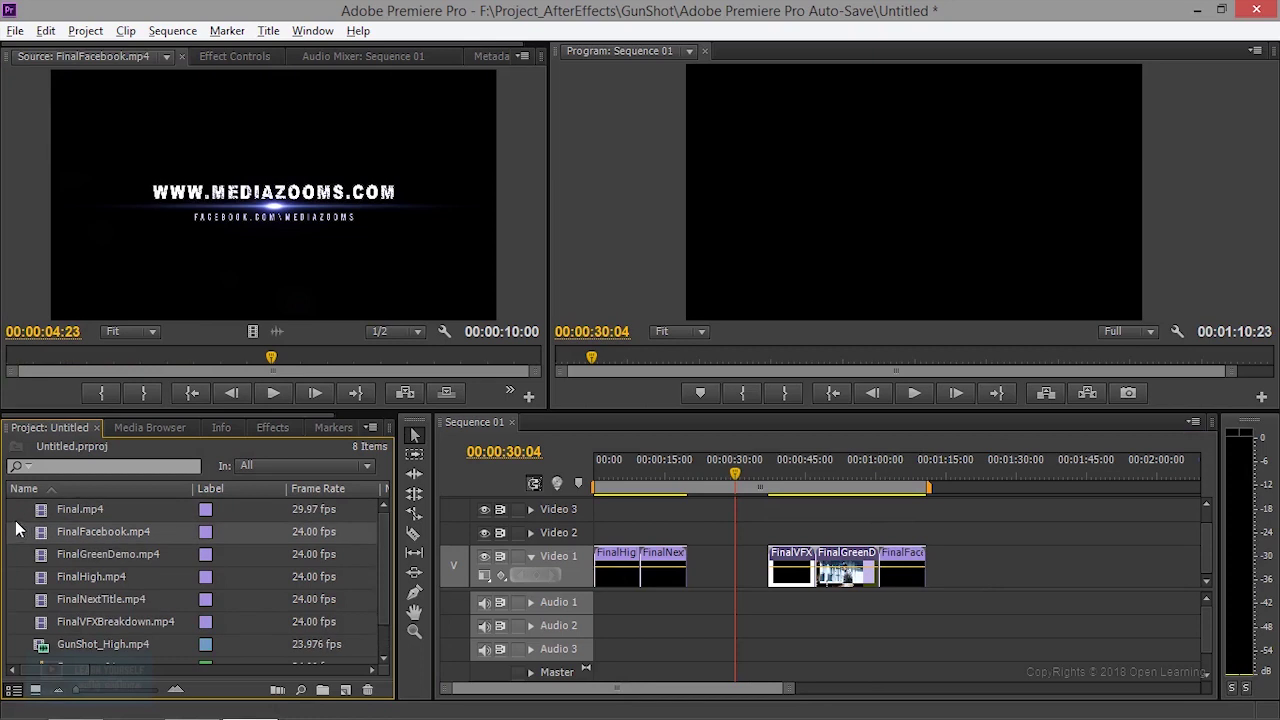
{"action": "double_click", "coordinate": [40, 512]}
{"action": "left_click", "coordinate": [275, 396]}
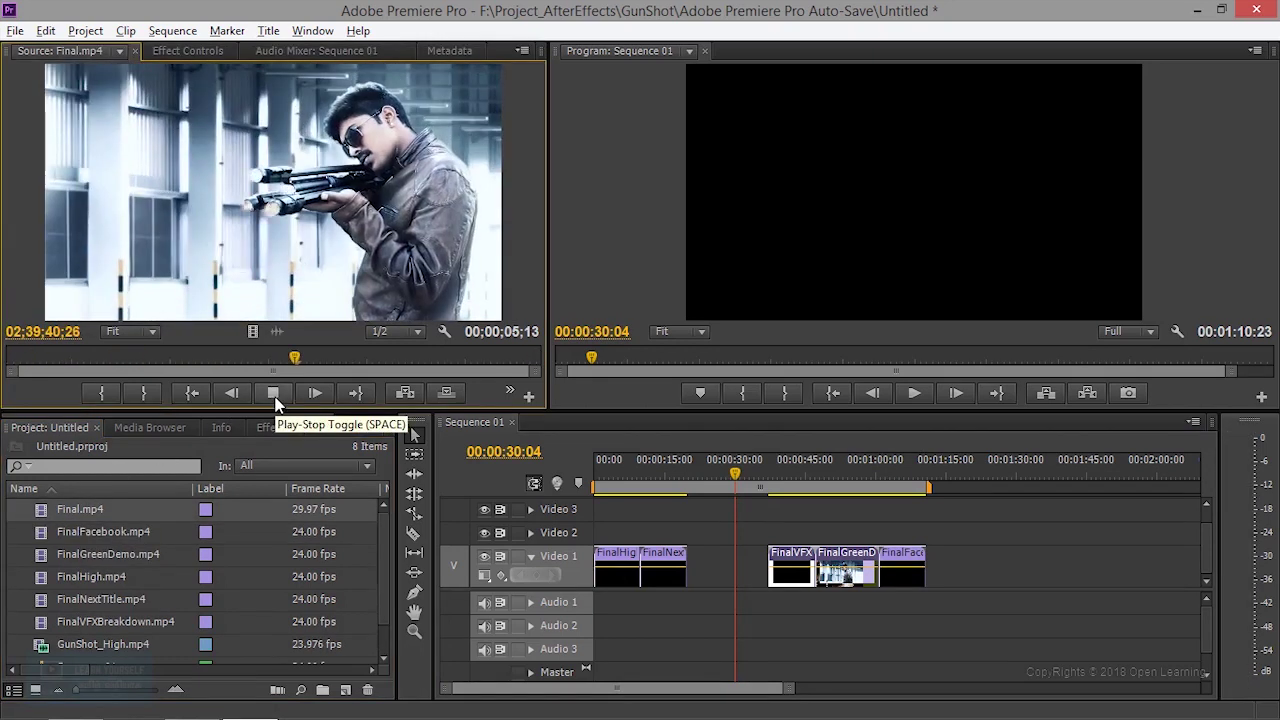
Step: Place Final.mp4 right after FinalNextTitle on Video 1
{"action": "left_click", "coordinate": [275, 396]}
{"action": "left_click_drag", "start_coordinate": [77, 508], "coordinate": [690, 566]}
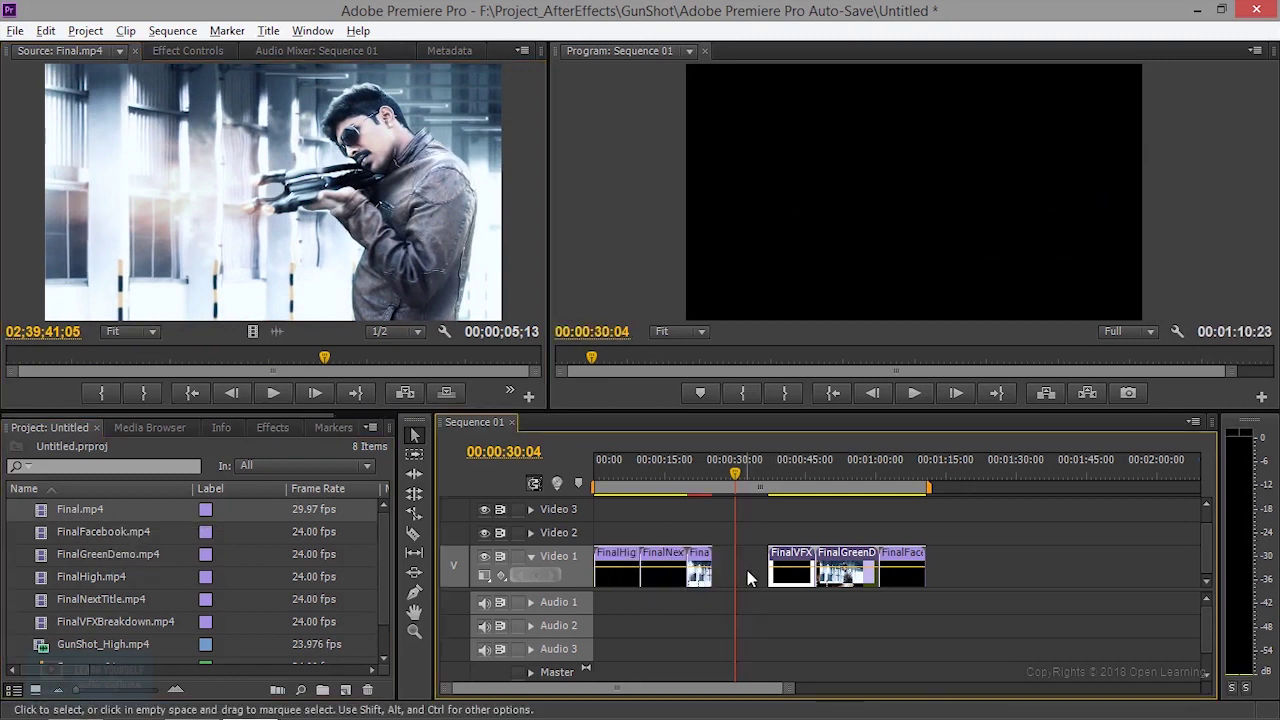
{"action": "scroll", "coordinate": [820, 666], "scroll_direction": "up", "scroll_amount": 1, "text": "alt"}
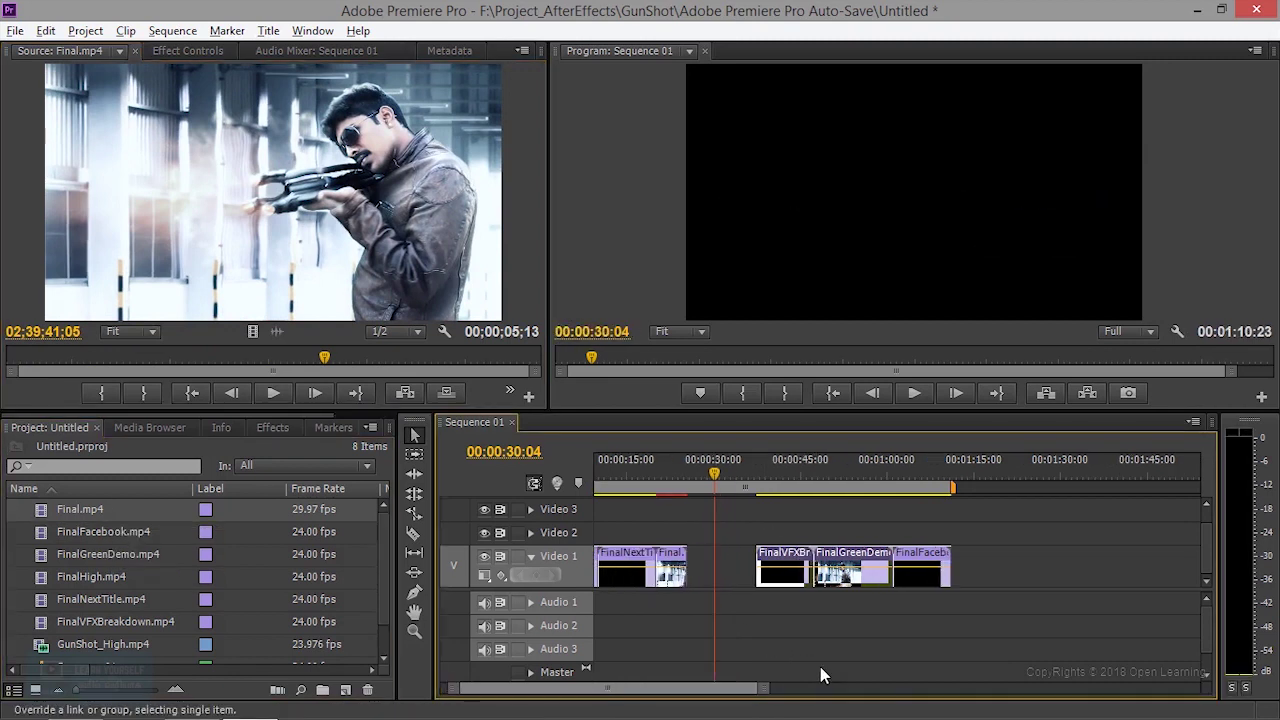
{"action": "scroll", "coordinate": [820, 668], "scroll_direction": "down", "scroll_amount": 1, "text": "alt"}
Step: Slide the three clips after the gap left to close it, shortening the sequence to 00:00:59:01, and play
{"action": "left_click_drag", "start_coordinate": [775, 522], "coordinate": [881, 600]}
{"action": "left_click_drag", "start_coordinate": [775, 560], "coordinate": [727, 560]}
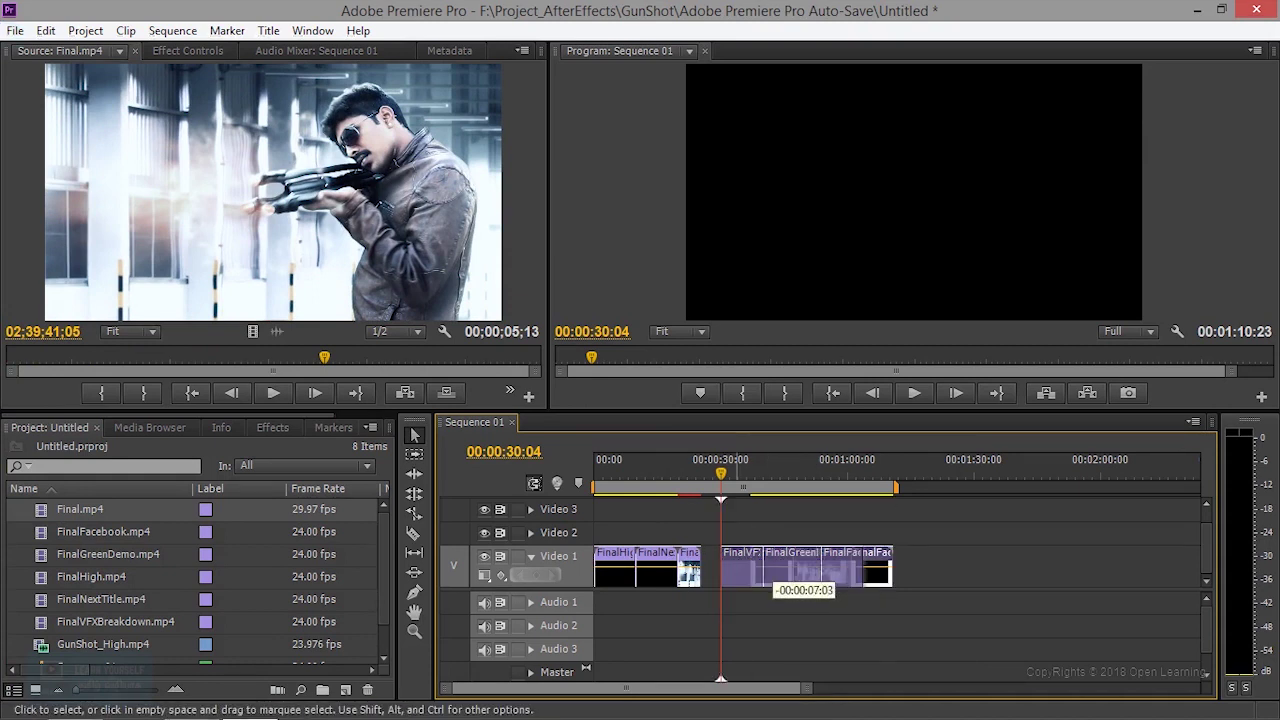
{"action": "left_click", "coordinate": [816, 400]}
{"action": "left_click", "coordinate": [912, 393]}
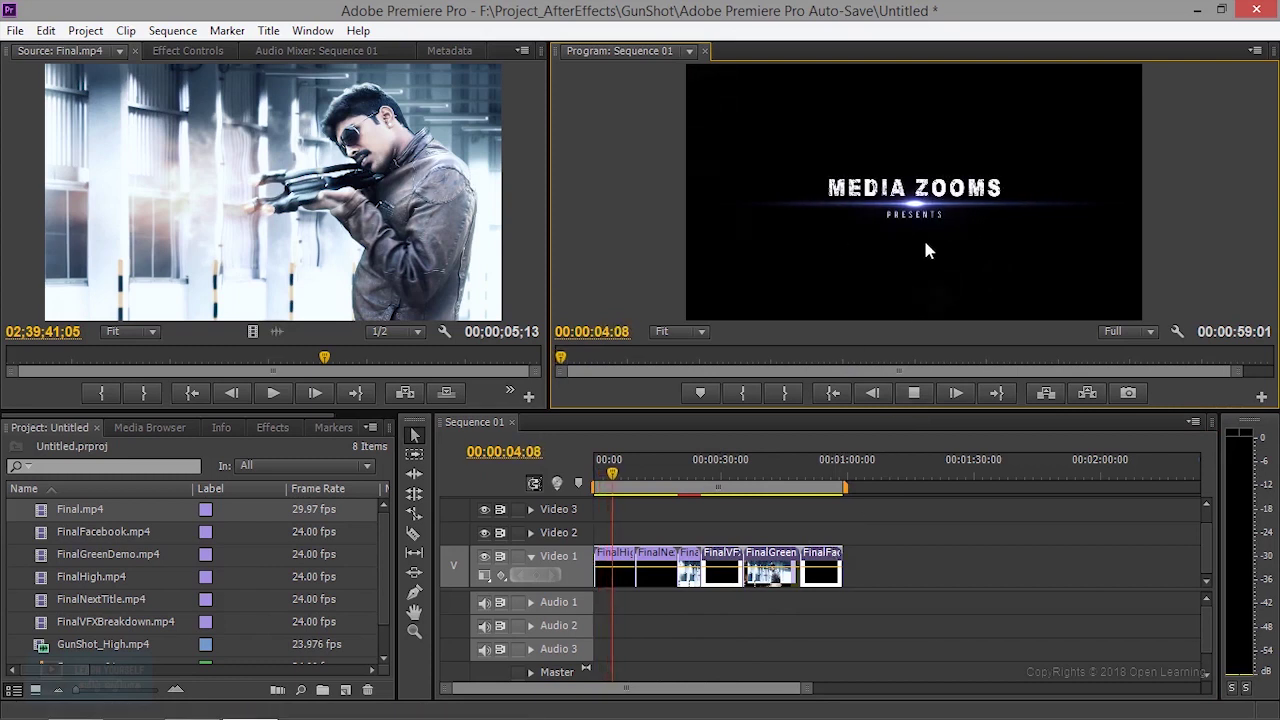
{"action": "left_click_drag", "start_coordinate": [622, 474], "coordinate": [586, 472]}
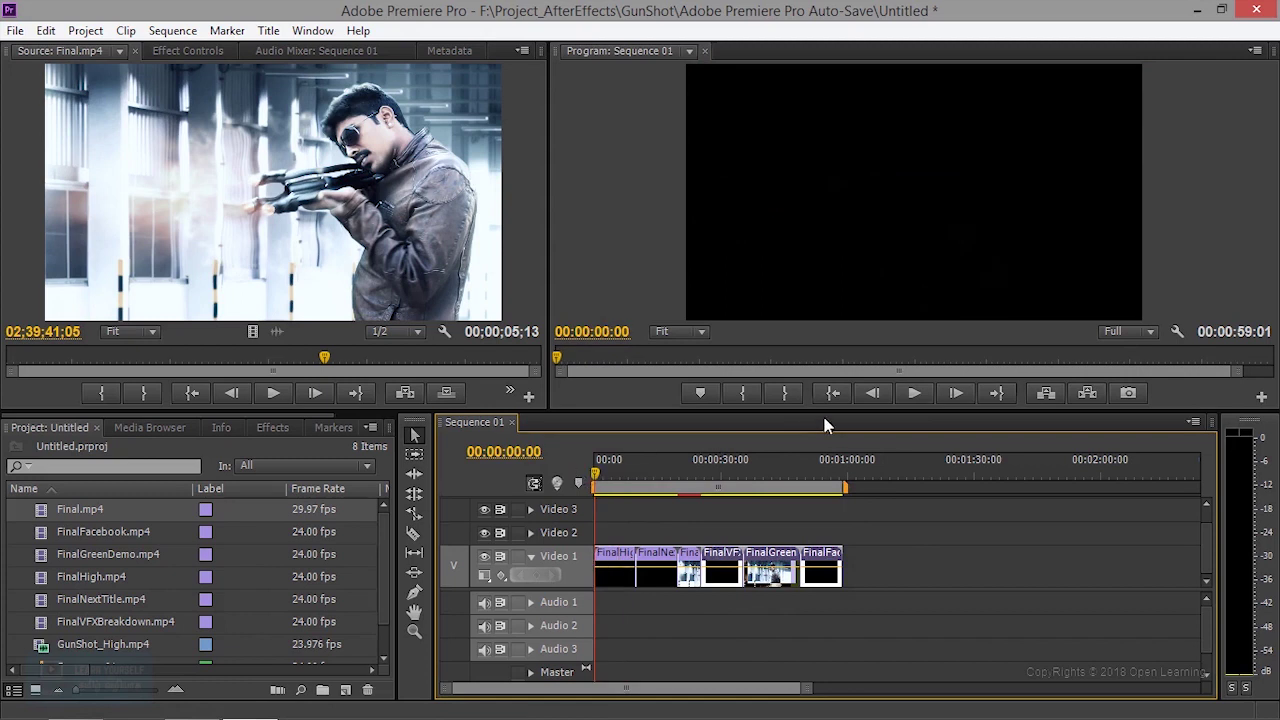
{"action": "left_click", "coordinate": [911, 394]}
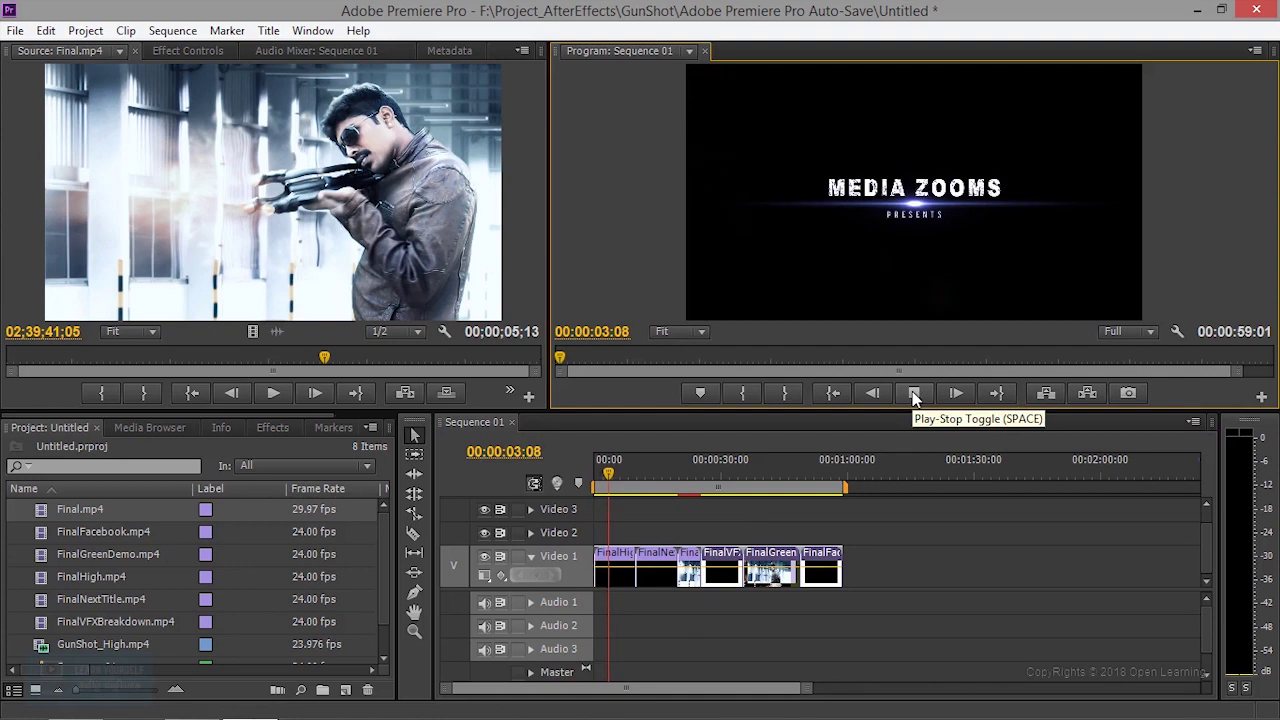
Step: Razor-split FinalHigh.mp4 at the playhead and move its second piece along Video 1
{"action": "left_click_drag", "start_coordinate": [800, 689], "coordinate": [741, 691]}
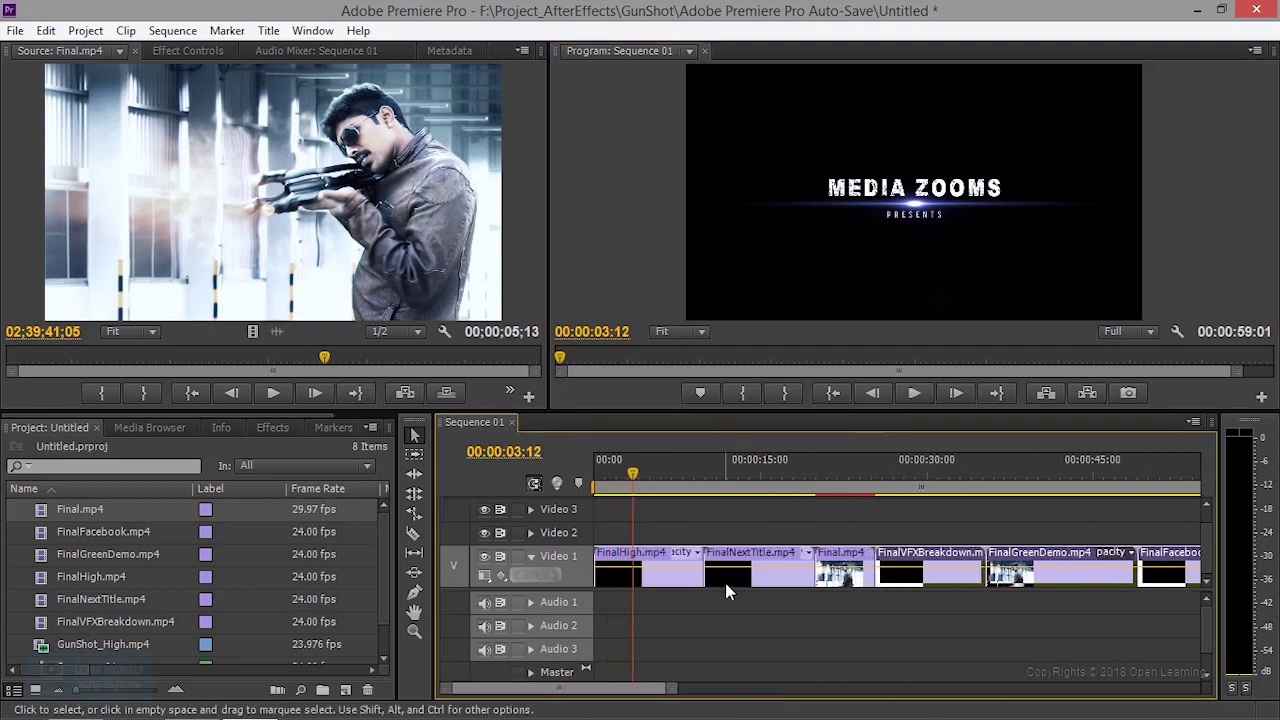
{"action": "left_click", "coordinate": [413, 535]}
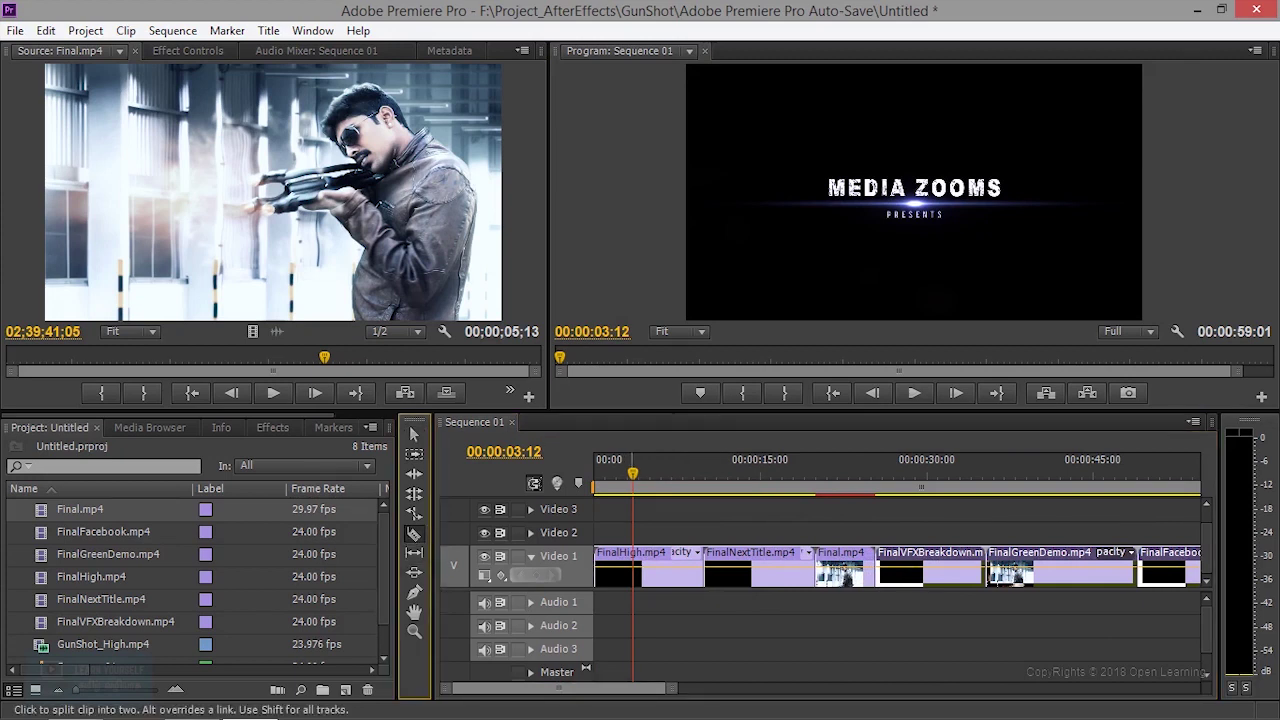
{"action": "left_click", "coordinate": [632, 565]}
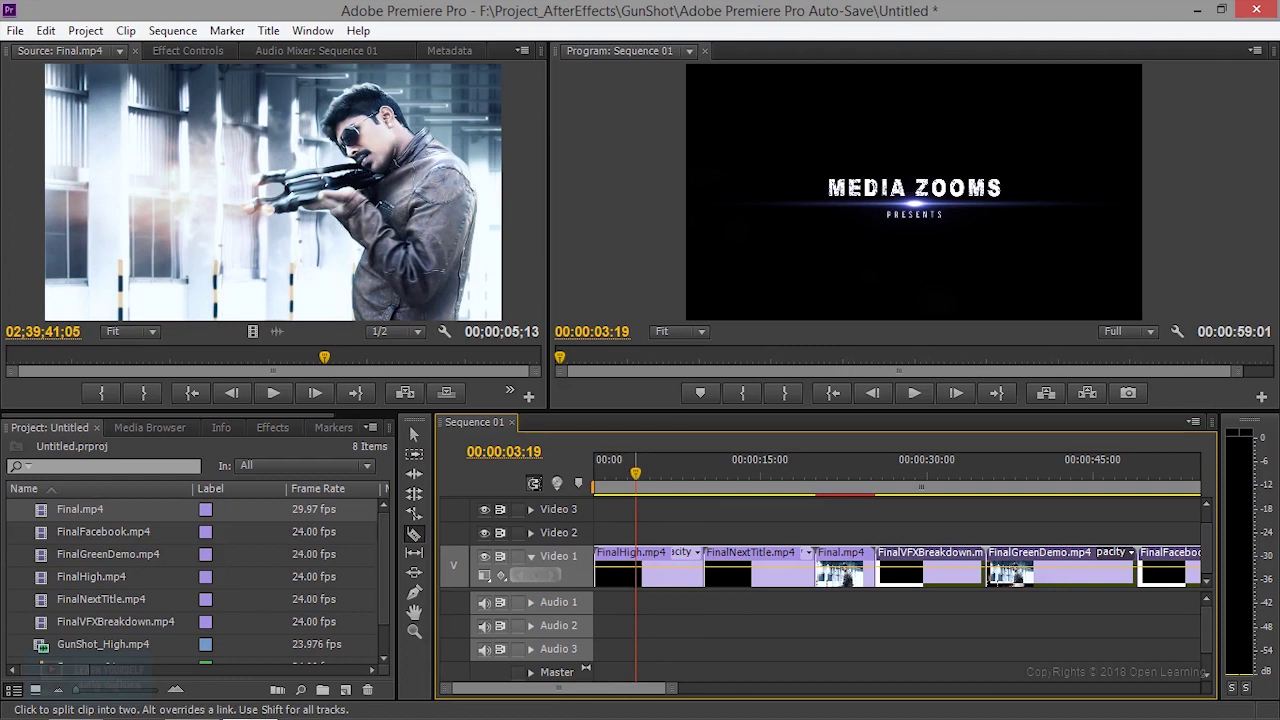
{"action": "key", "text": "ctrl+k"}
{"action": "key", "text": "v"}
{"action": "left_click", "coordinate": [672, 563]}
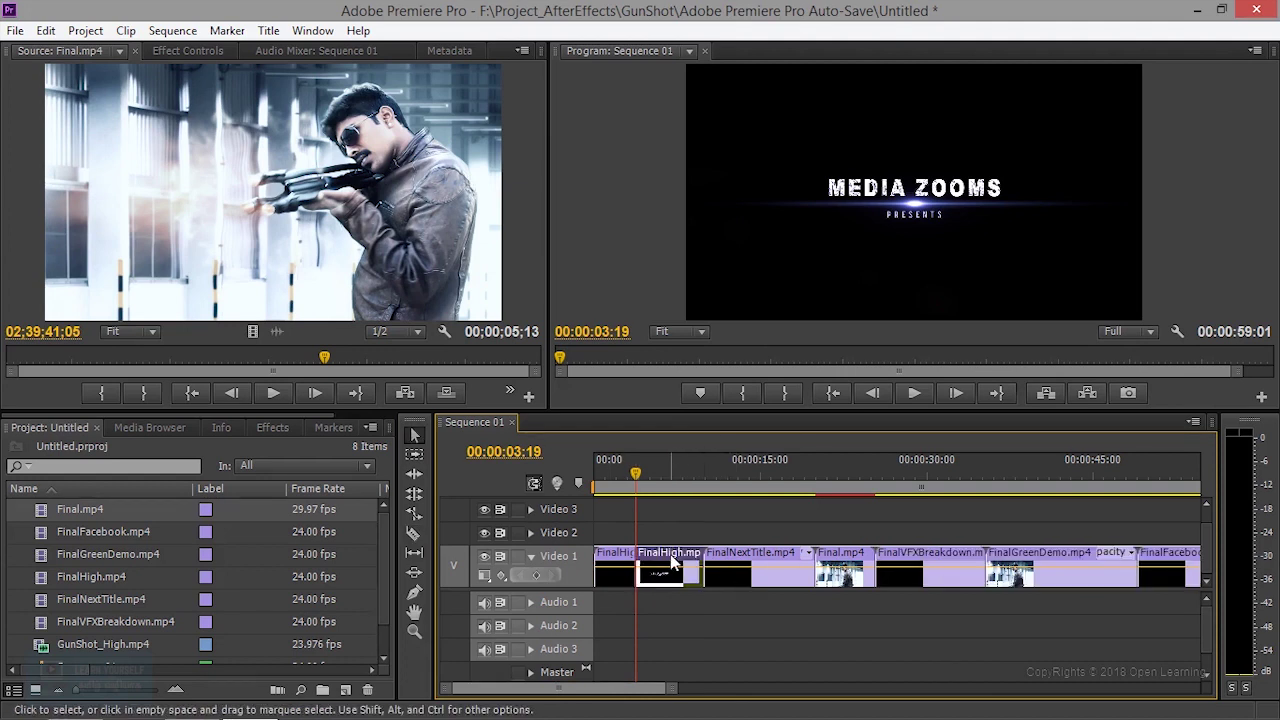
{"action": "left_click_drag", "start_coordinate": [672, 563], "coordinate": [745, 572]}
Step: Cut FinalHigh at 00:00:03:19, delete the trailing piece, and move FinalNextTitle up to the cut
{"action": "mouse_move", "coordinate": [641, 484]}
{"action": "left_mouse_down"}
{"action": "mouse_move", "coordinate": [566, 472]}
{"action": "mouse_move", "coordinate": [636, 472]}
{"action": "left_mouse_up"}
{"action": "left_click", "coordinate": [914, 393]}
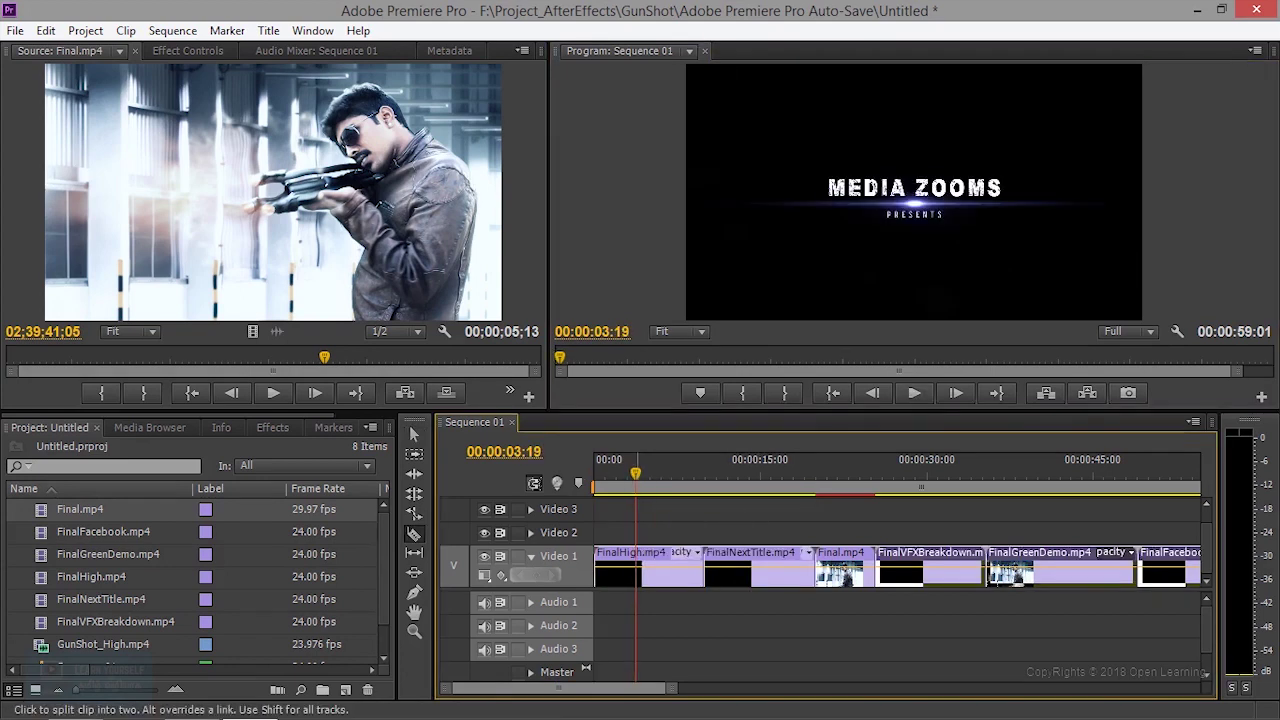
{"action": "left_click", "coordinate": [636, 566]}
{"action": "key", "text": "v"}
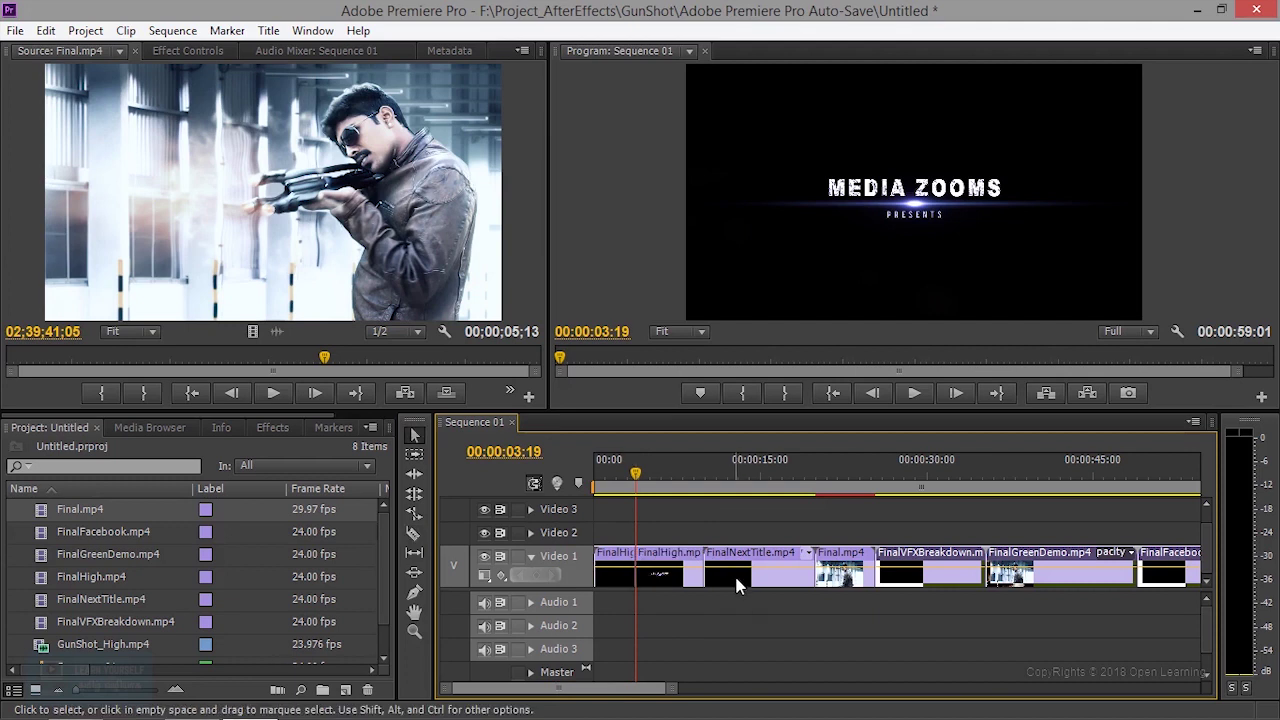
{"action": "left_click", "coordinate": [674, 564]}
{"action": "key", "text": "Delete"}
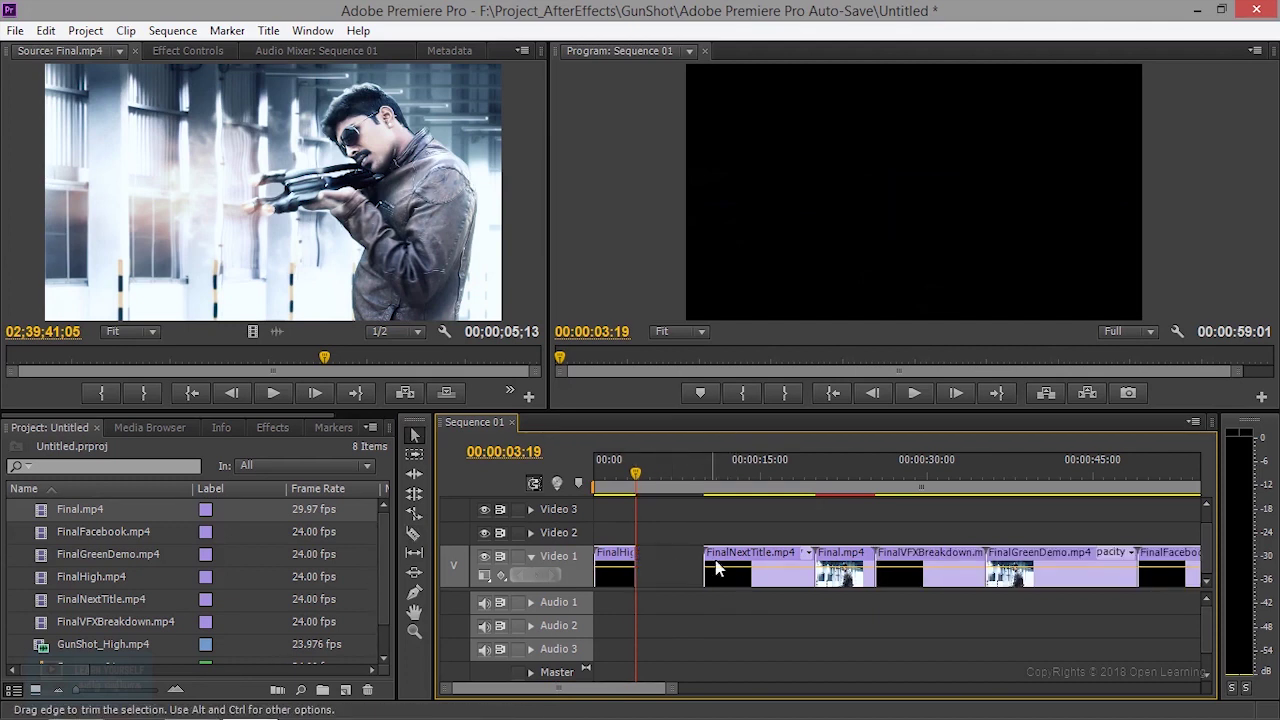
{"action": "left_click_drag", "start_coordinate": [748, 565], "coordinate": [680, 566]}
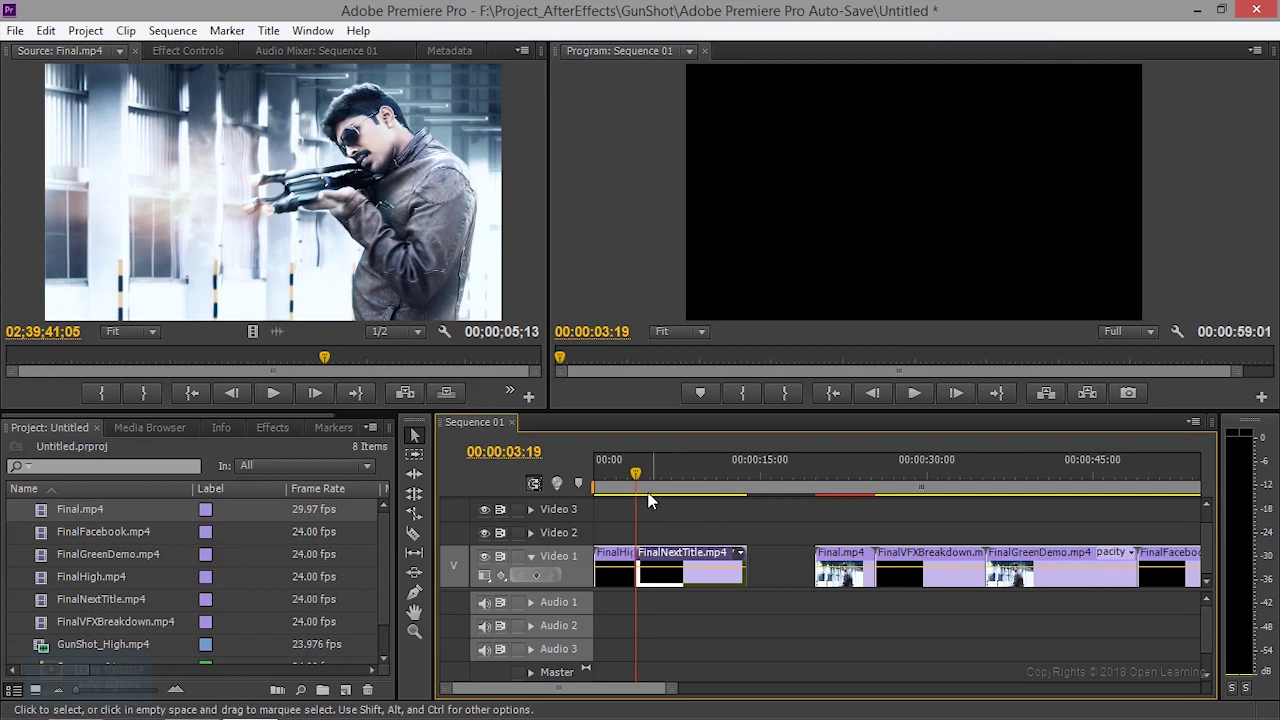
Step: Play from the start and cut FinalNextTitle a few frames later, deleting the remainder
{"action": "key", "text": "Home"}
{"action": "left_click", "coordinate": [916, 394]}
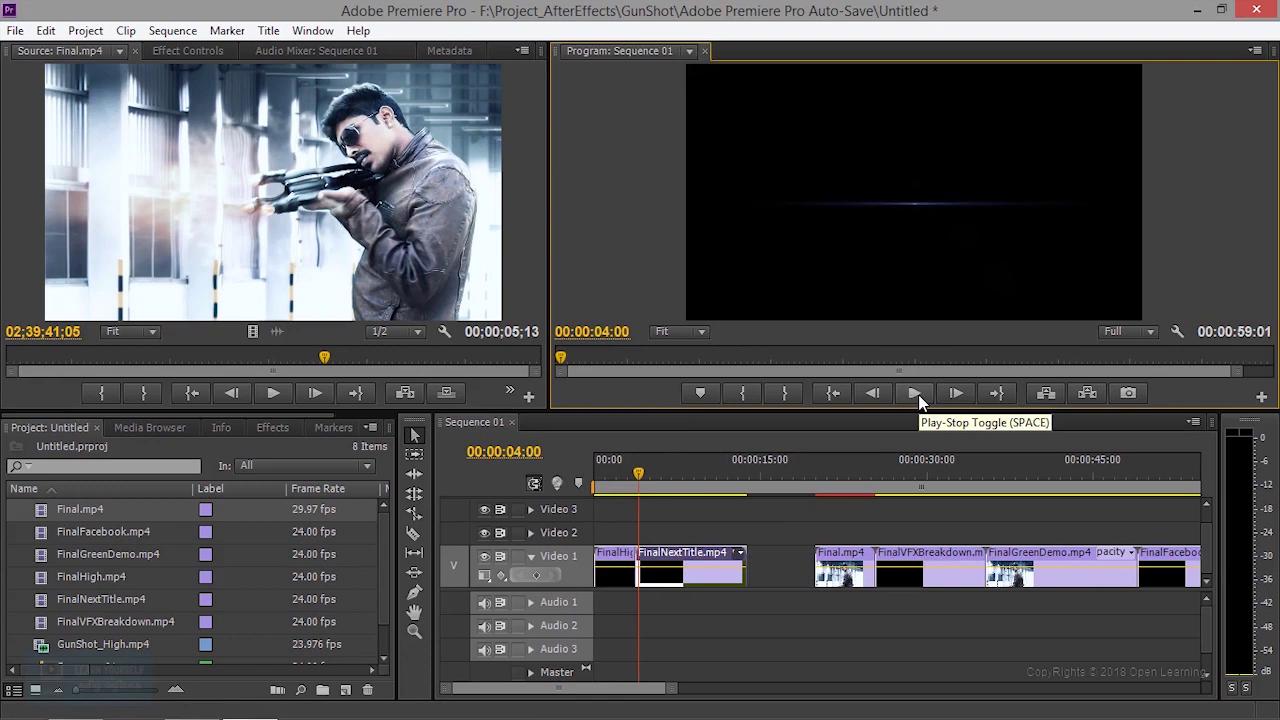
{"action": "left_click", "coordinate": [918, 394]}
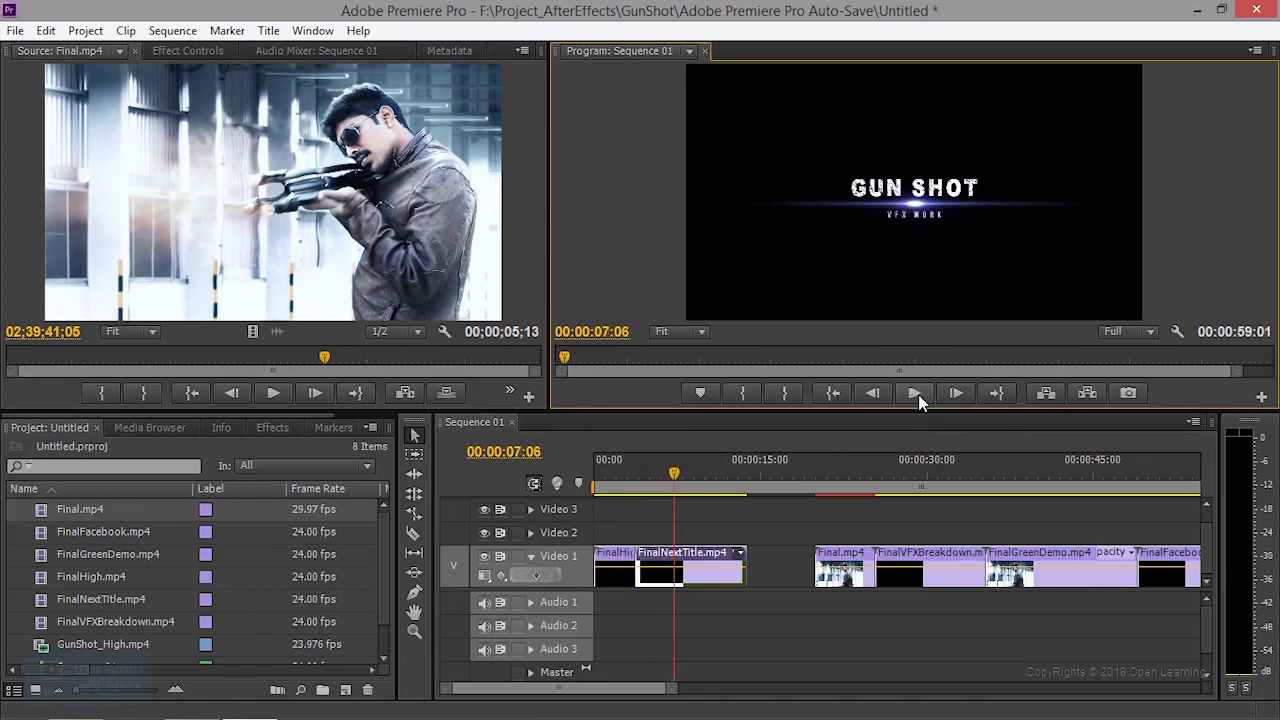
{"action": "key", "text": "Right"}
{"action": "key", "text": "Right"}
{"action": "key", "text": "Right"}
{"action": "key", "text": "ctrl+k"}
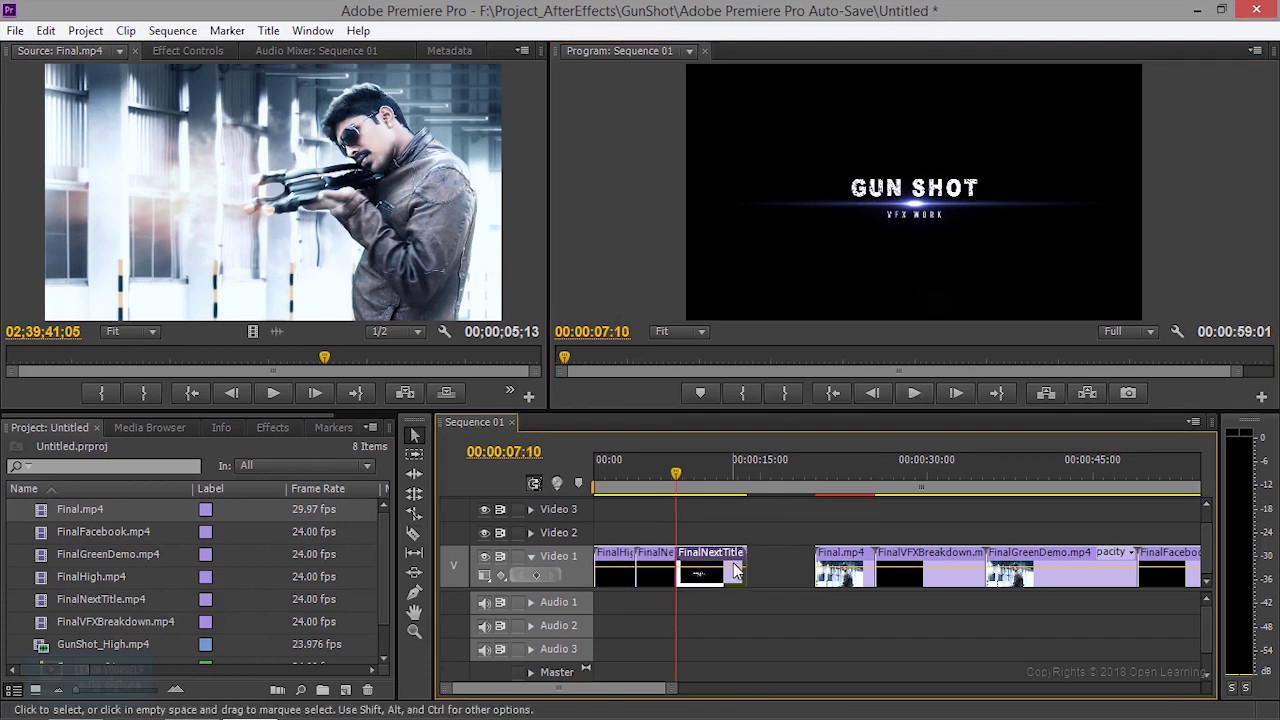
{"action": "key", "text": "Delete"}
Step: Move Final.mp4 right after the trimmed FinalNextTitle and review the GUN SHOT opening
{"action": "left_click_drag", "start_coordinate": [848, 560], "coordinate": [709, 560]}
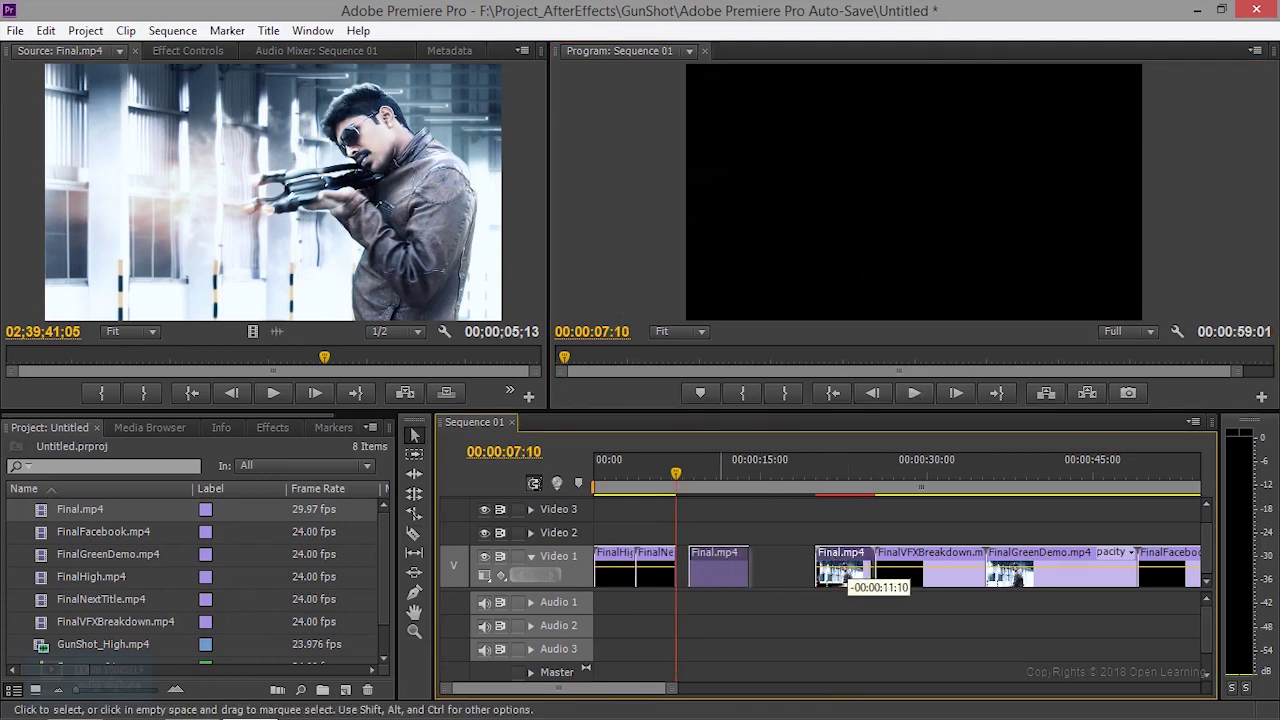
{"action": "left_click_drag", "start_coordinate": [676, 483], "coordinate": [678, 483]}
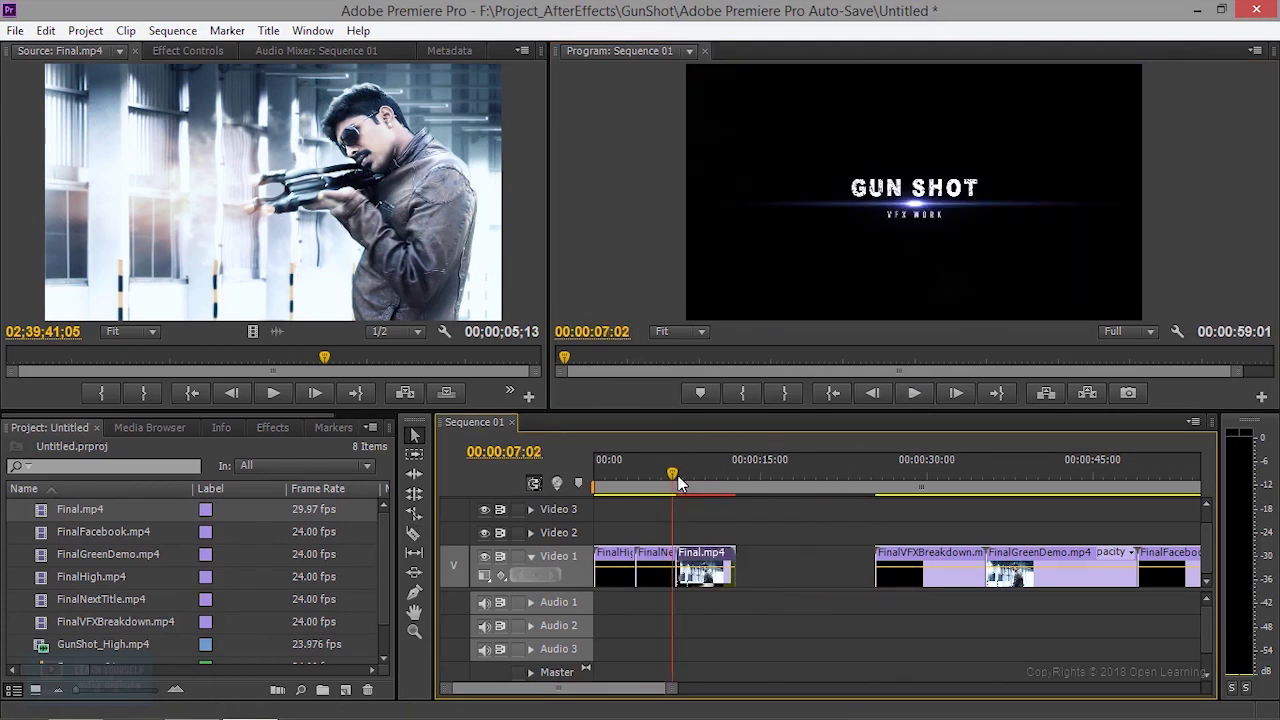
{"action": "left_click", "coordinate": [918, 393]}
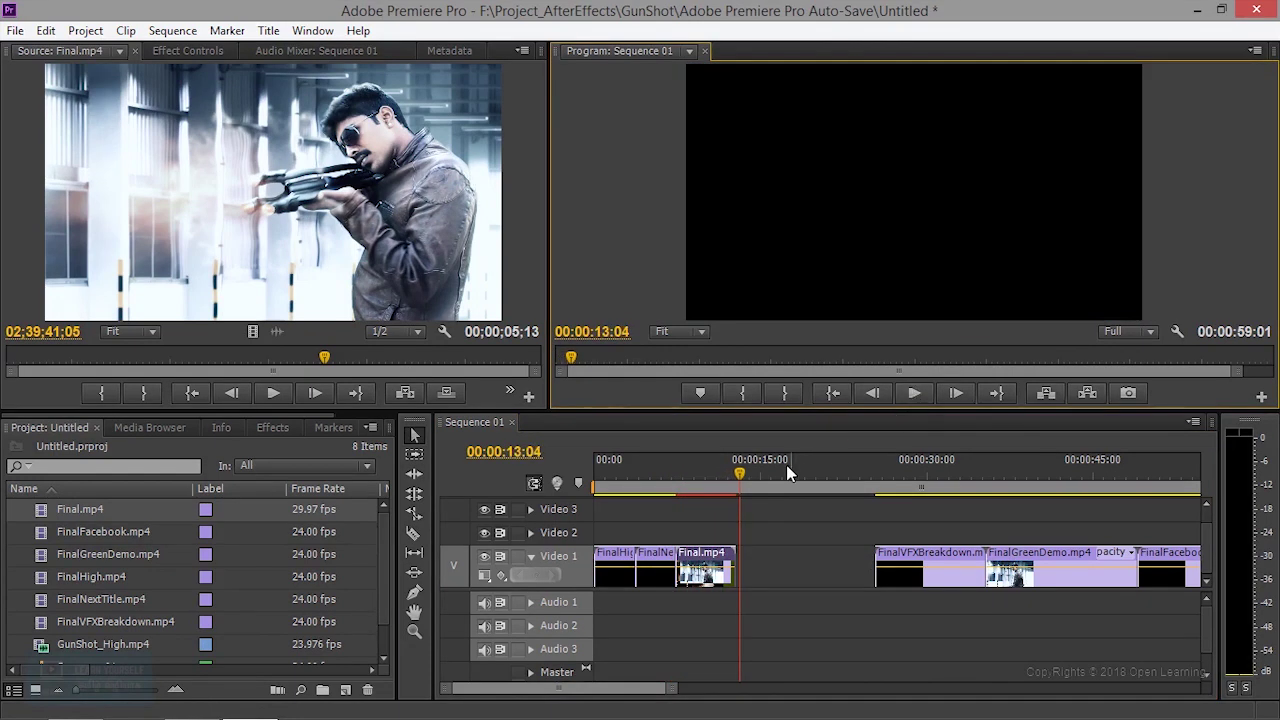
{"action": "left_click_drag", "start_coordinate": [750, 480], "coordinate": [722, 482]}
Step: Drop FinalVFXBreakdown right after Final.mp4 and play to 16:12, where the title should end
{"action": "left_click_drag", "start_coordinate": [920, 565], "coordinate": [783, 565]}
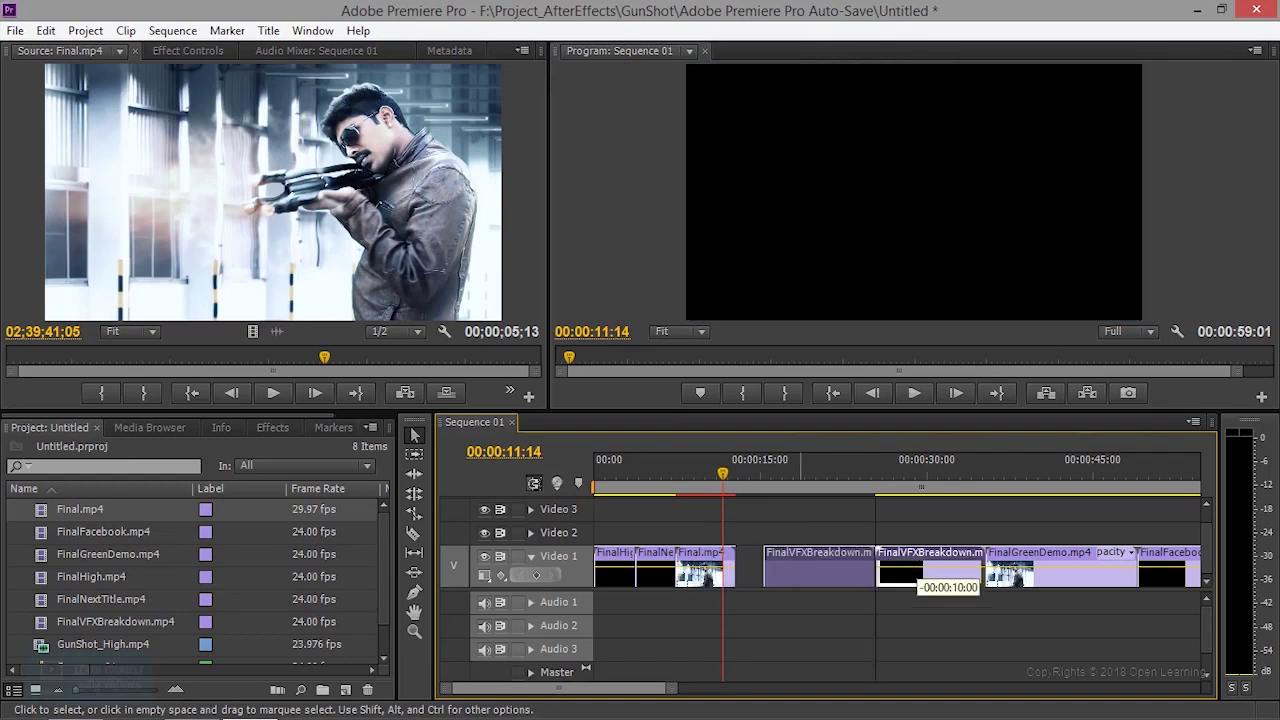
{"action": "left_click_drag", "start_coordinate": [730, 482], "coordinate": [794, 484]}
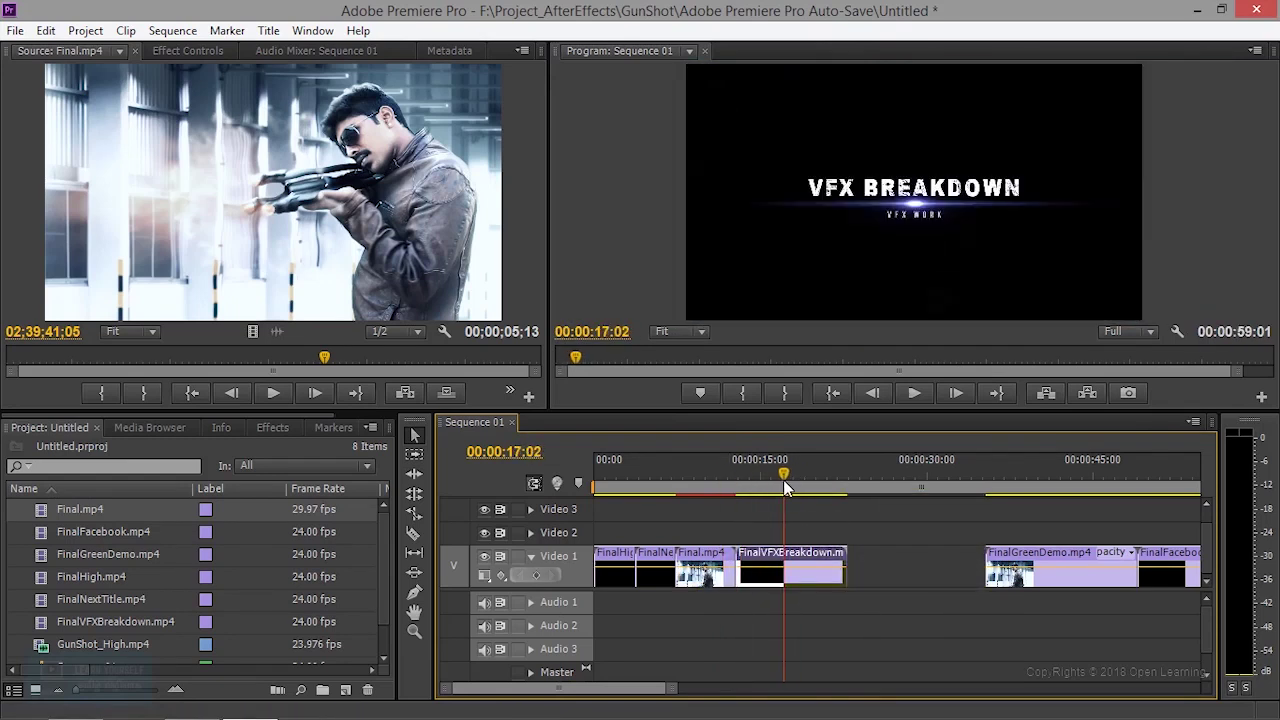
{"action": "left_click", "coordinate": [910, 398]}
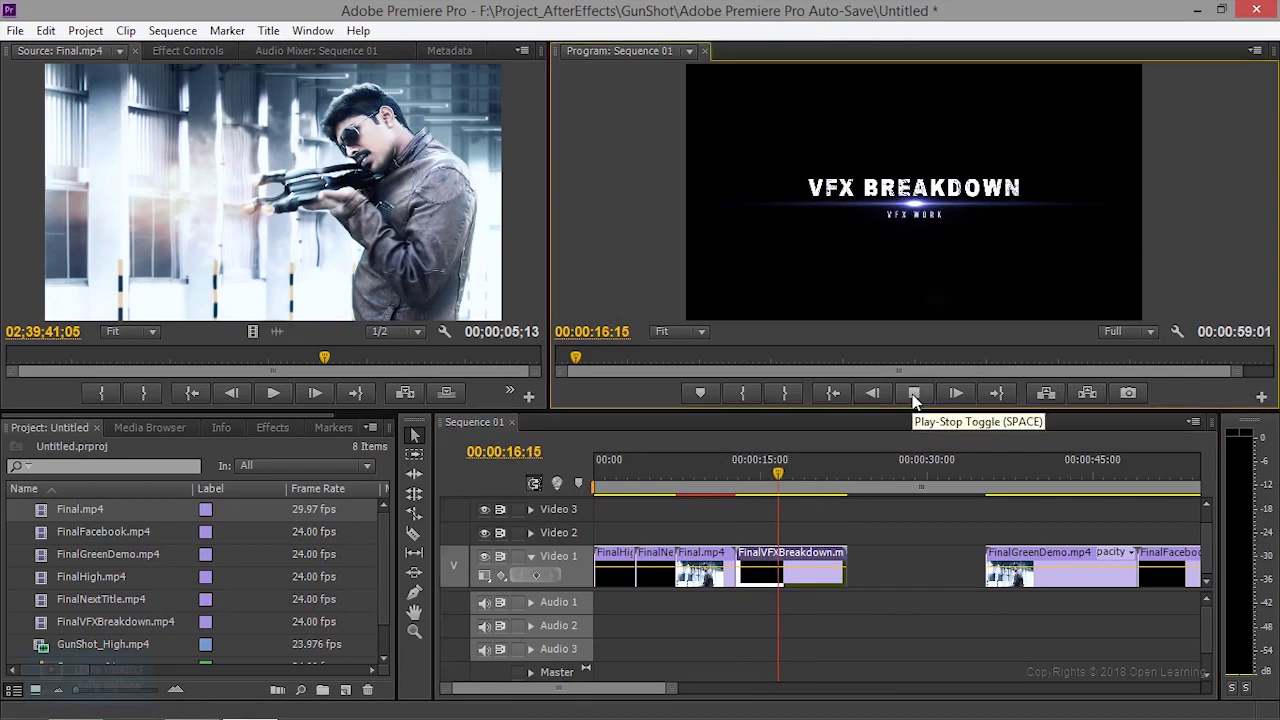
{"action": "left_click_drag", "start_coordinate": [815, 467], "coordinate": [745, 482]}
{"action": "left_click", "coordinate": [914, 394]}
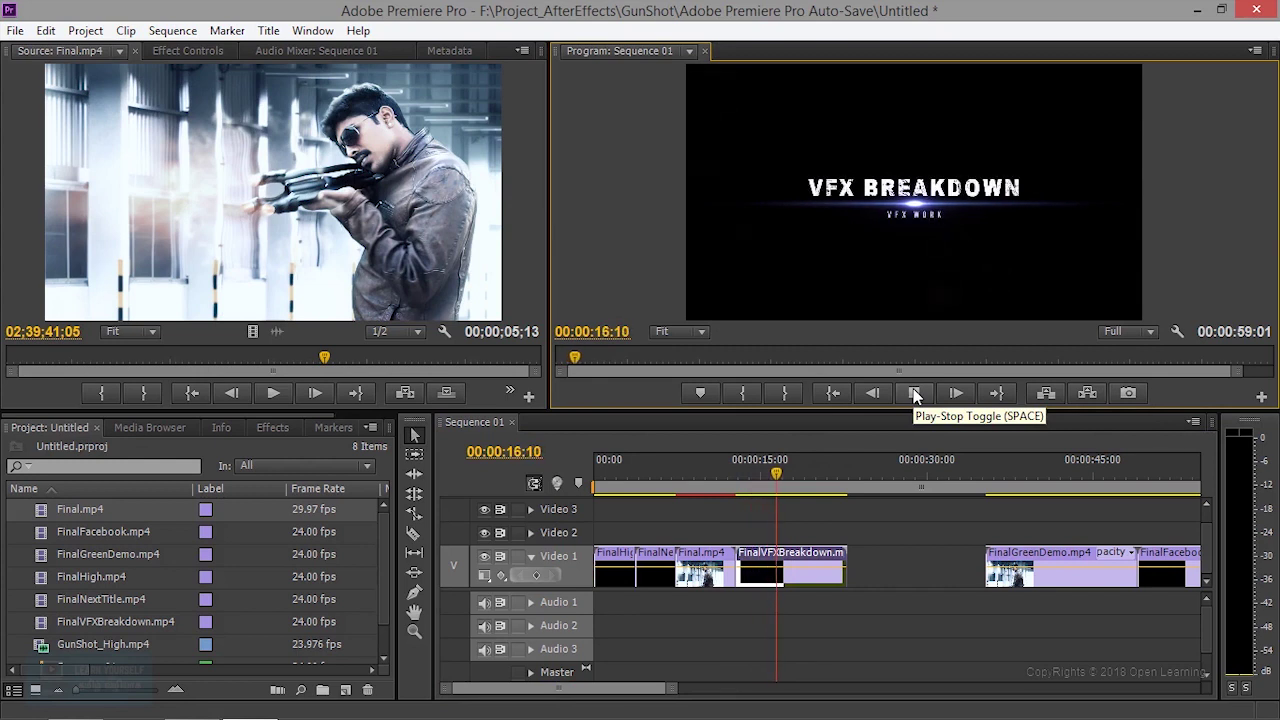
{"action": "left_click", "coordinate": [914, 394]}
Step: Razor-split FinalVFXBreakdown at 16:12 and delete the right-hand piece
{"action": "key", "text": "c"}
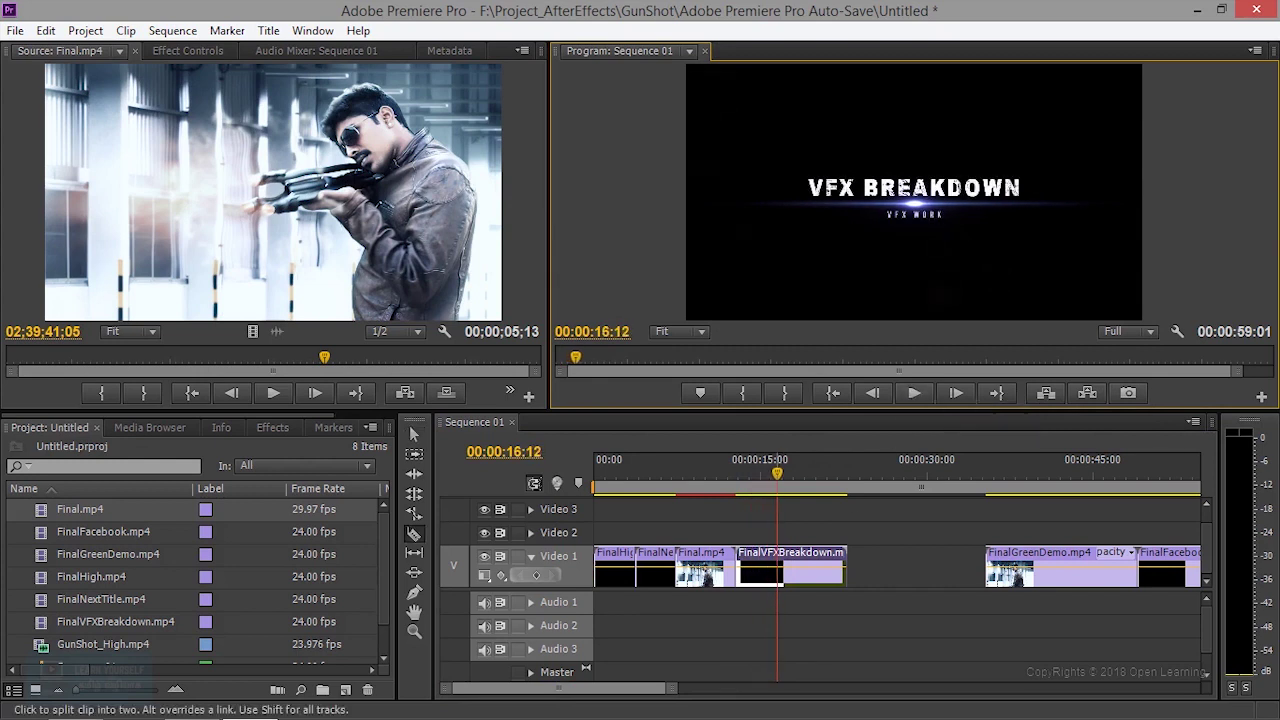
{"action": "left_click", "coordinate": [778, 568]}
{"action": "key", "text": "v"}
{"action": "left_click", "coordinate": [806, 568]}
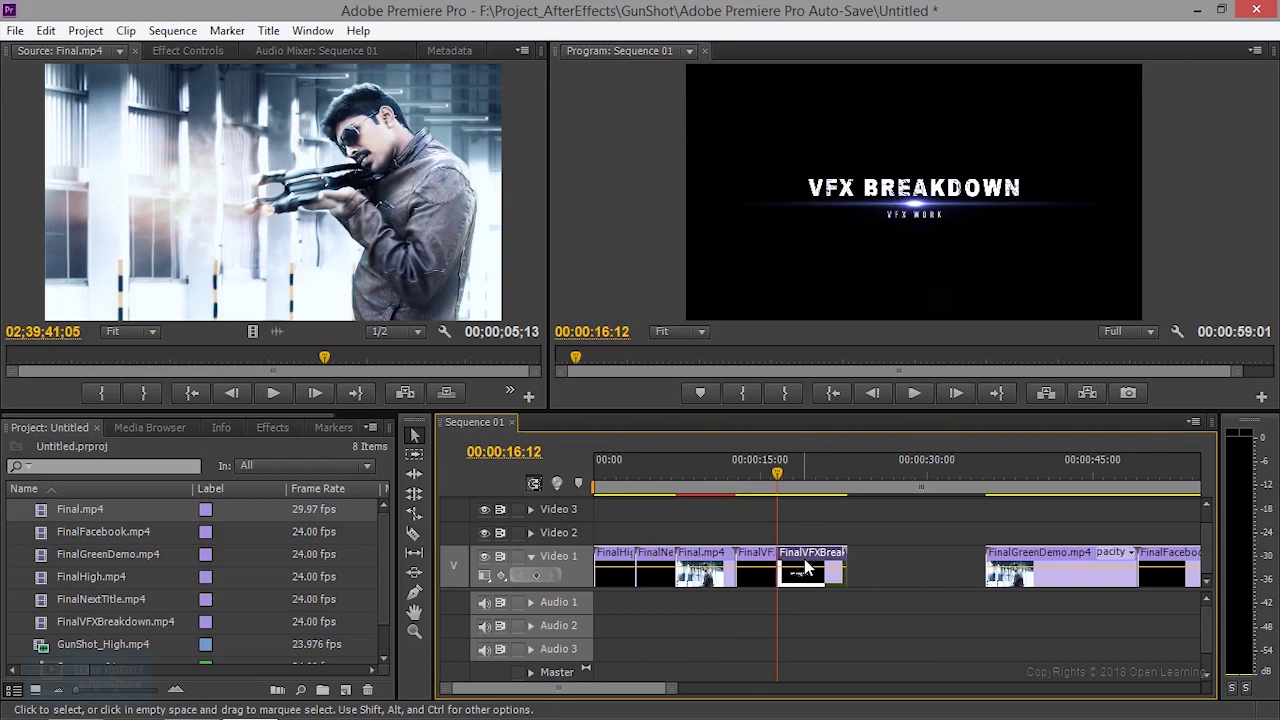
{"action": "key", "text": "Delete"}
Step: Pull FinalGreenDemo left into the gap, redoing the move once, and review the join
{"action": "left_click_drag", "start_coordinate": [1034, 568], "coordinate": [826, 568]}
{"action": "key", "text": "space"}
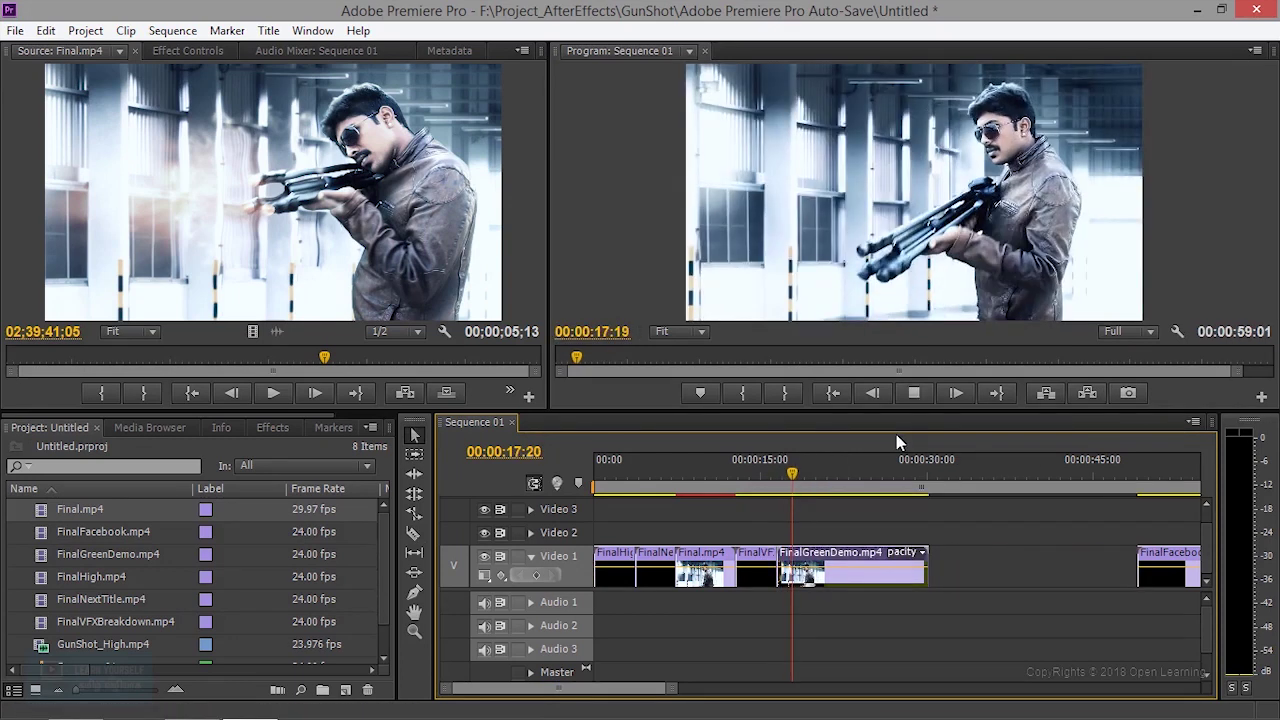
{"action": "key", "text": "space"}
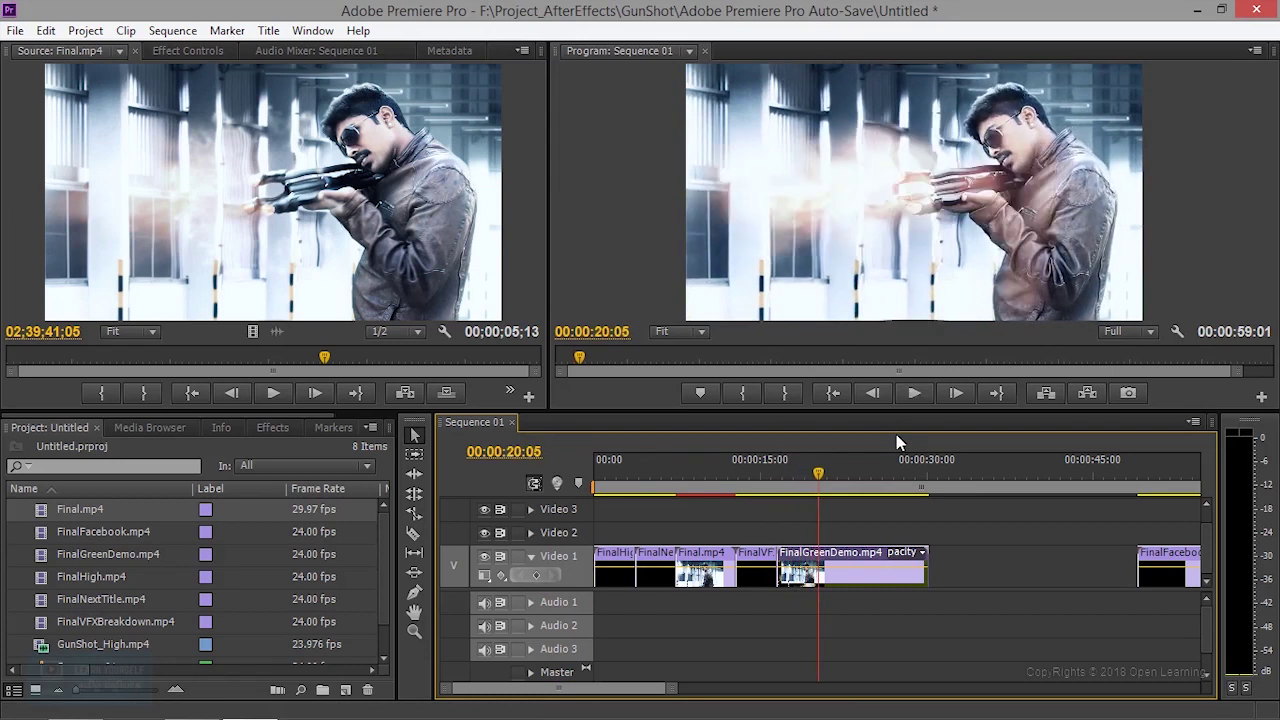
{"action": "left_click_drag", "start_coordinate": [818, 474], "coordinate": [797, 482]}
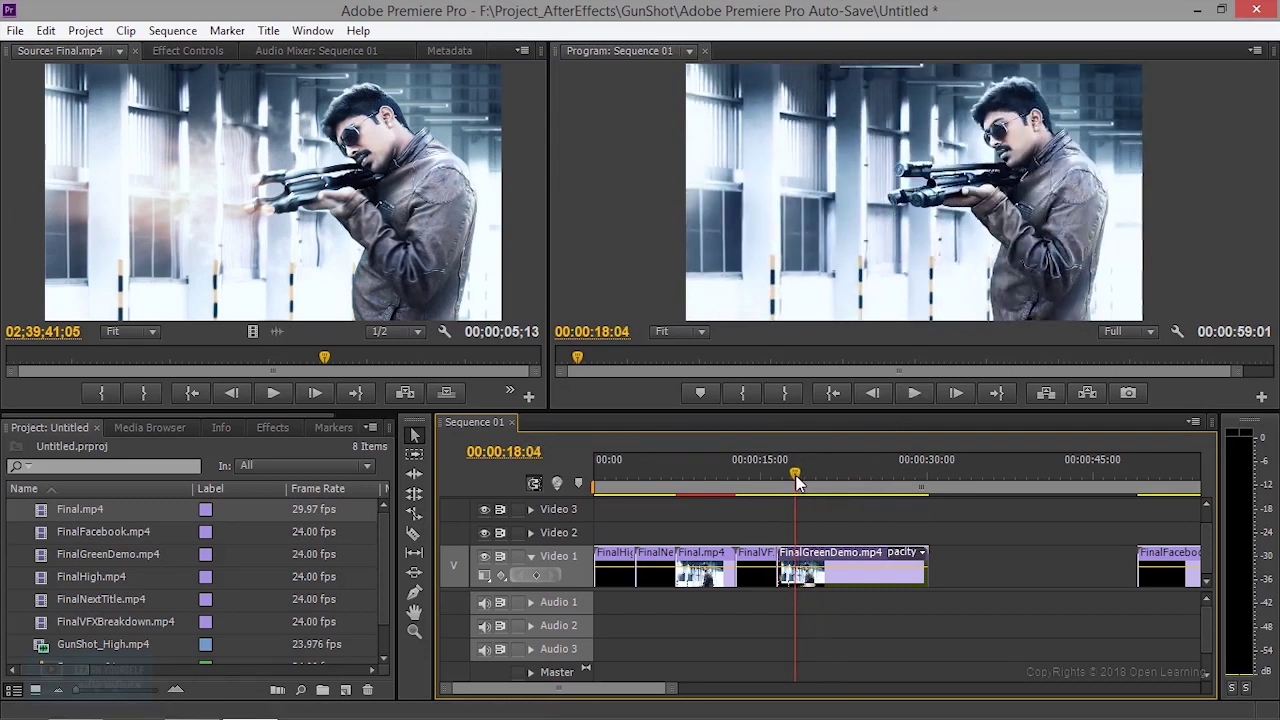
{"action": "key", "text": "ctrl+z"}
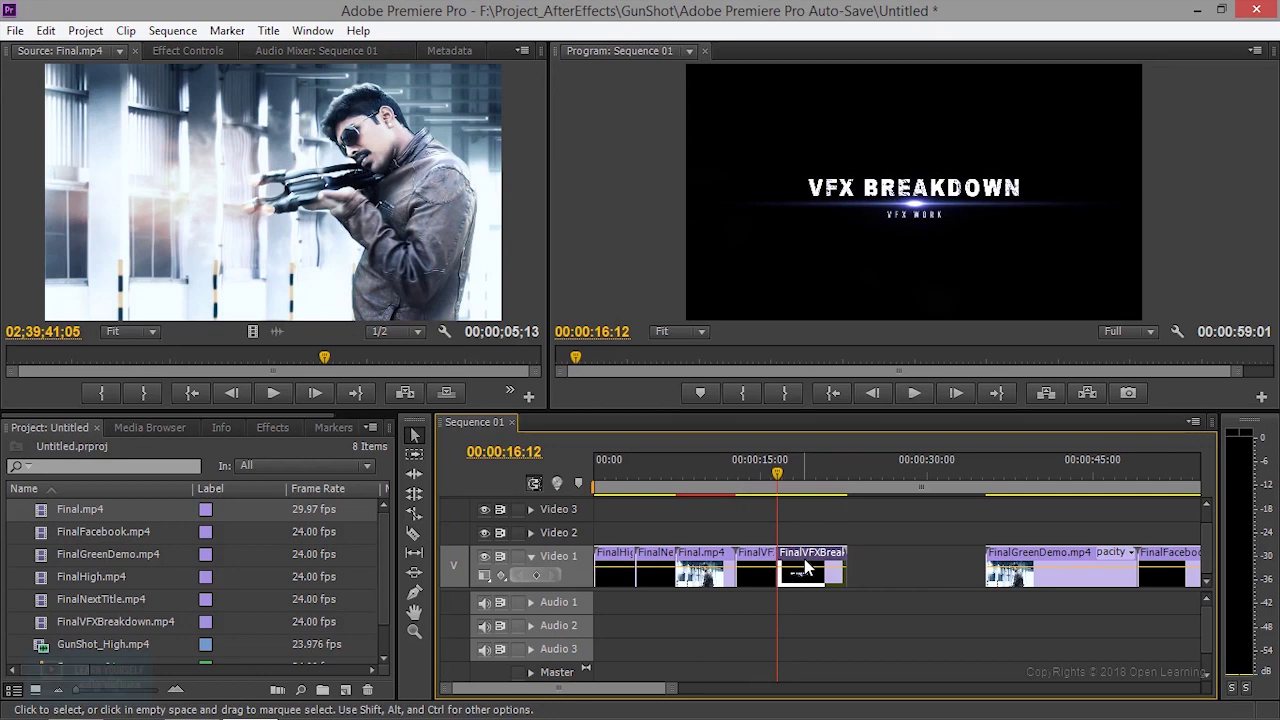
{"action": "key", "text": "Delete"}
{"action": "left_click_drag", "start_coordinate": [1024, 568], "coordinate": [815, 568]}
{"action": "key", "text": "space"}
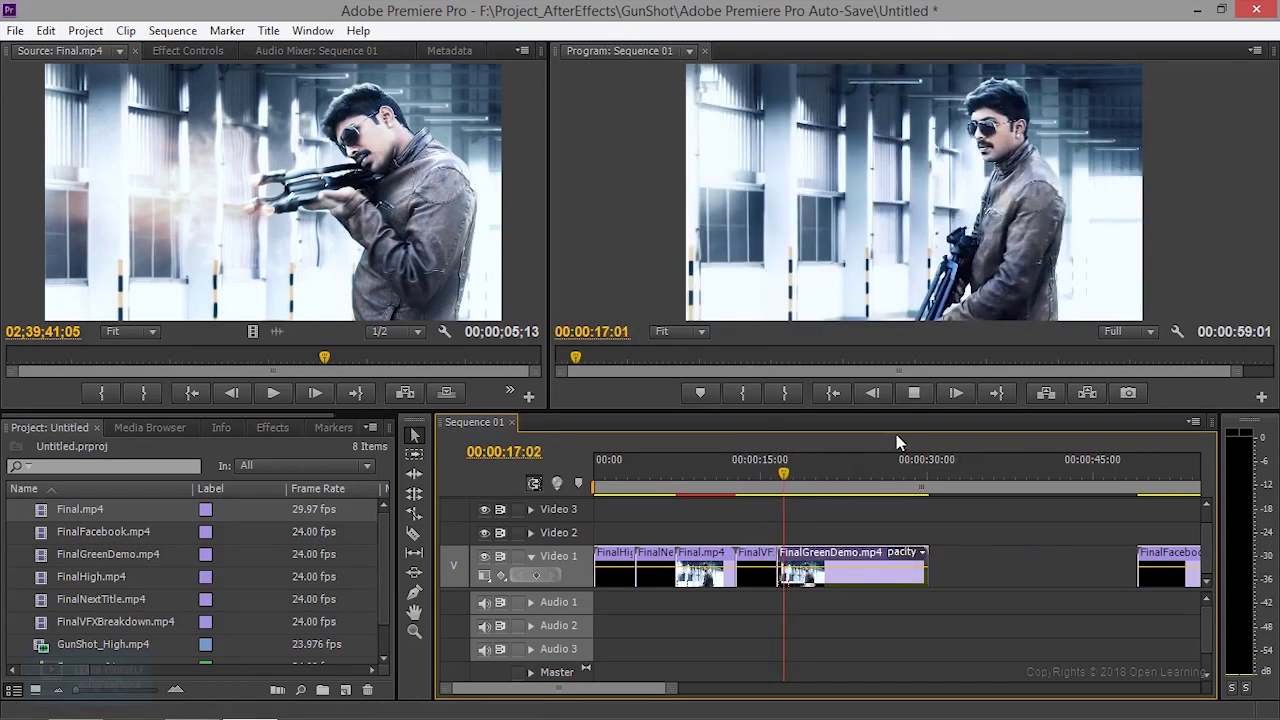
{"action": "key", "text": "space"}
{"action": "left_click_drag", "start_coordinate": [819, 484], "coordinate": [790, 475]}
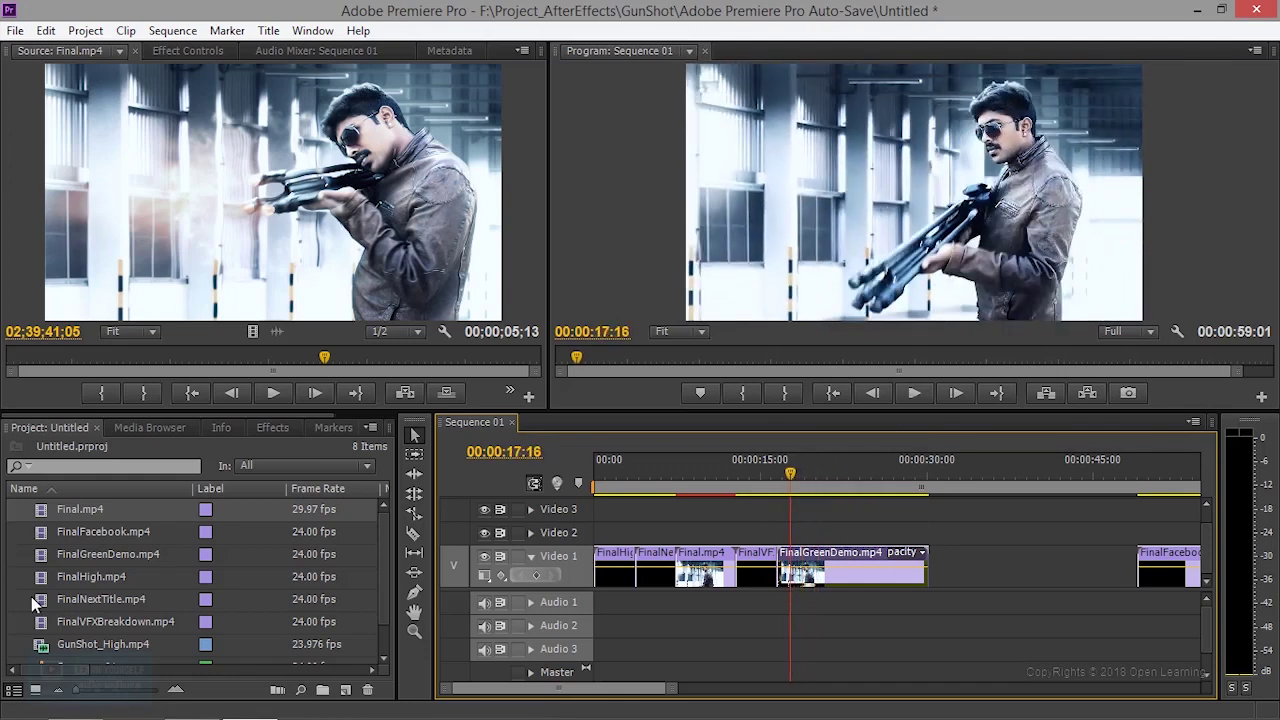
{"action": "scroll", "coordinate": [101, 636], "scroll_direction": "down", "scroll_amount": 1}
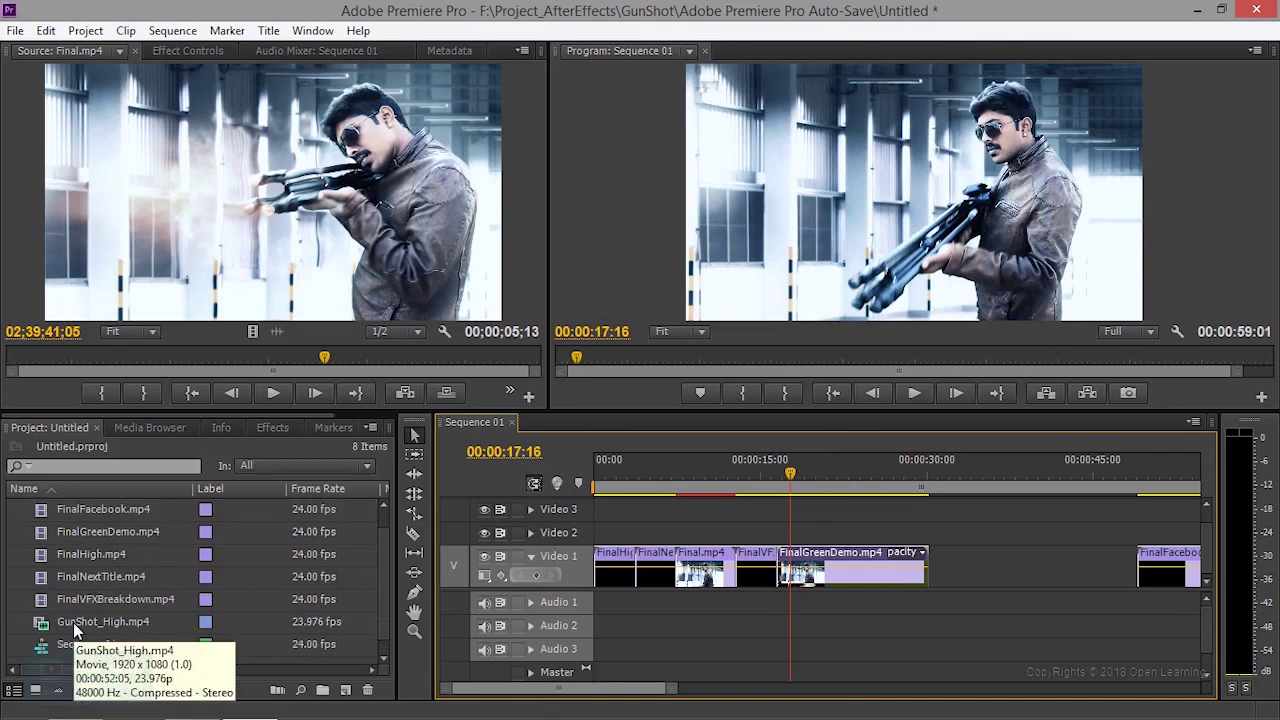
Step: Preview GunShot_High.mp4 in the Source monitor, scrubbing to an earlier moment
{"action": "double_click", "coordinate": [73, 622]}
{"action": "left_click_drag", "start_coordinate": [283, 360], "coordinate": [238, 366]}
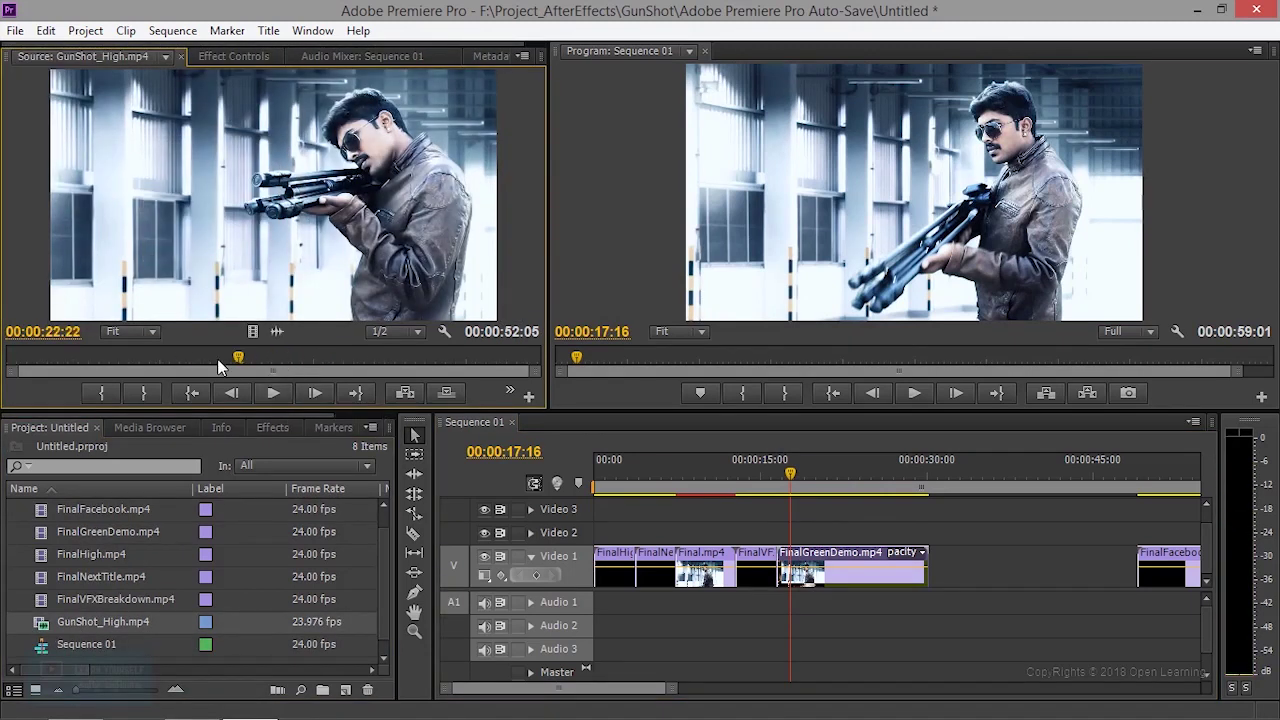
{"action": "left_click", "coordinate": [262, 393]}
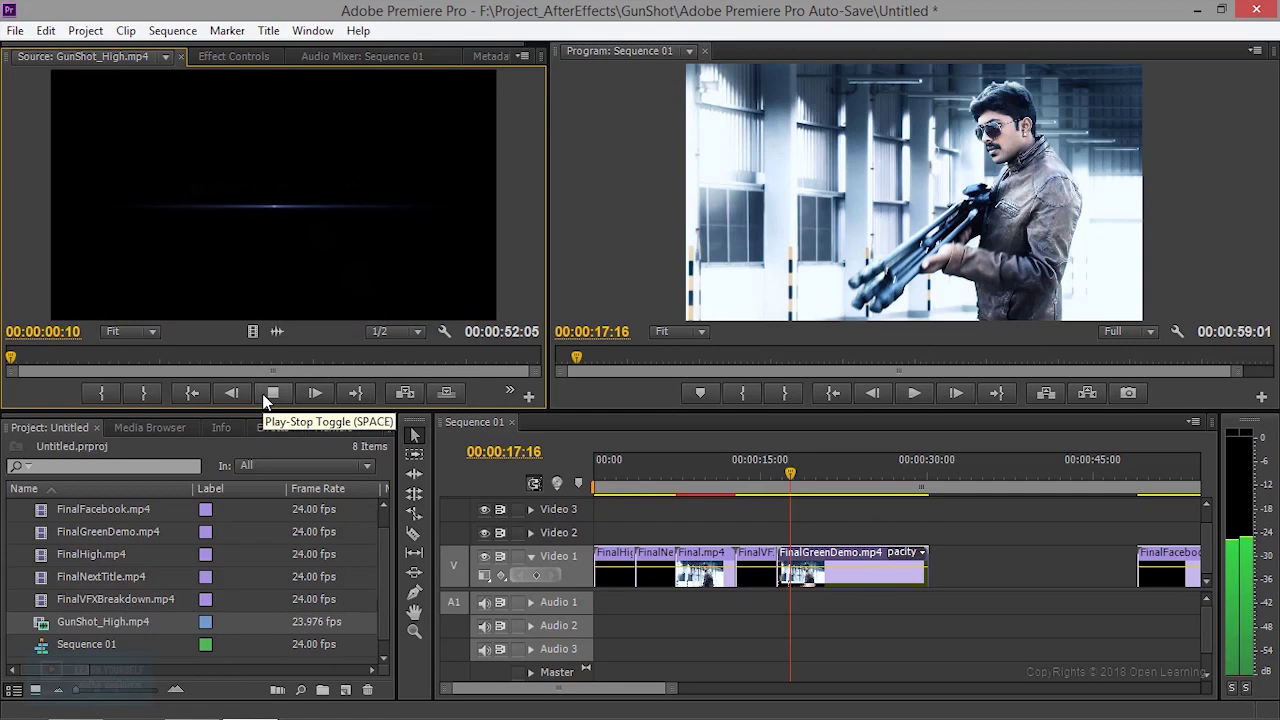
{"action": "left_click", "coordinate": [183, 360]}
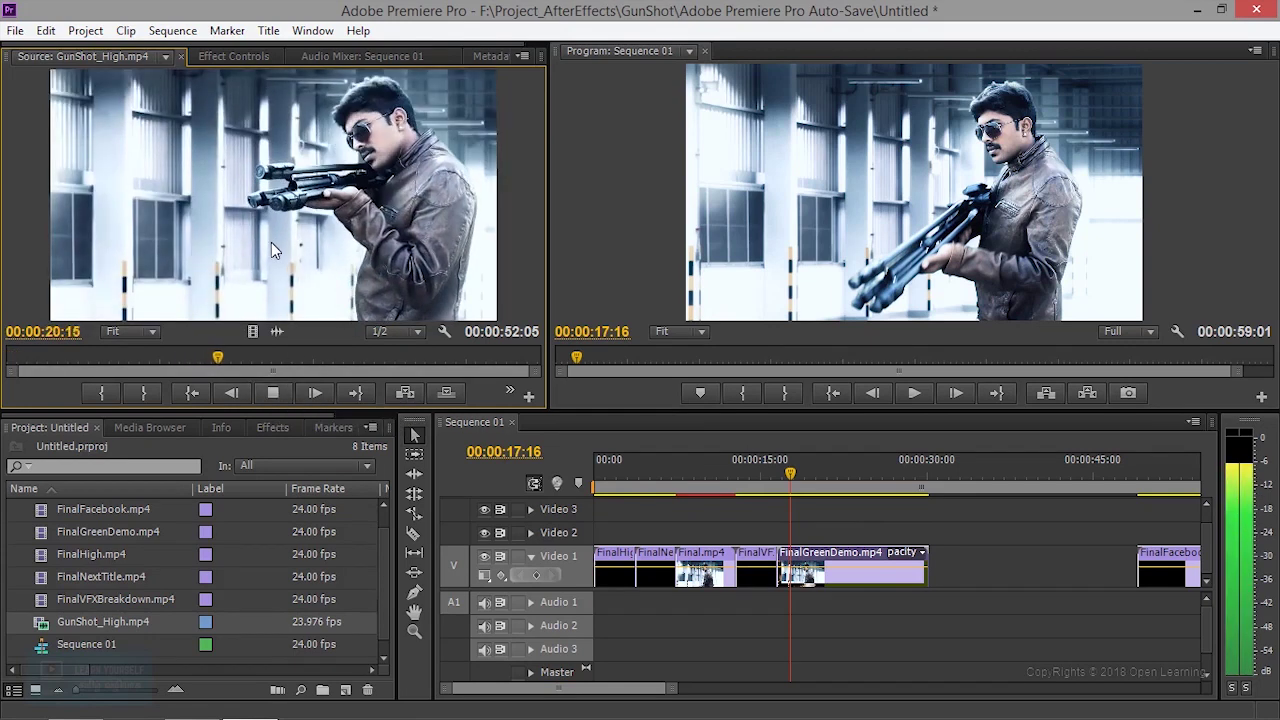
{"action": "key", "text": "space"}
Step: Push FinalGreenDemo later and place a Final.mp4 clip after the VFX Breakdown piece, then play it
{"action": "left_click_drag", "start_coordinate": [855, 563], "coordinate": [965, 556]}
{"action": "left_click_drag", "start_coordinate": [707, 566], "coordinate": [807, 566]}
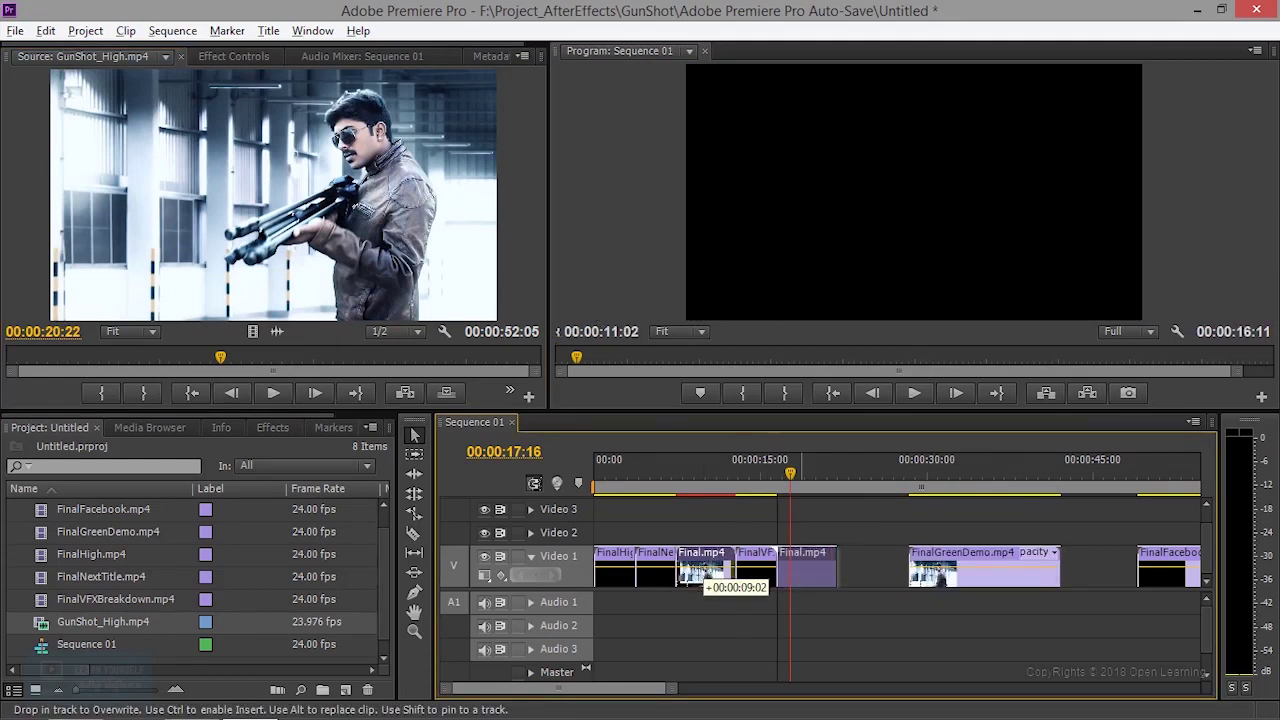
{"action": "mouse_move", "coordinate": [794, 483]}
{"action": "left_mouse_down"}
{"action": "mouse_move", "coordinate": [806, 484]}
{"action": "mouse_move", "coordinate": [765, 484]}
{"action": "left_mouse_up"}
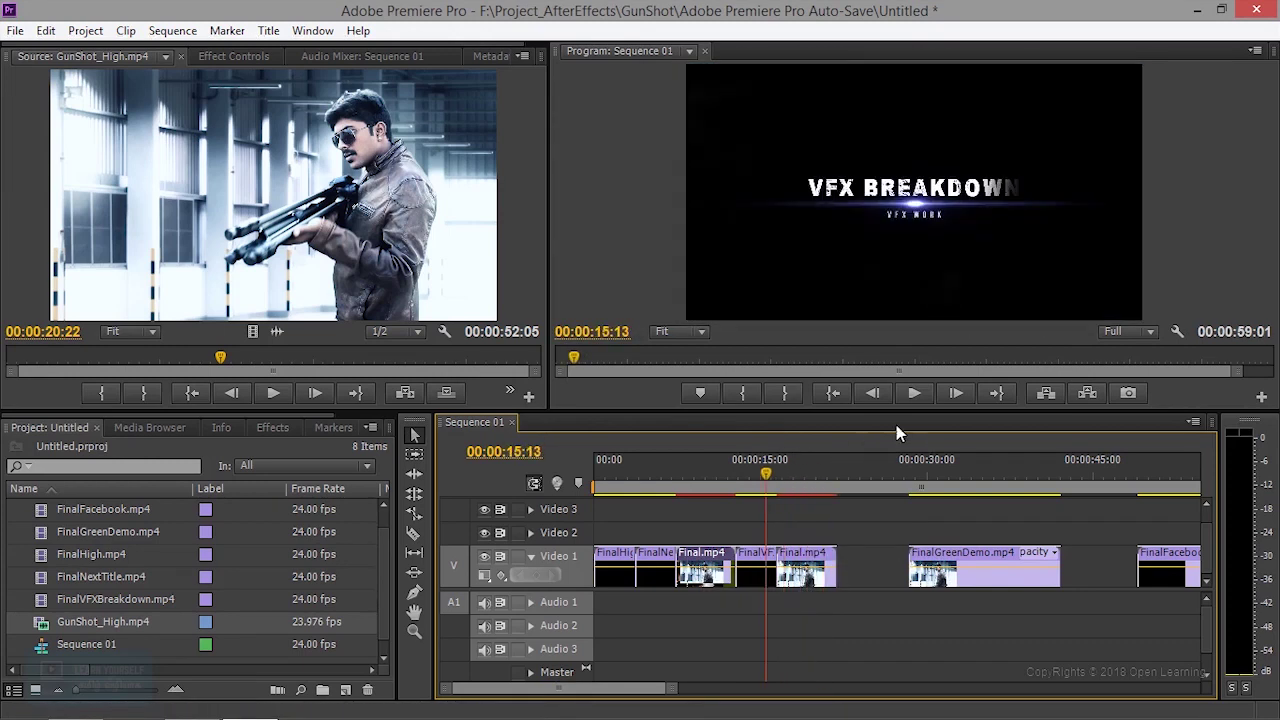
{"action": "left_click", "coordinate": [914, 393]}
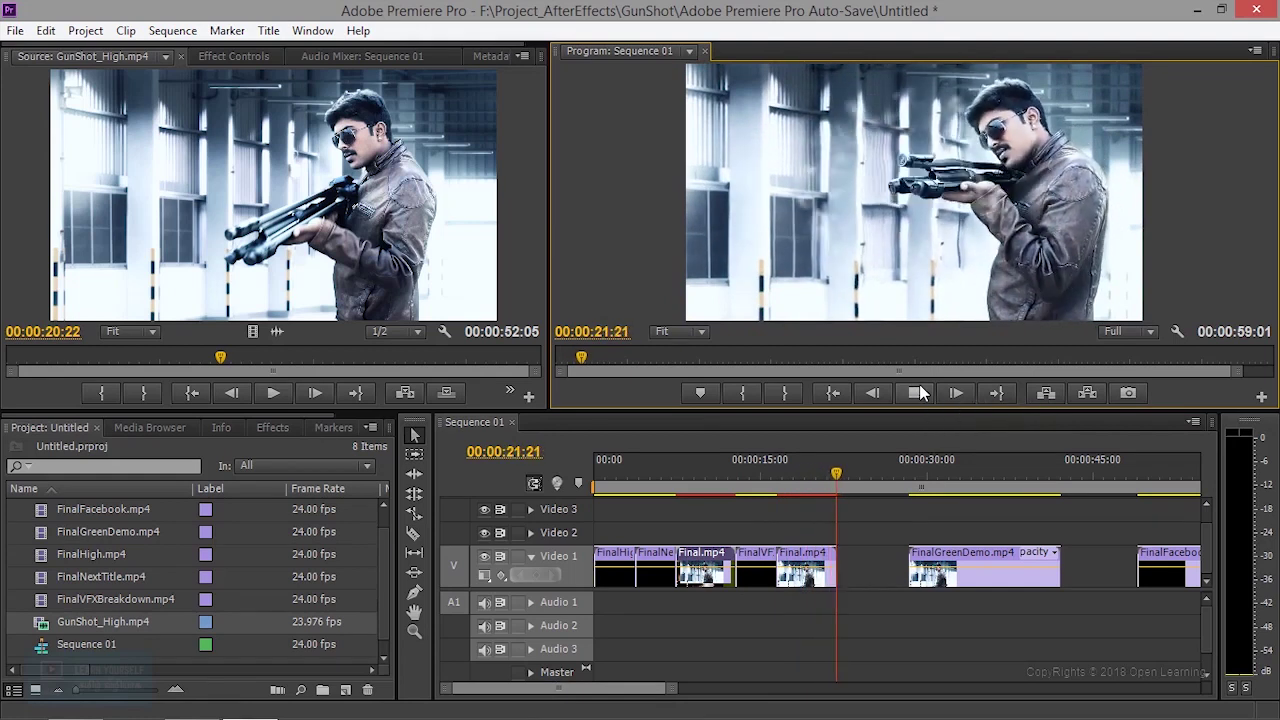
Step: Set the second Final.mp4 clip to Reverse Speed at 250% in Speed/Duration and play it back
{"action": "left_click", "coordinate": [914, 393]}
{"action": "right_click", "coordinate": [803, 566]}
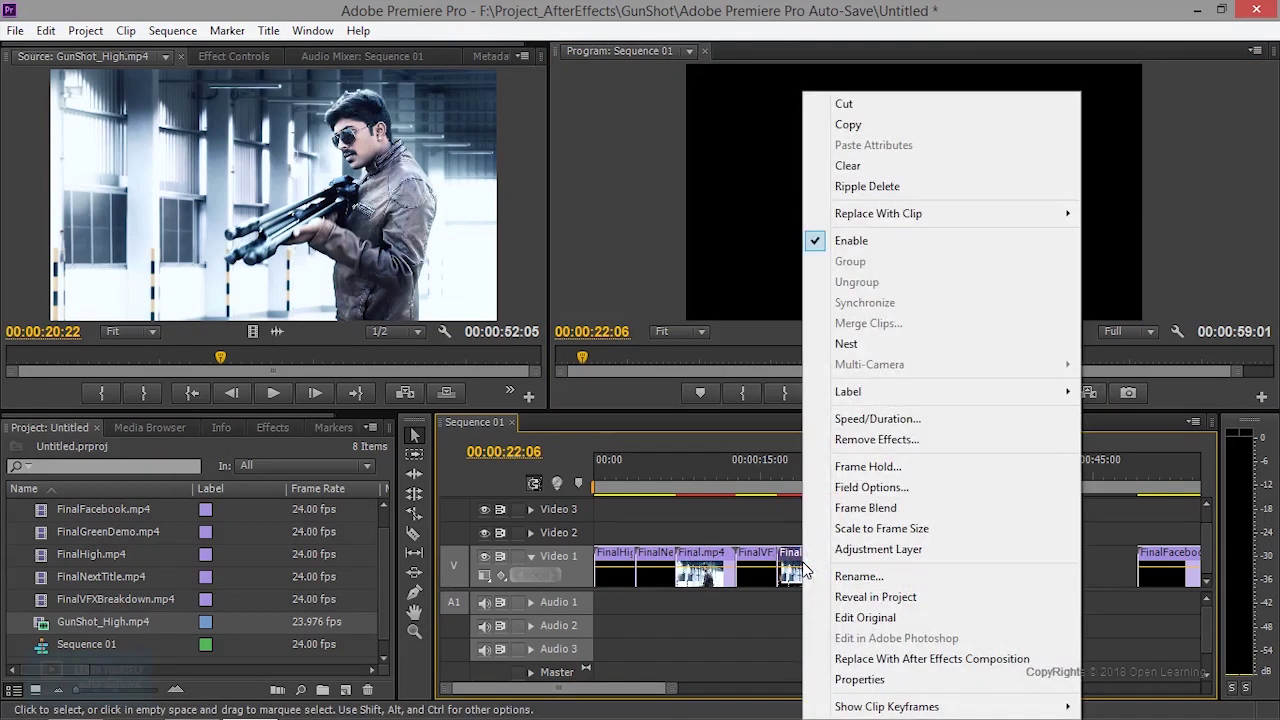
{"action": "left_click", "coordinate": [912, 420]}
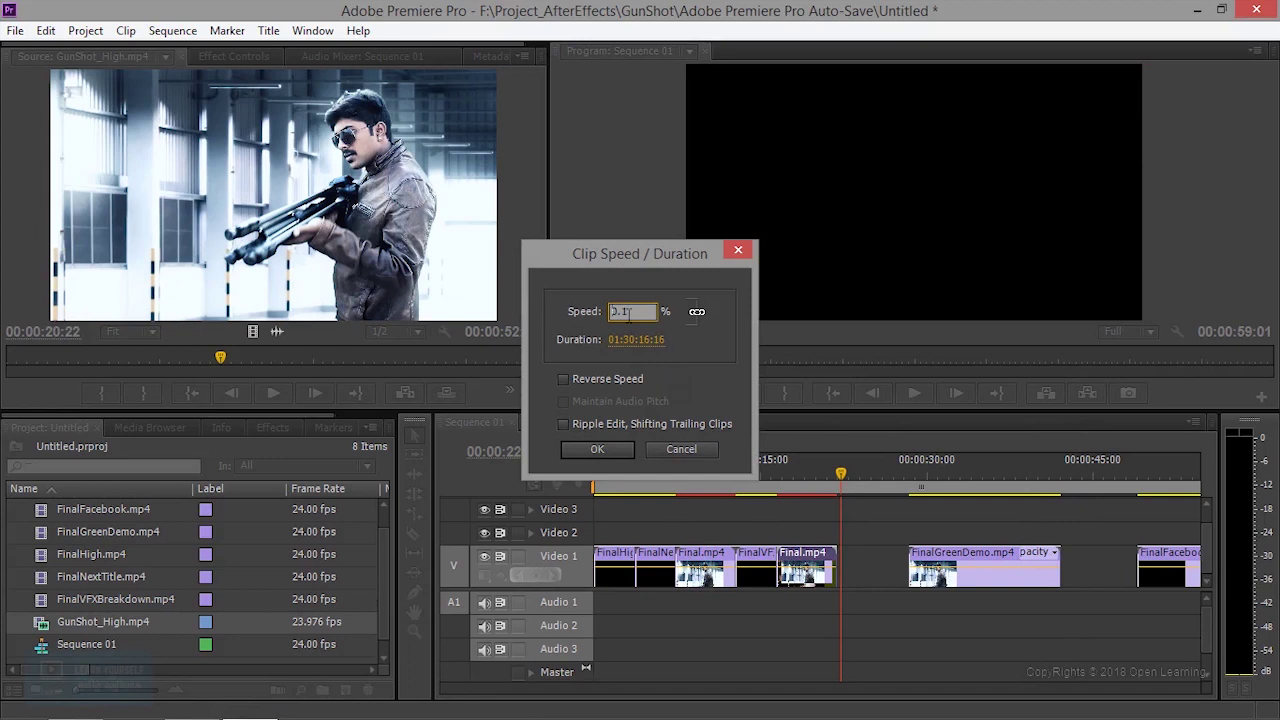
{"action": "left_click", "coordinate": [564, 379]}
{"action": "type", "text": "50"}
{"action": "key", "text": "Return"}
{"action": "right_click", "coordinate": [812, 568]}
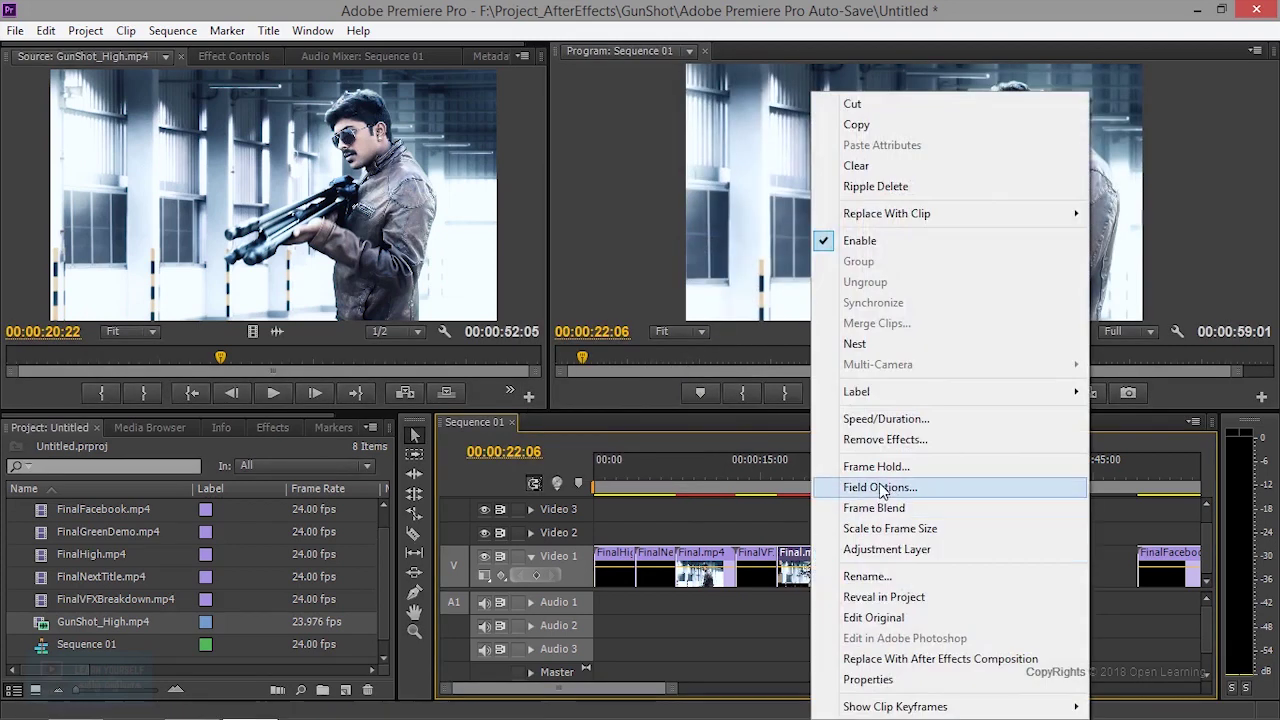
{"action": "left_click", "coordinate": [850, 418]}
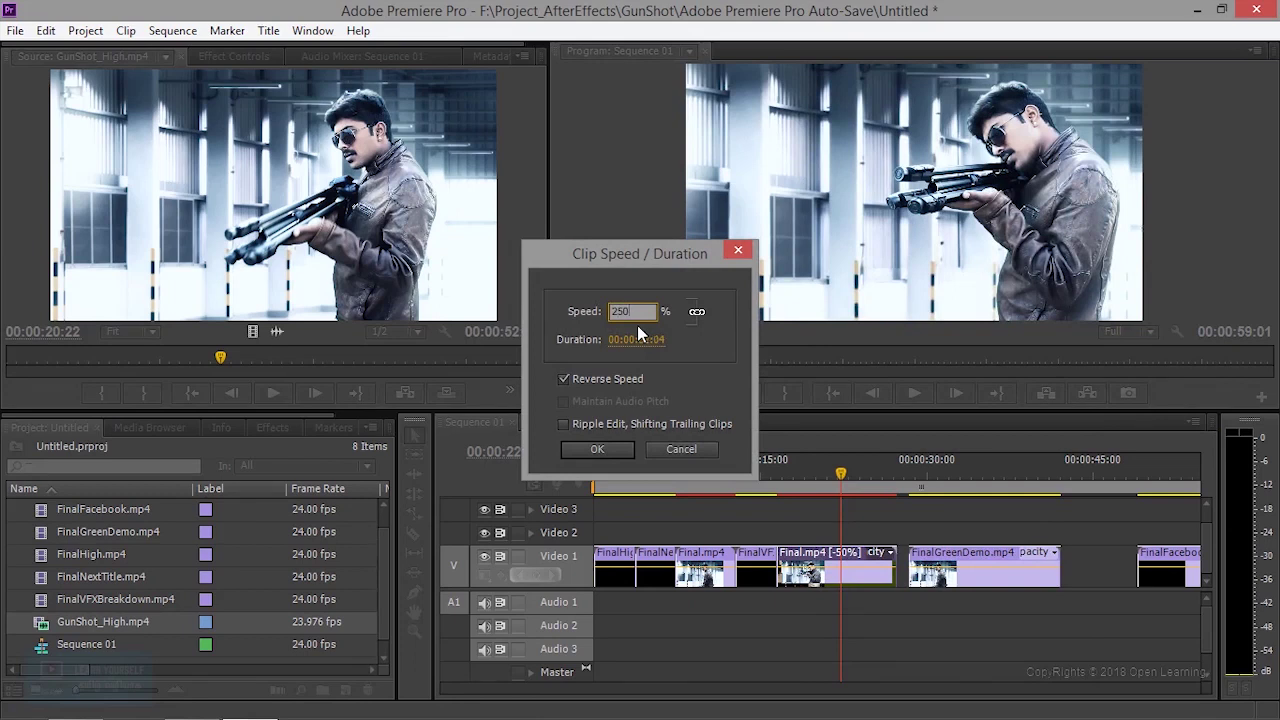
{"action": "key", "text": "Return"}
{"action": "left_click", "coordinate": [771, 476]}
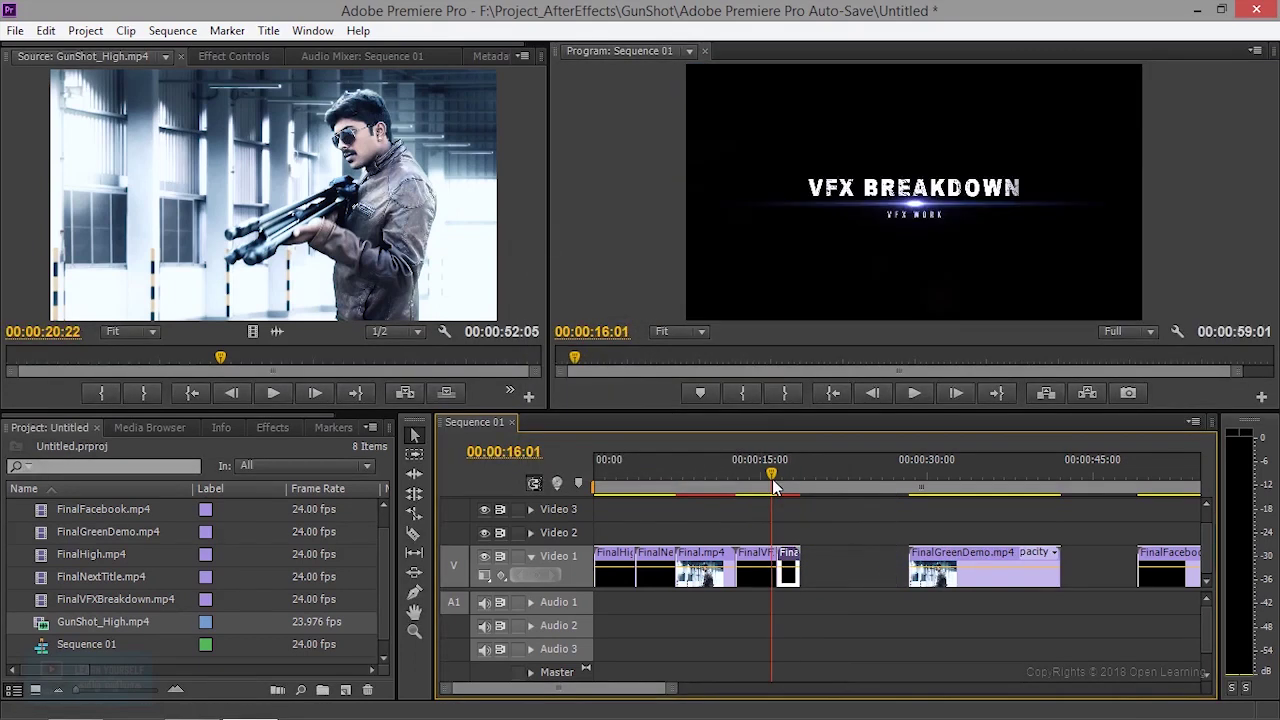
{"action": "left_click", "coordinate": [914, 394]}
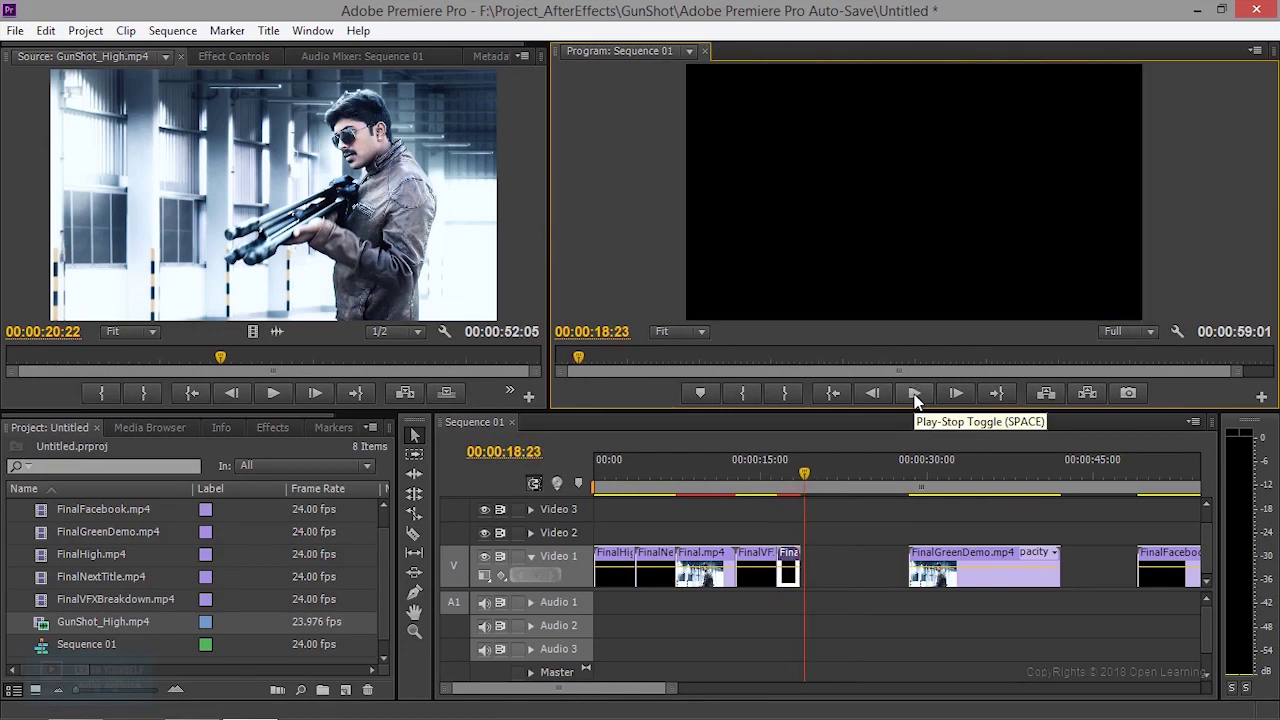
Step: Move FinalGreenDemo left against the reversed clip at 17:12 and play across the join
{"action": "left_click", "coordinate": [914, 394]}
{"action": "left_click", "coordinate": [793, 474]}
{"action": "left_click_drag", "start_coordinate": [793, 474], "coordinate": [788, 474]}
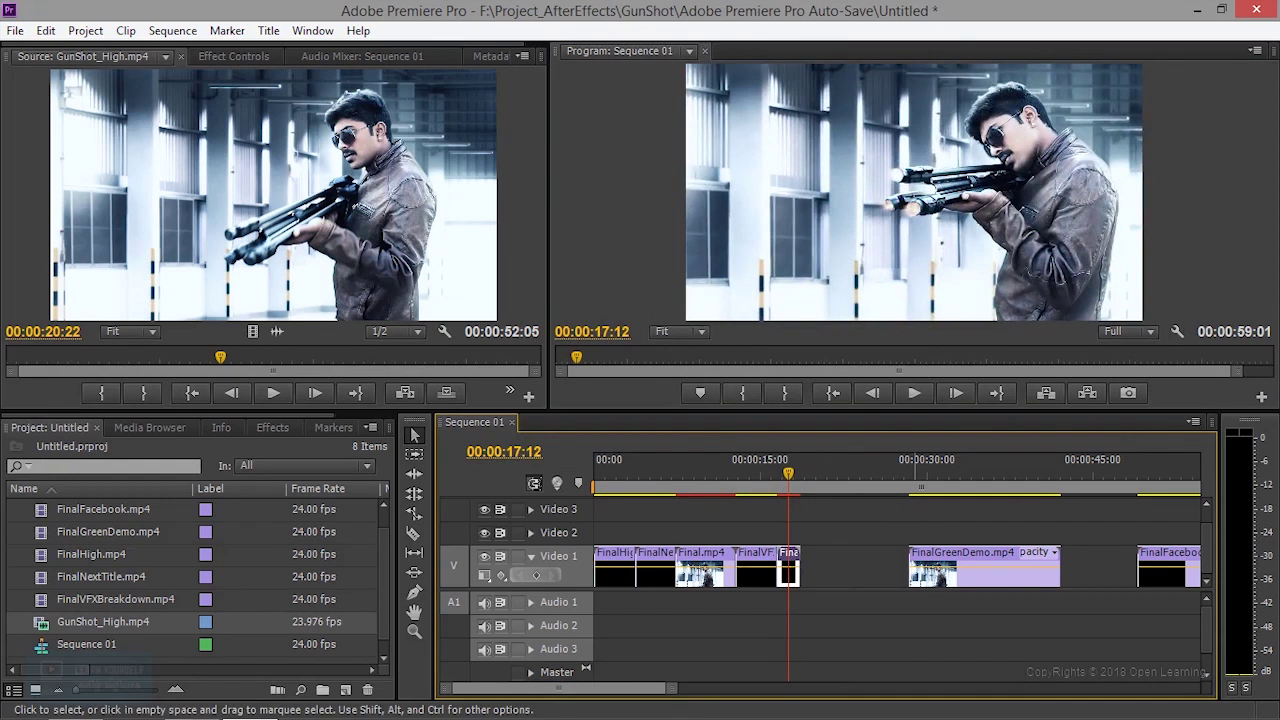
{"action": "left_click_drag", "start_coordinate": [936, 562], "coordinate": [829, 562]}
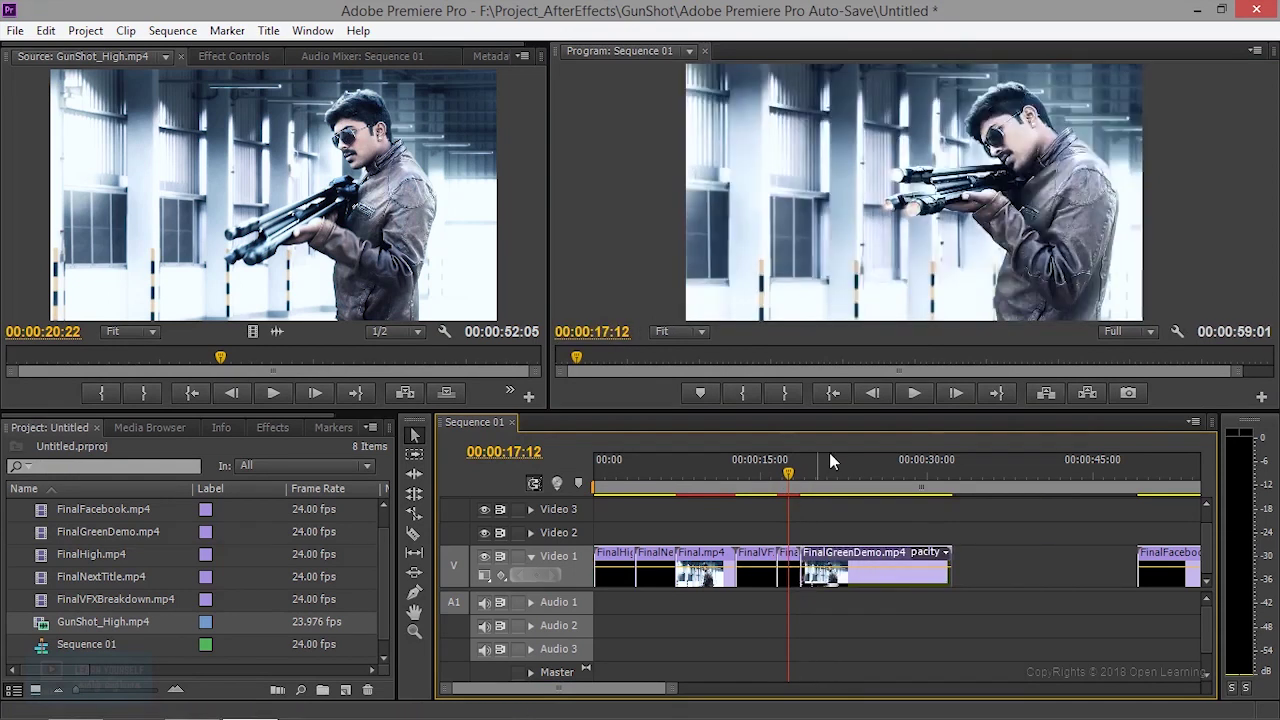
{"action": "left_click", "coordinate": [914, 394]}
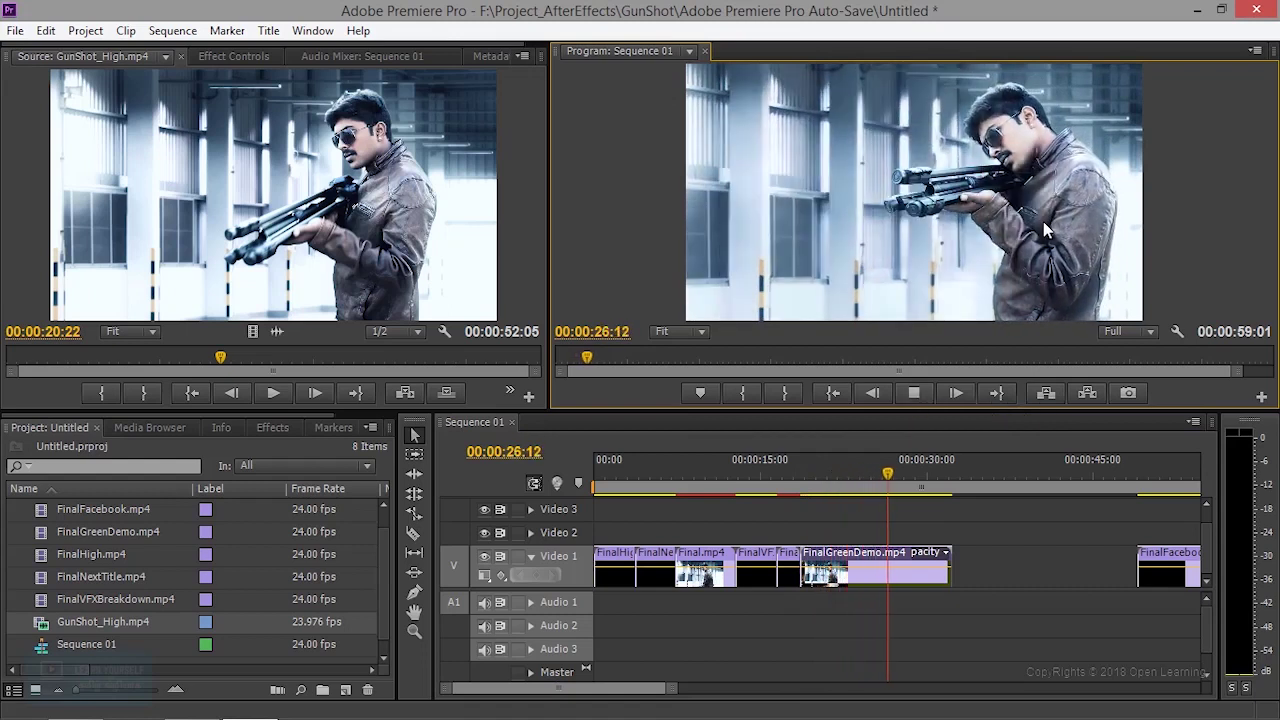
{"action": "left_click", "coordinate": [913, 393]}
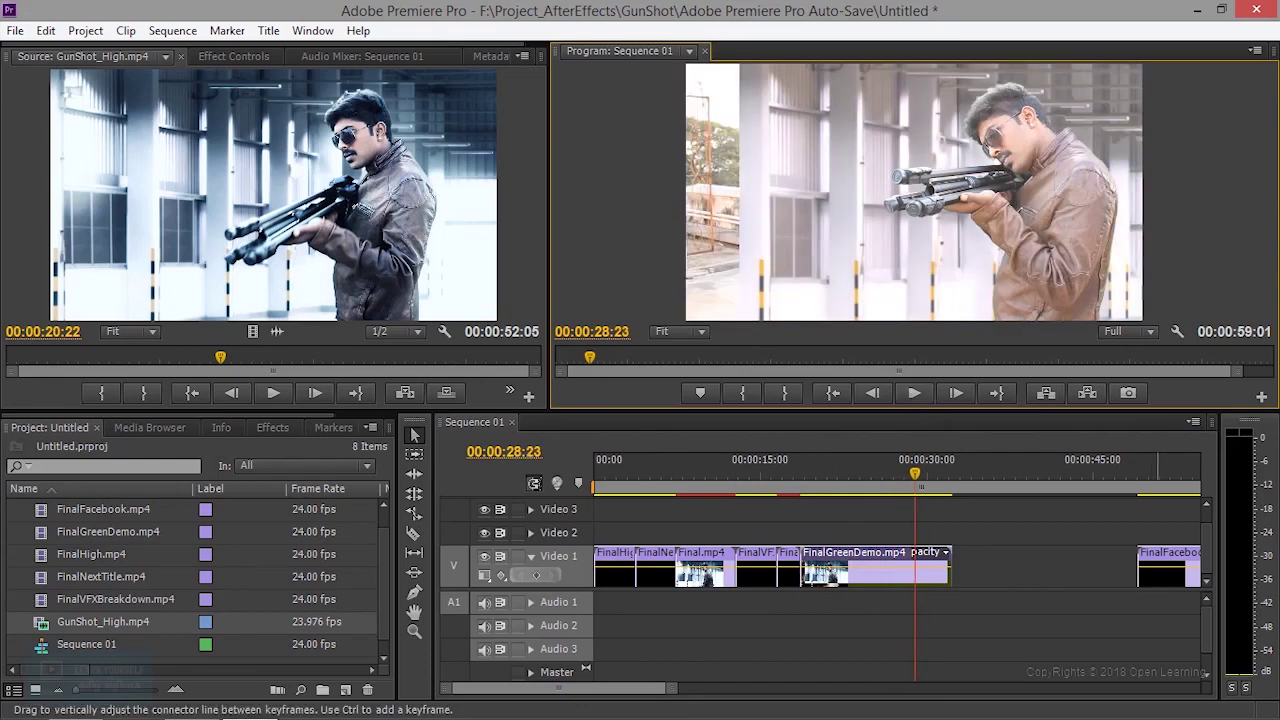
Step: Butt FinalFacebook up to FinalGreenDemo, making the sequence 00:00:42:08, and play it in the enlarged Program view
{"action": "left_click_drag", "start_coordinate": [1160, 565], "coordinate": [974, 565]}
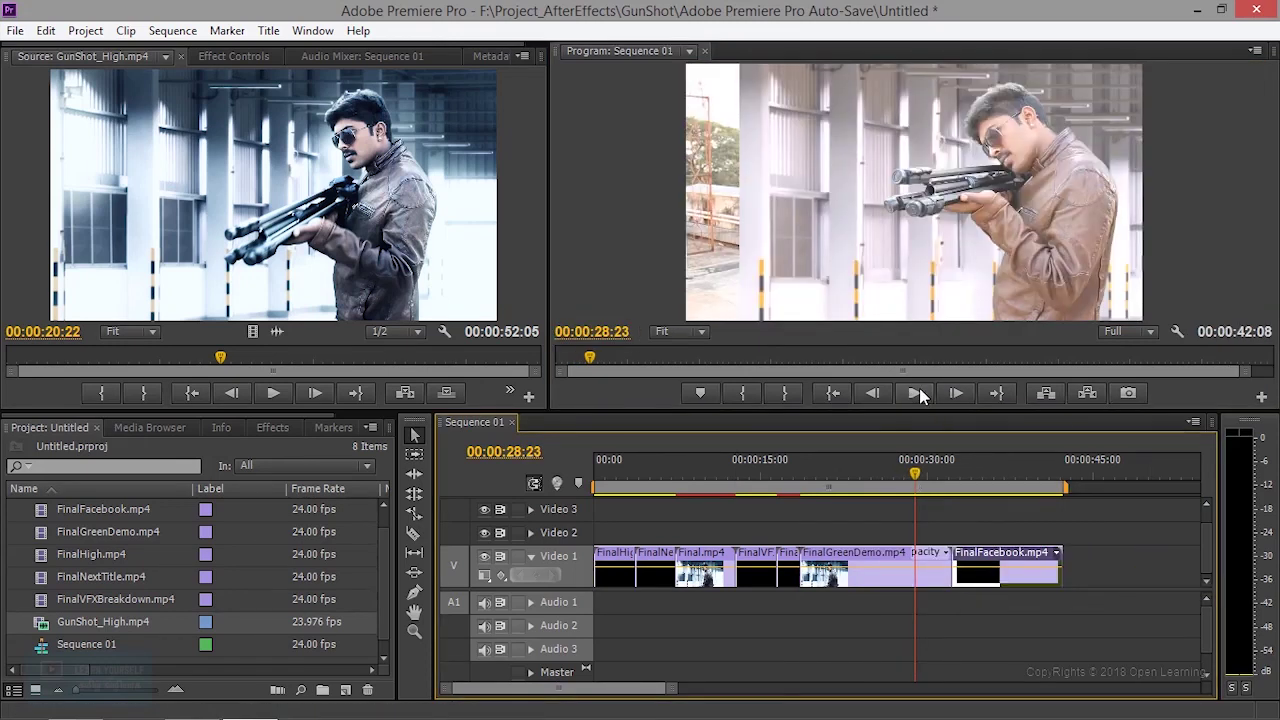
{"action": "left_click", "coordinate": [917, 393]}
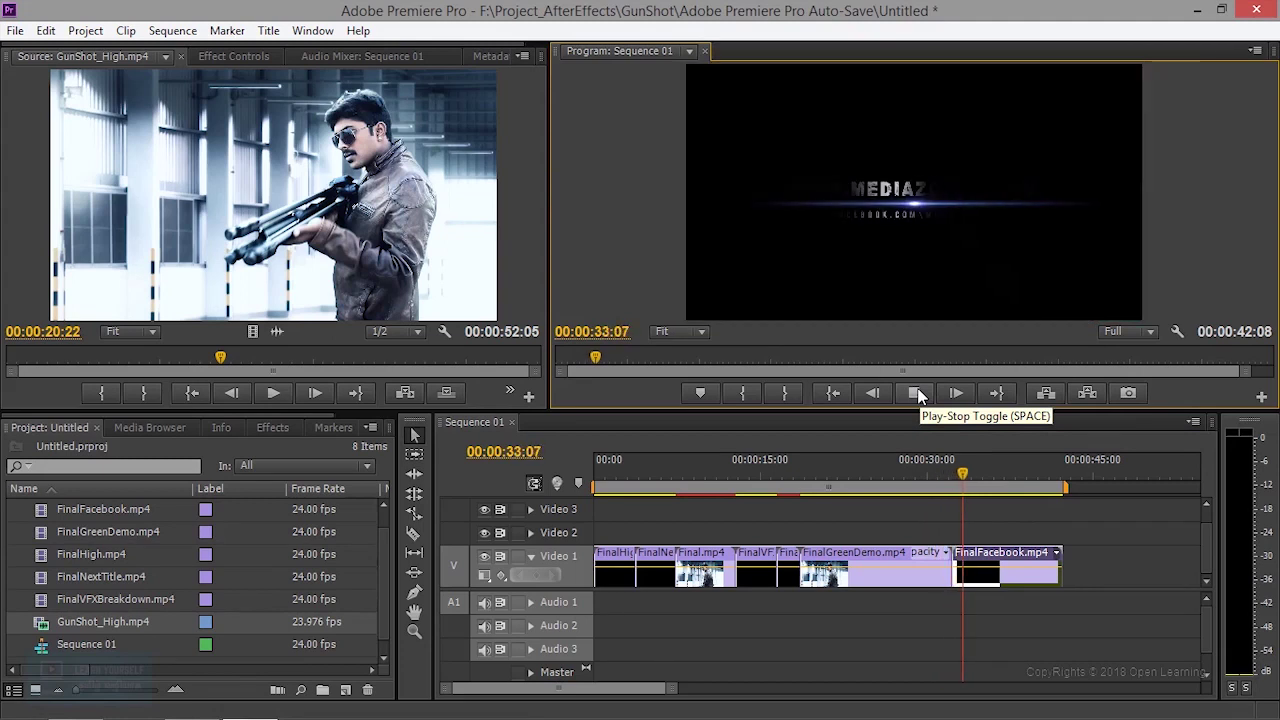
{"action": "key", "text": "grave"}
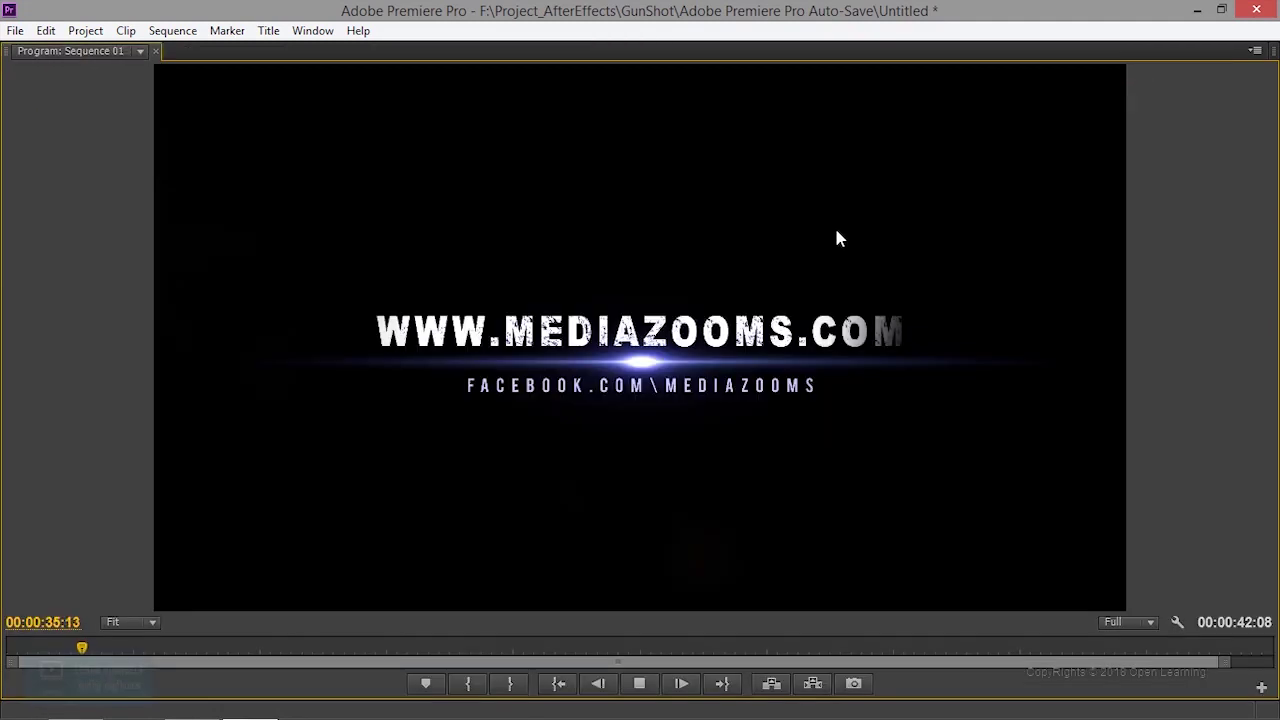
Step: Play Sequence 01 maximized from the start, then restore the full layout with Effects showing
{"action": "key", "text": "Home"}
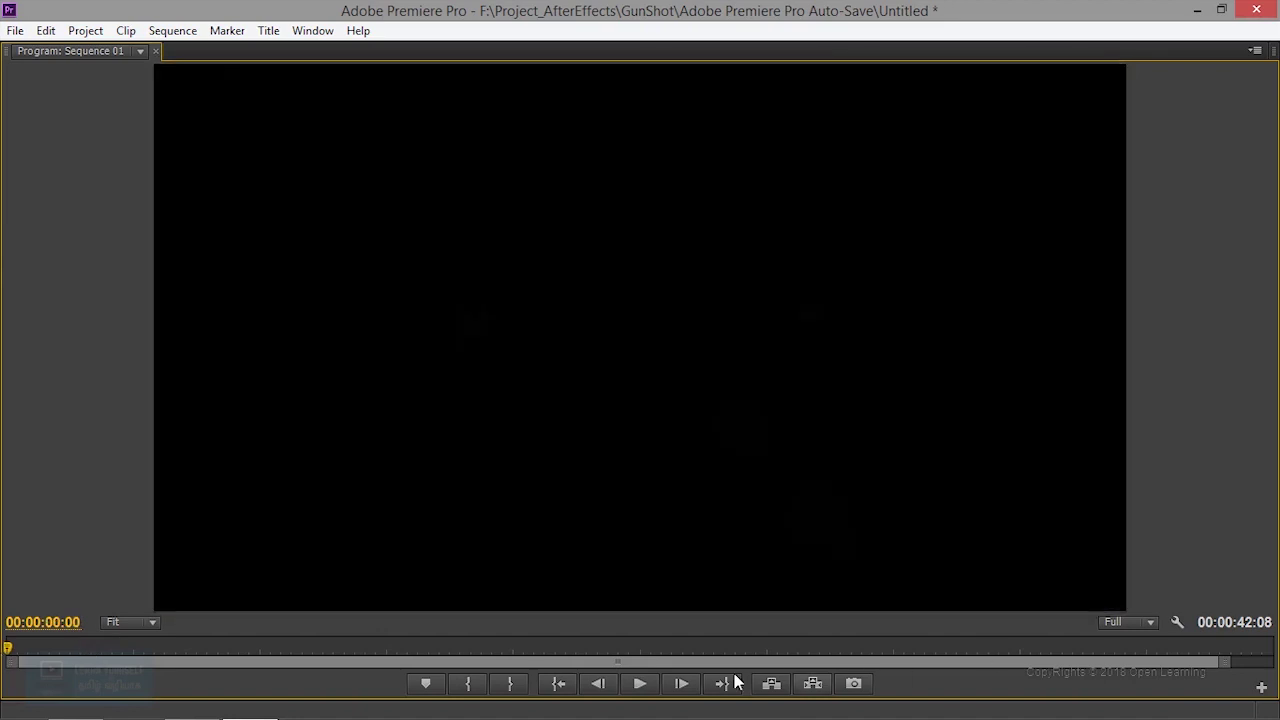
{"action": "left_click", "coordinate": [641, 686]}
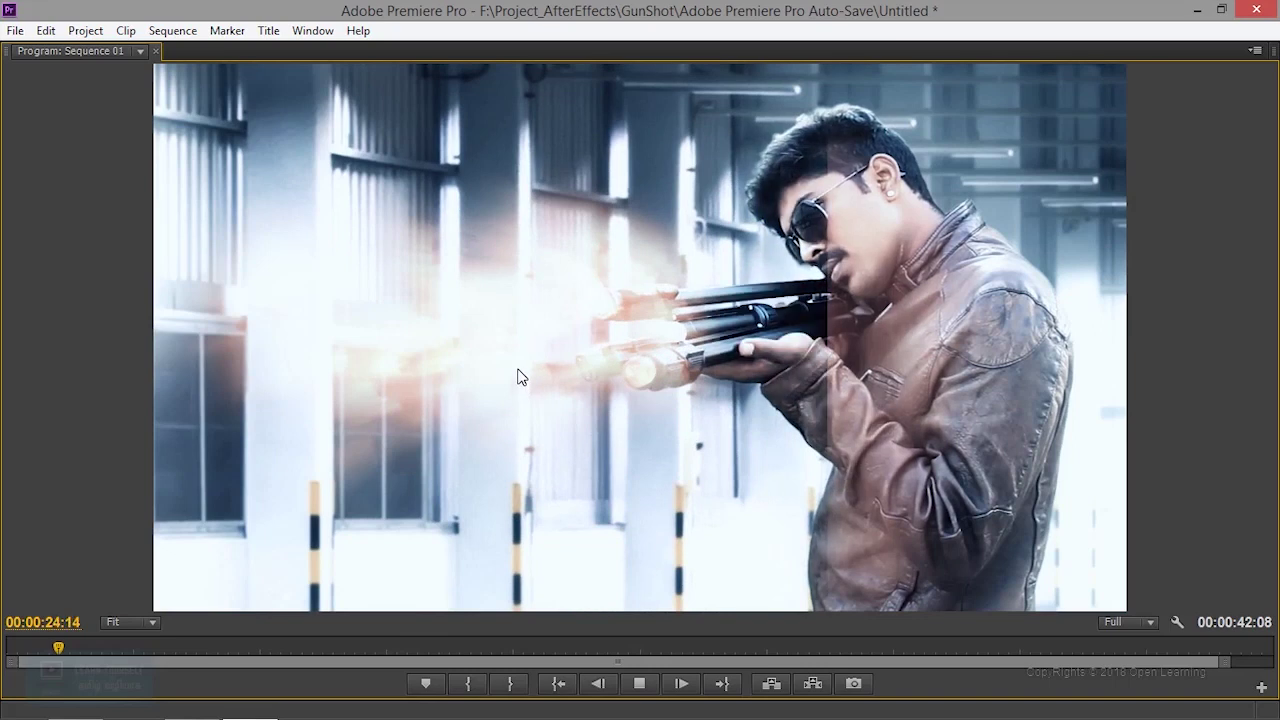
{"action": "key", "text": "grave"}
{"action": "left_click_drag", "start_coordinate": [800, 462], "coordinate": [736, 462]}
{"action": "left_click", "coordinate": [272, 427]}
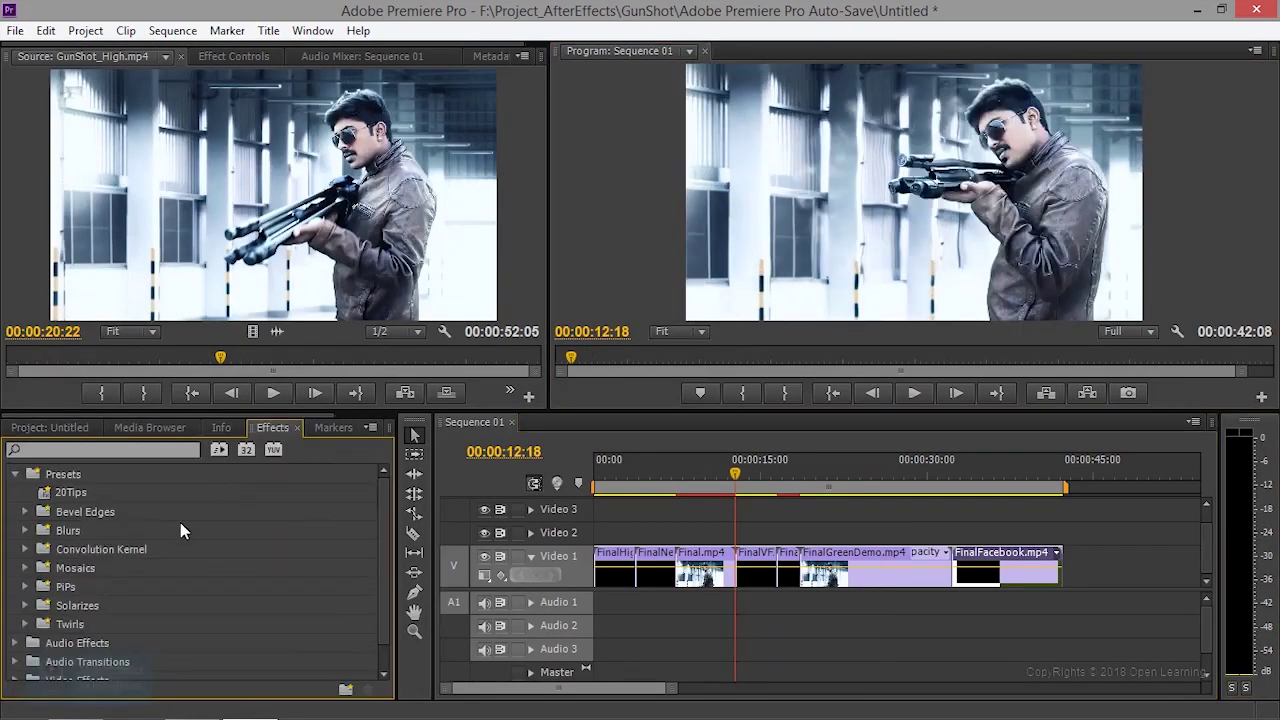
Step: Drop Cross Dissolve from Video Transitions > Dissolve onto the FinalHigh/FinalNextTitle cut and preview it
{"action": "scroll", "coordinate": [106, 592], "scroll_direction": "down", "scroll_amount": 1}
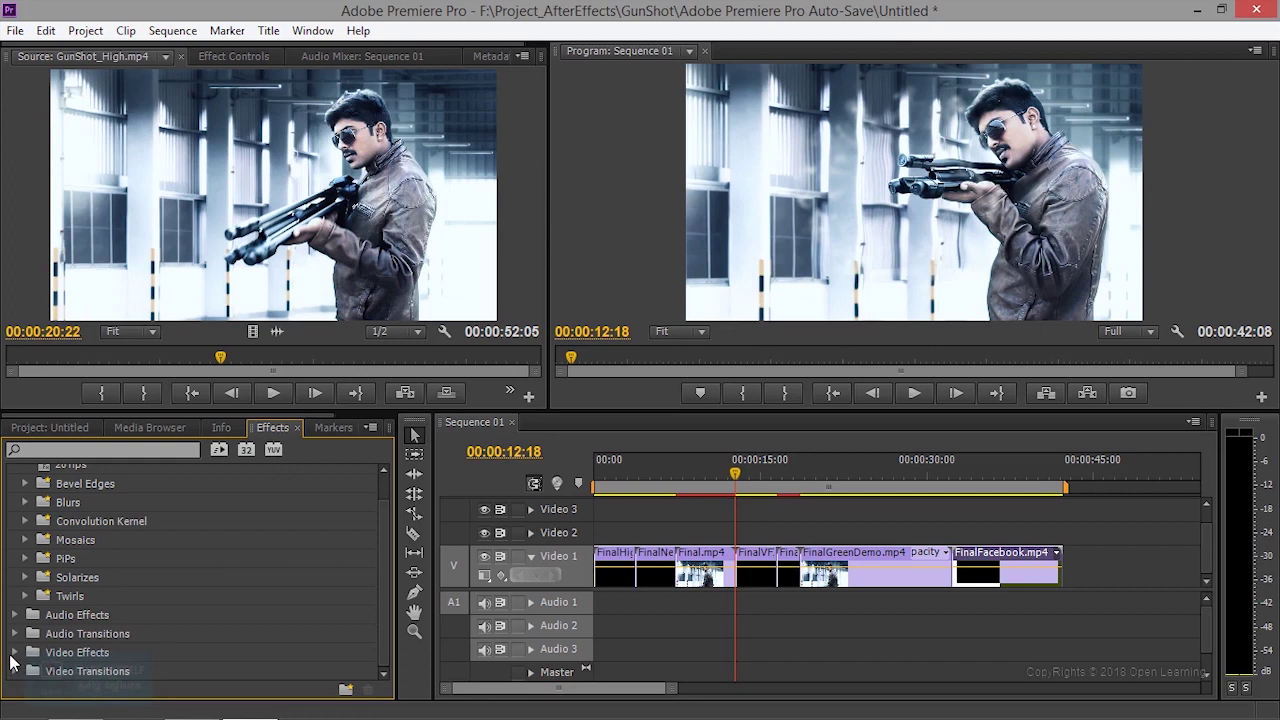
{"action": "left_click", "coordinate": [14, 652]}
{"action": "scroll", "coordinate": [54, 653], "scroll_direction": "down", "scroll_amount": 4}
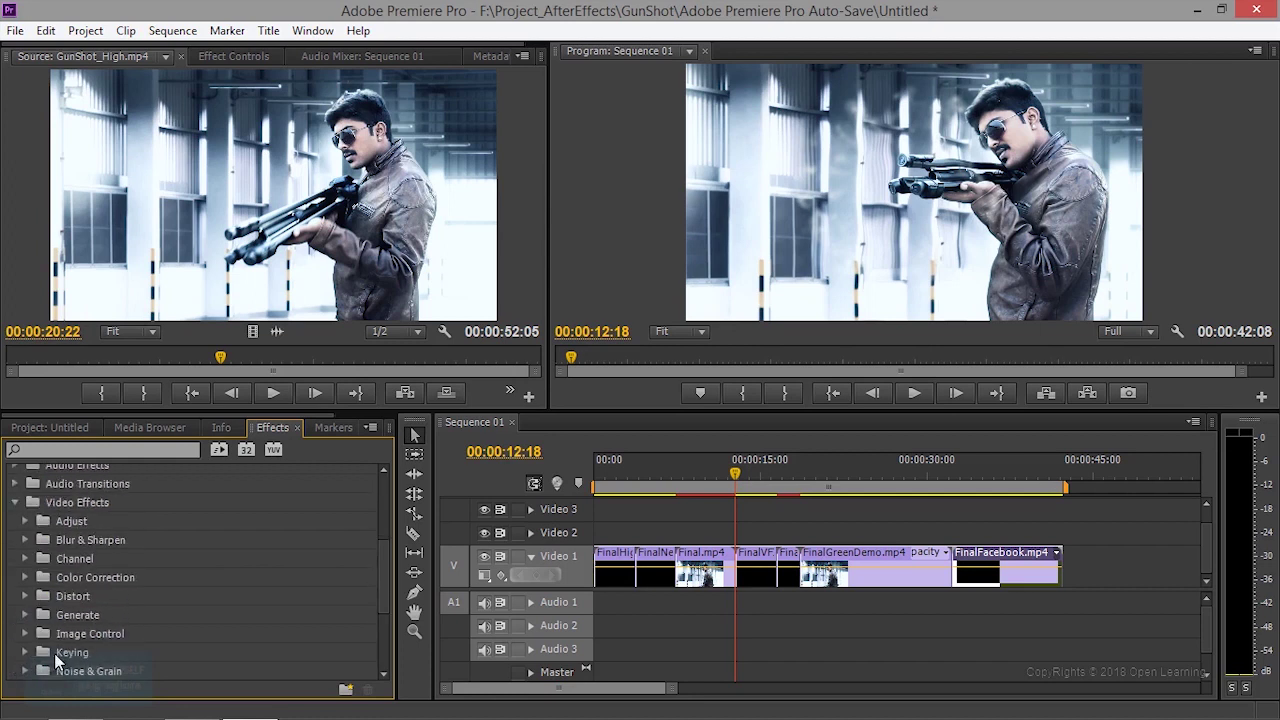
{"action": "scroll", "coordinate": [52, 643], "scroll_direction": "down", "scroll_amount": 3}
{"action": "scroll", "coordinate": [42, 668], "scroll_direction": "down", "scroll_amount": 2}
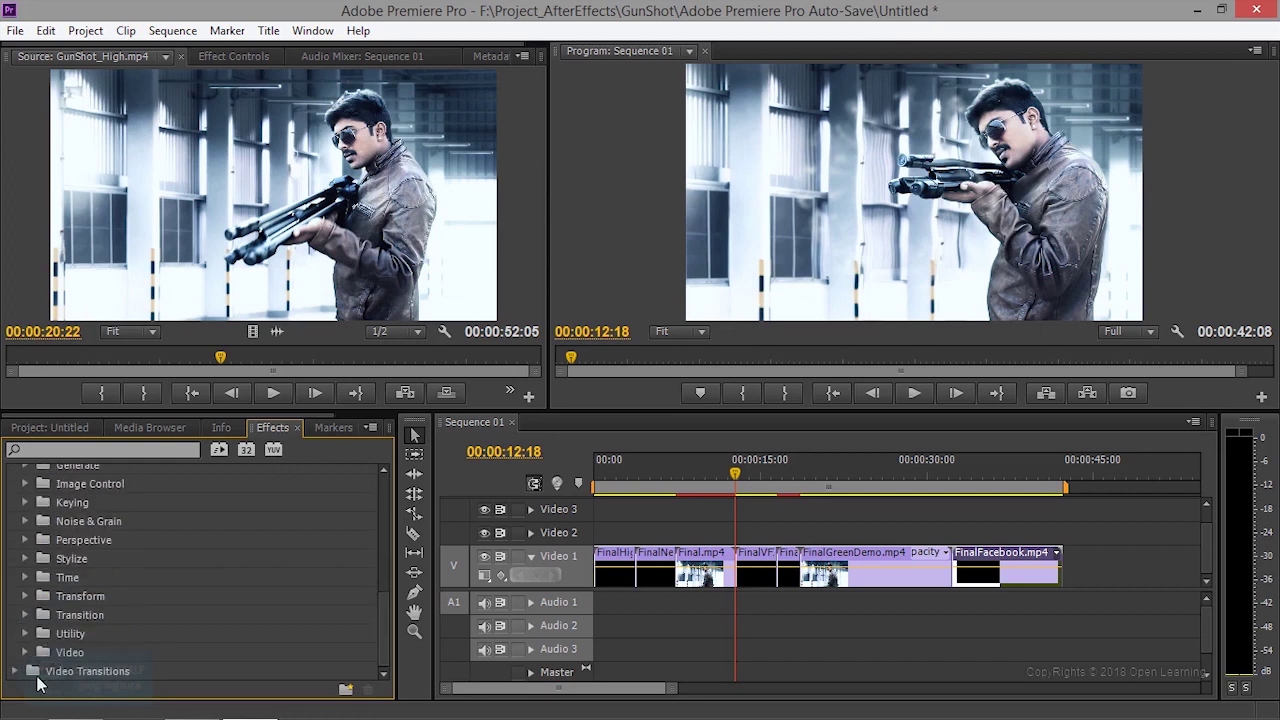
{"action": "scroll", "coordinate": [105, 668], "scroll_direction": "down", "scroll_amount": 3}
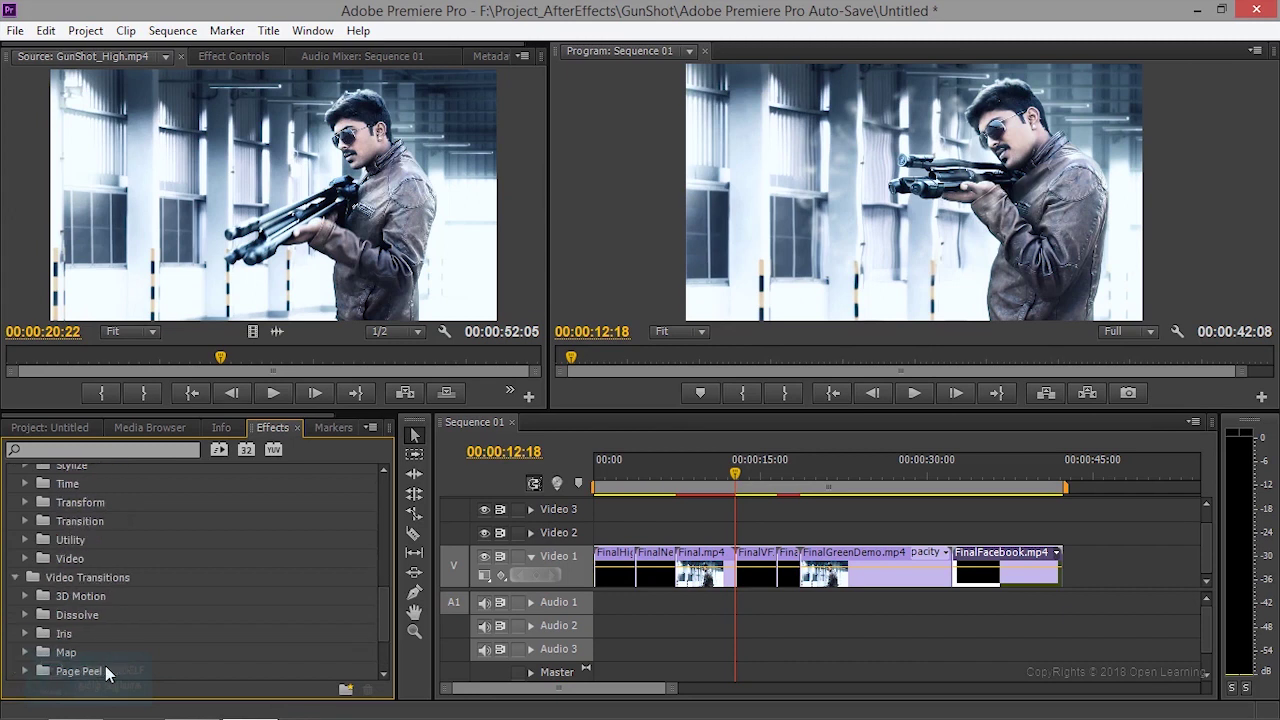
{"action": "left_click", "coordinate": [26, 615]}
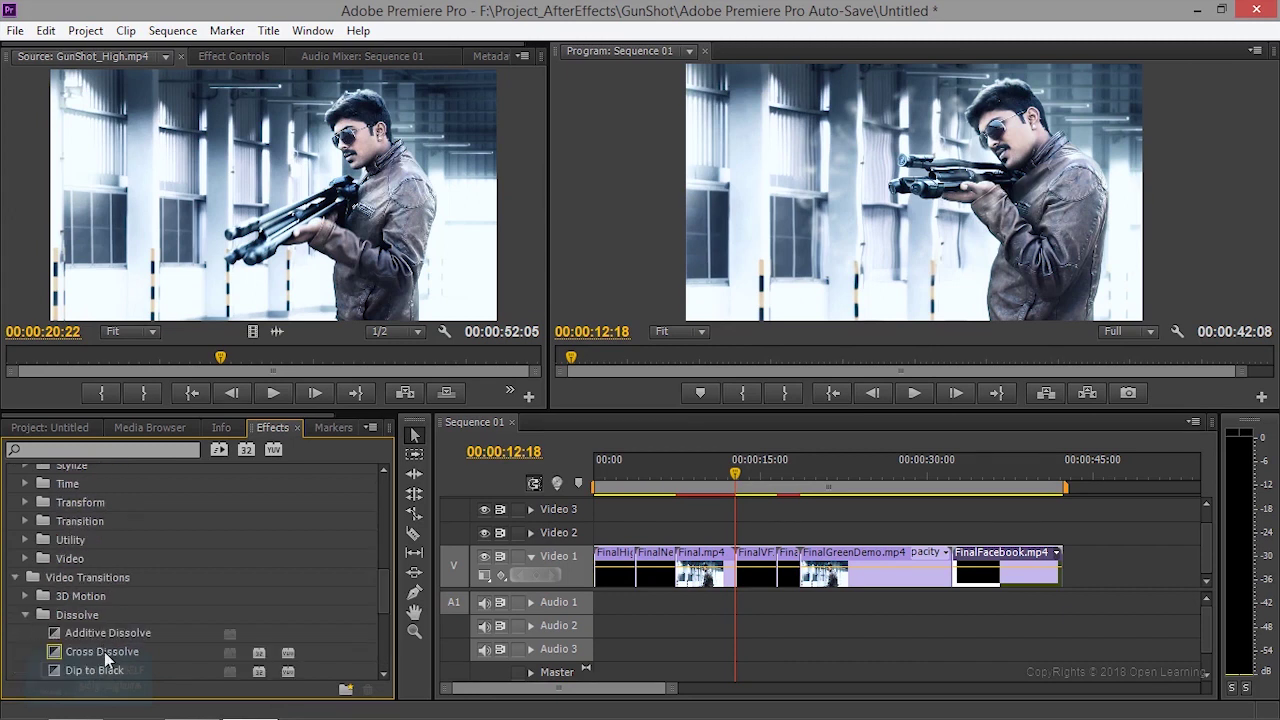
{"action": "mouse_move", "coordinate": [104, 651]}
{"action": "left_mouse_down"}
{"action": "mouse_move", "coordinate": [613, 596]}
{"action": "mouse_move", "coordinate": [642, 556]}
{"action": "left_mouse_up"}
{"action": "left_click", "coordinate": [617, 476]}
{"action": "left_click", "coordinate": [914, 393]}
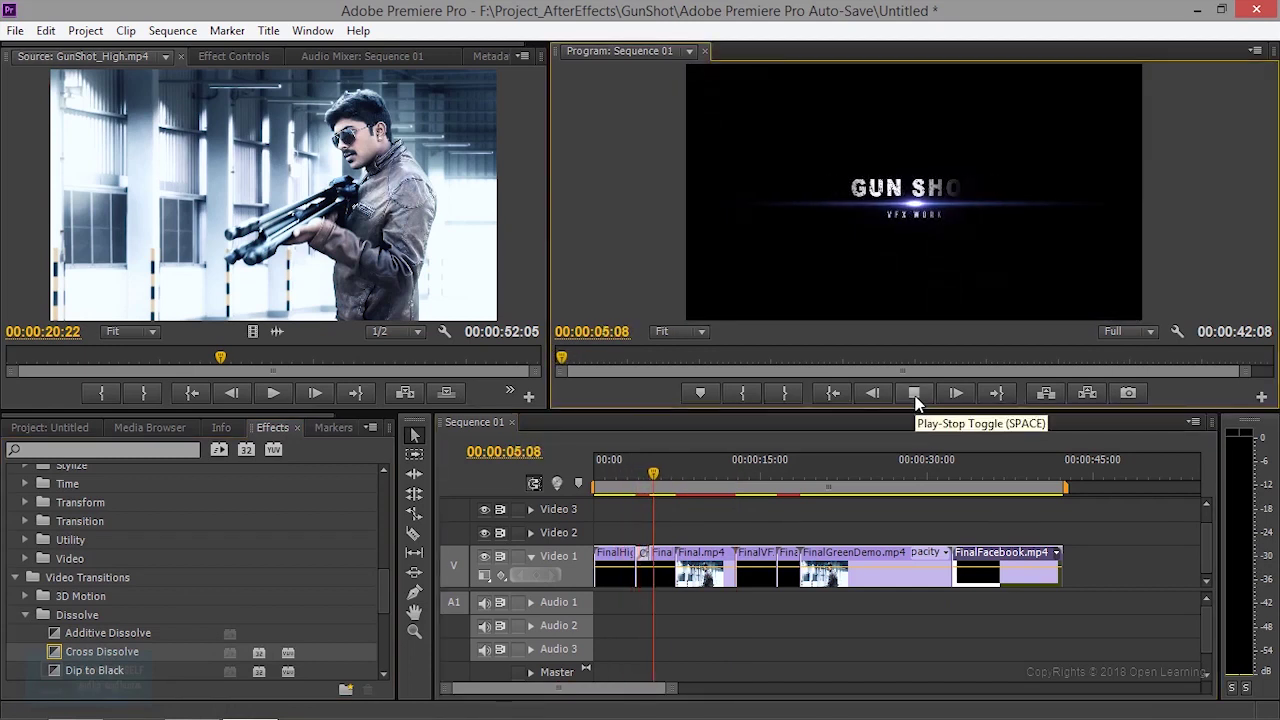
{"action": "left_click", "coordinate": [914, 395]}
Step: Shorten the Cross Dissolve, replay it several times, then restore it with Edit > Redo
{"action": "left_click_drag", "start_coordinate": [672, 690], "coordinate": [621, 702]}
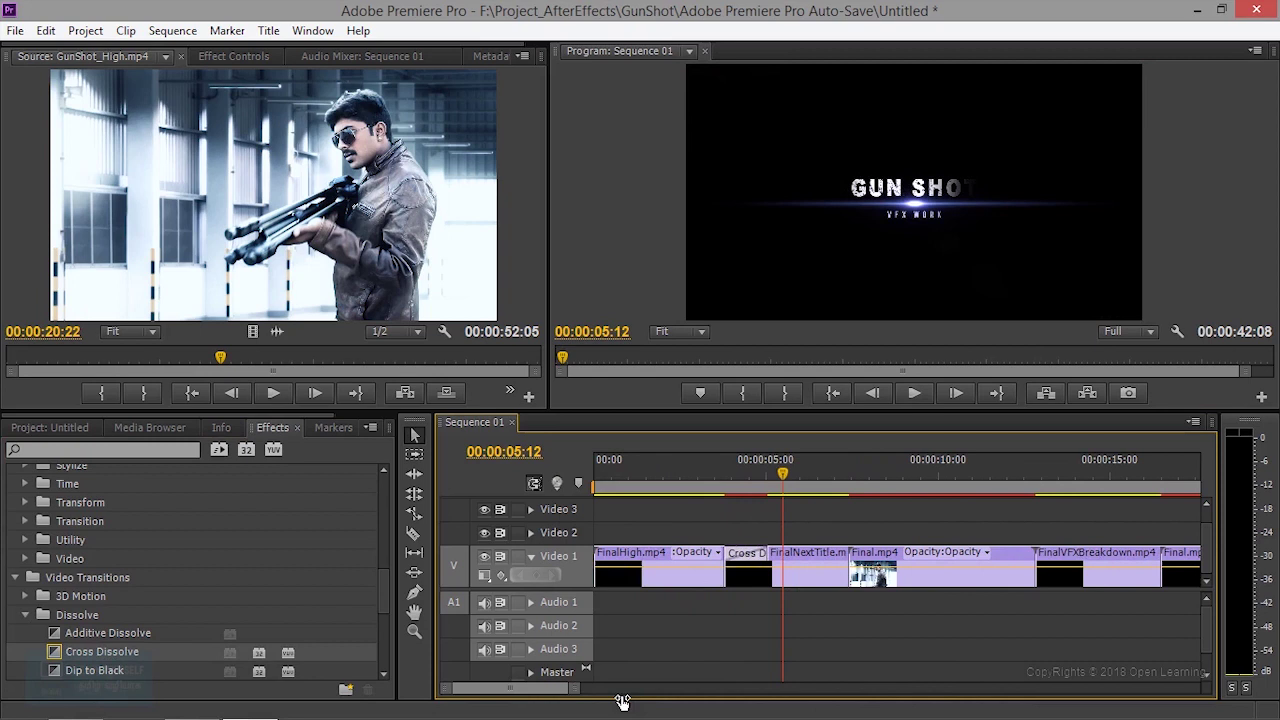
{"action": "left_click_drag", "start_coordinate": [768, 598], "coordinate": [736, 572]}
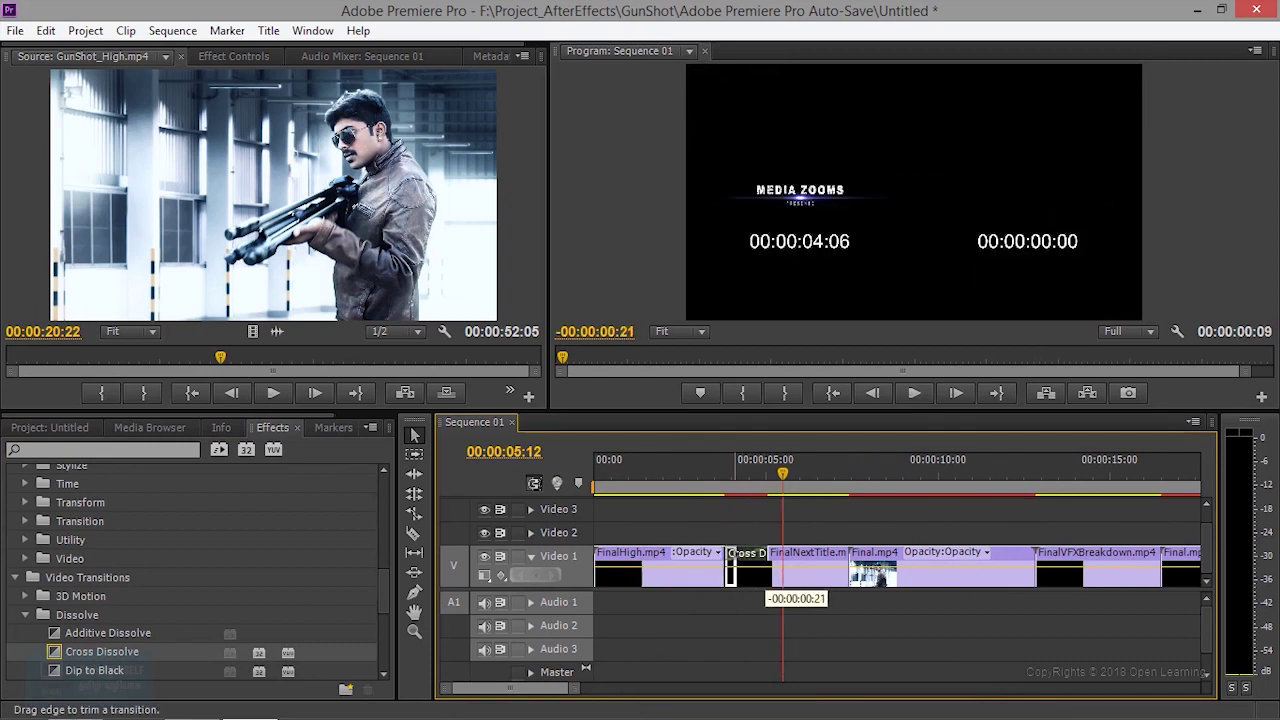
{"action": "left_click", "coordinate": [912, 393]}
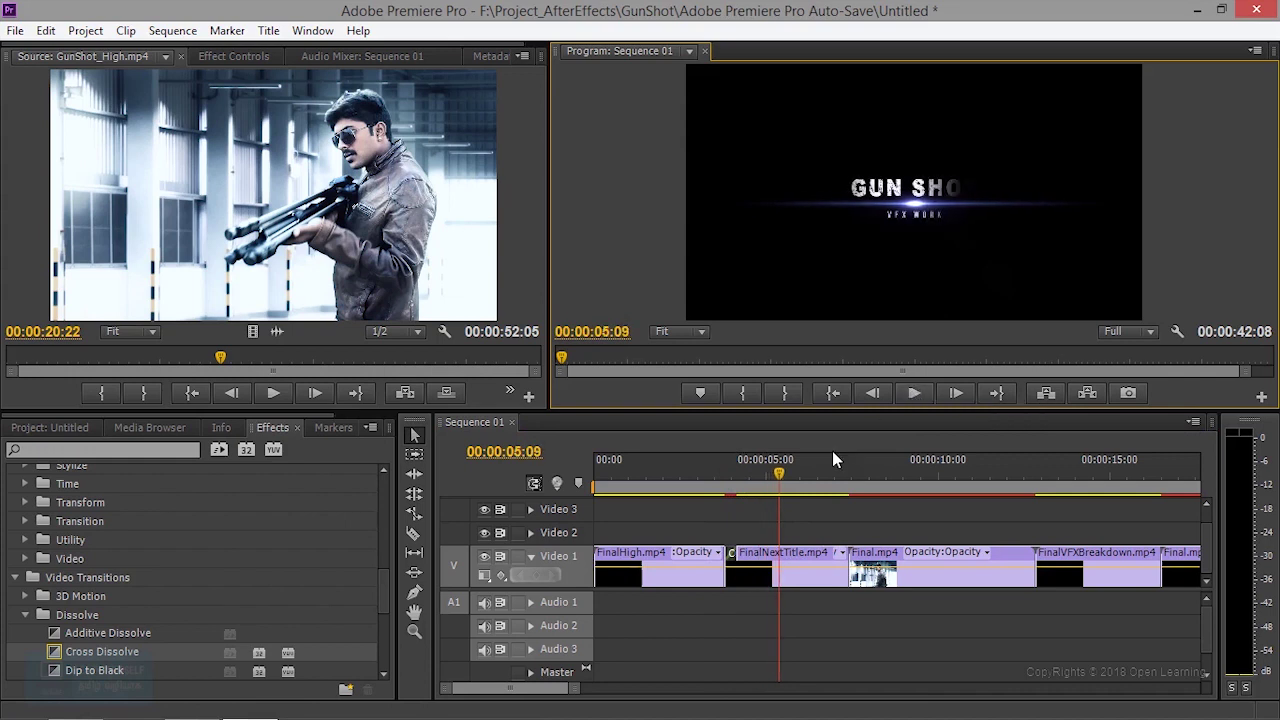
{"action": "left_click", "coordinate": [715, 474]}
{"action": "left_click", "coordinate": [913, 393]}
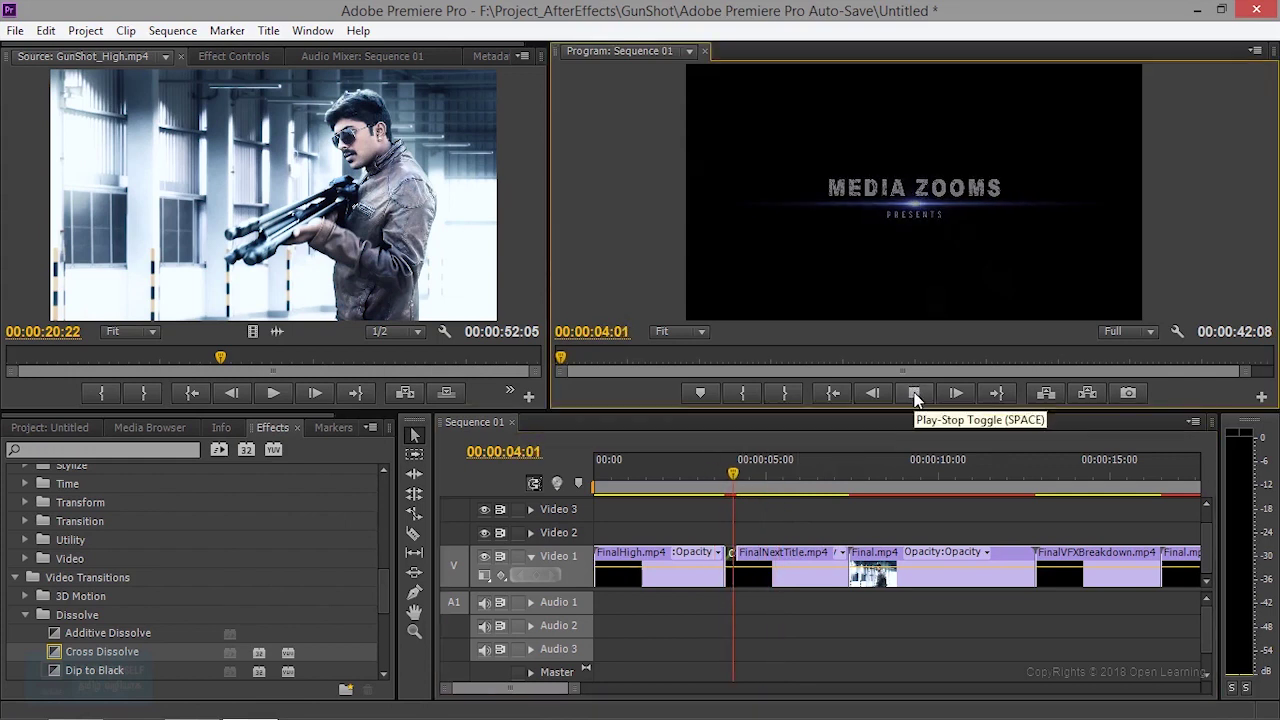
{"action": "left_click", "coordinate": [913, 393]}
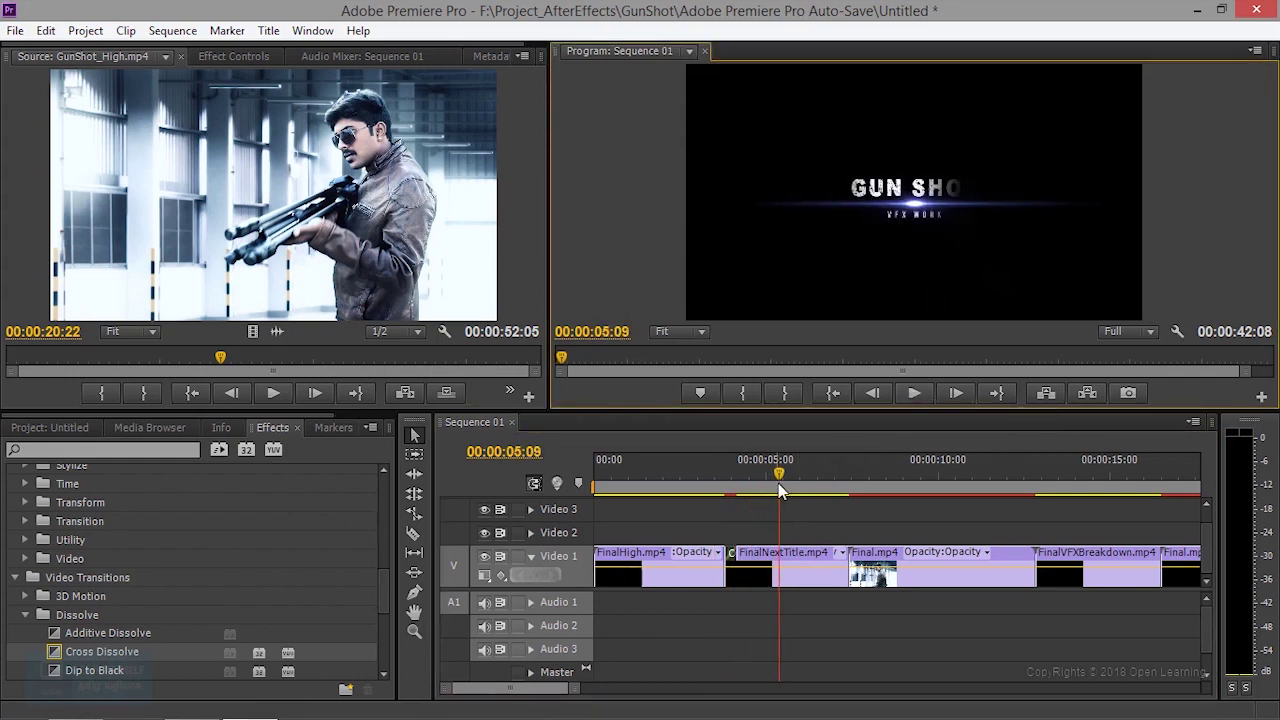
{"action": "left_click", "coordinate": [711, 485]}
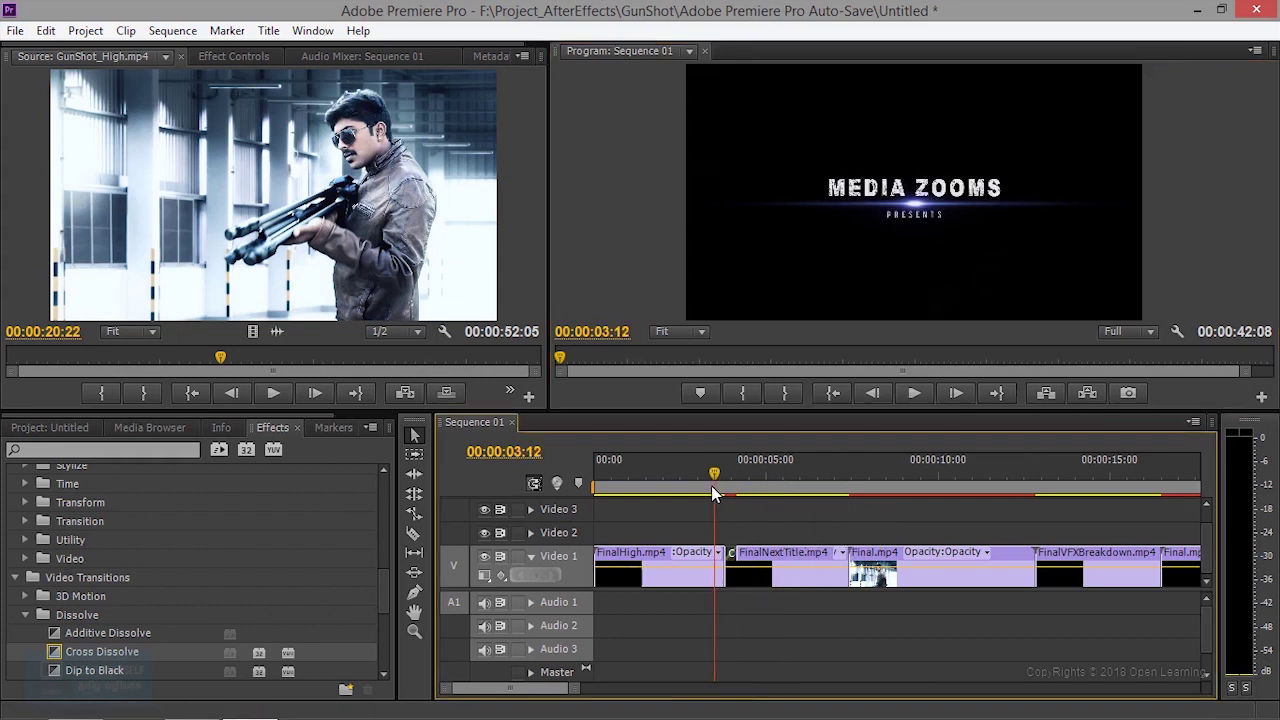
{"action": "left_click", "coordinate": [915, 393]}
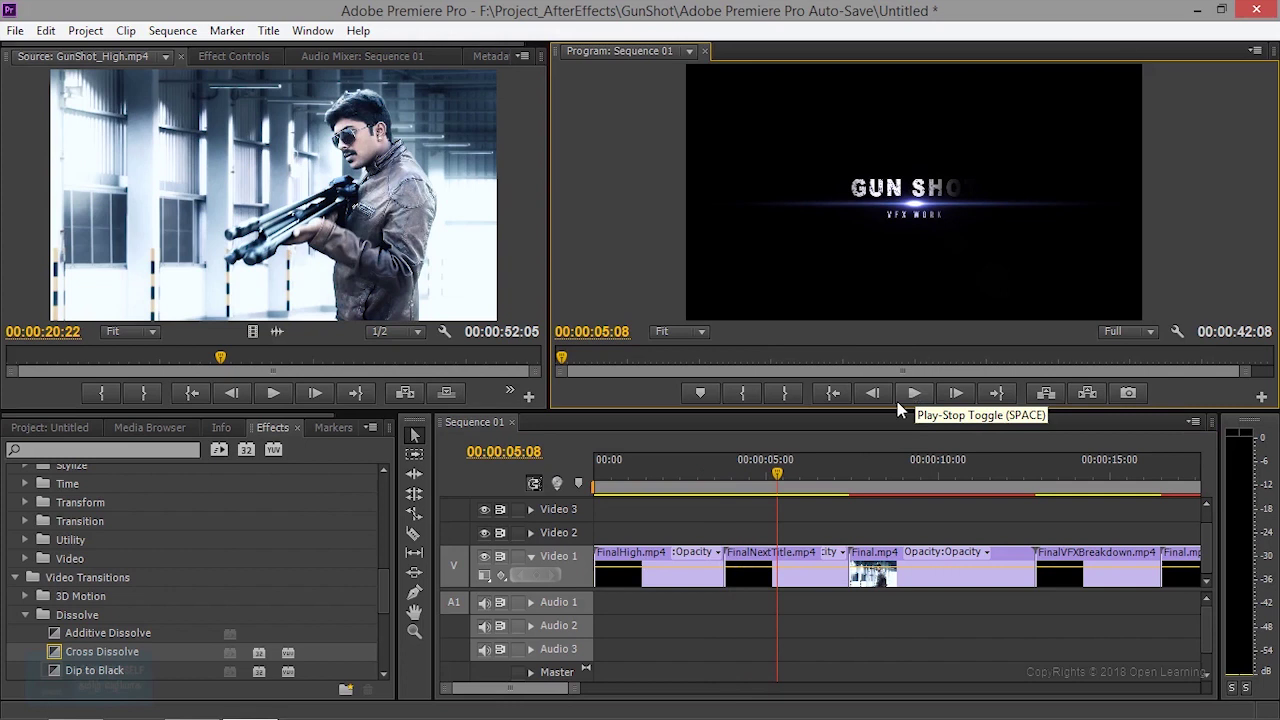
{"action": "left_click", "coordinate": [711, 492]}
{"action": "left_click", "coordinate": [914, 393]}
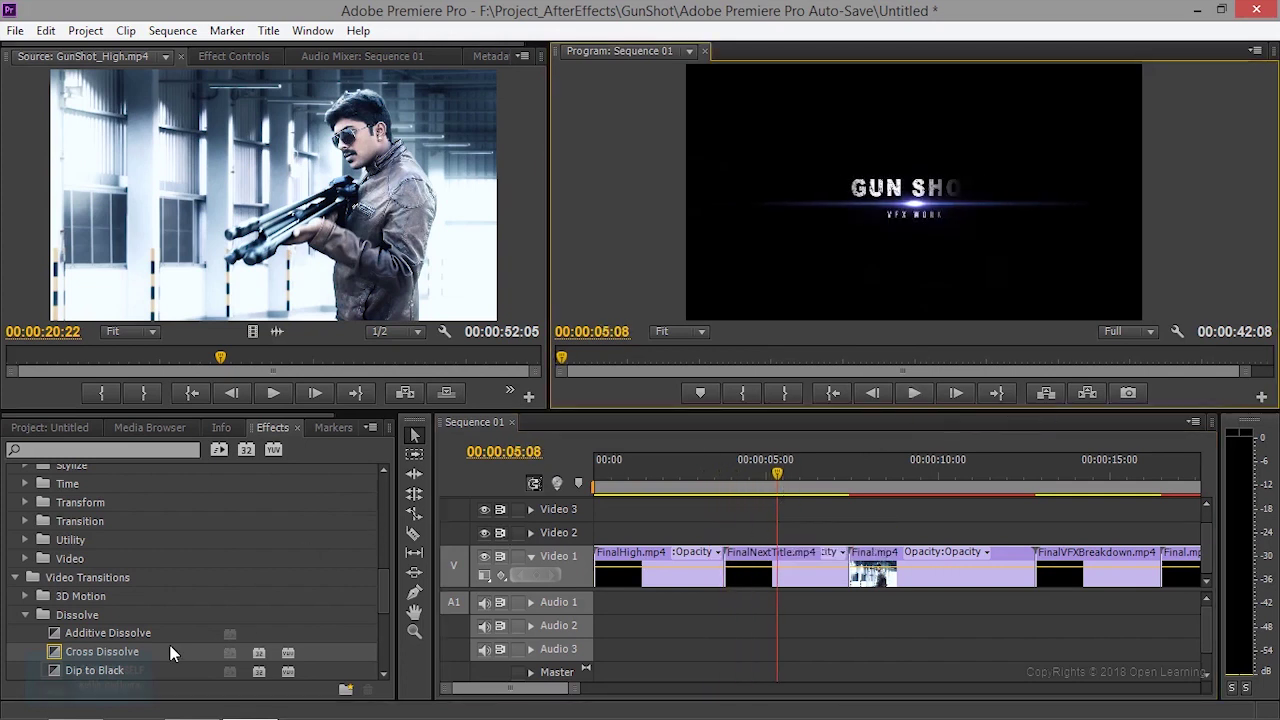
{"action": "left_click", "coordinate": [45, 30]}
{"action": "left_click", "coordinate": [70, 75]}
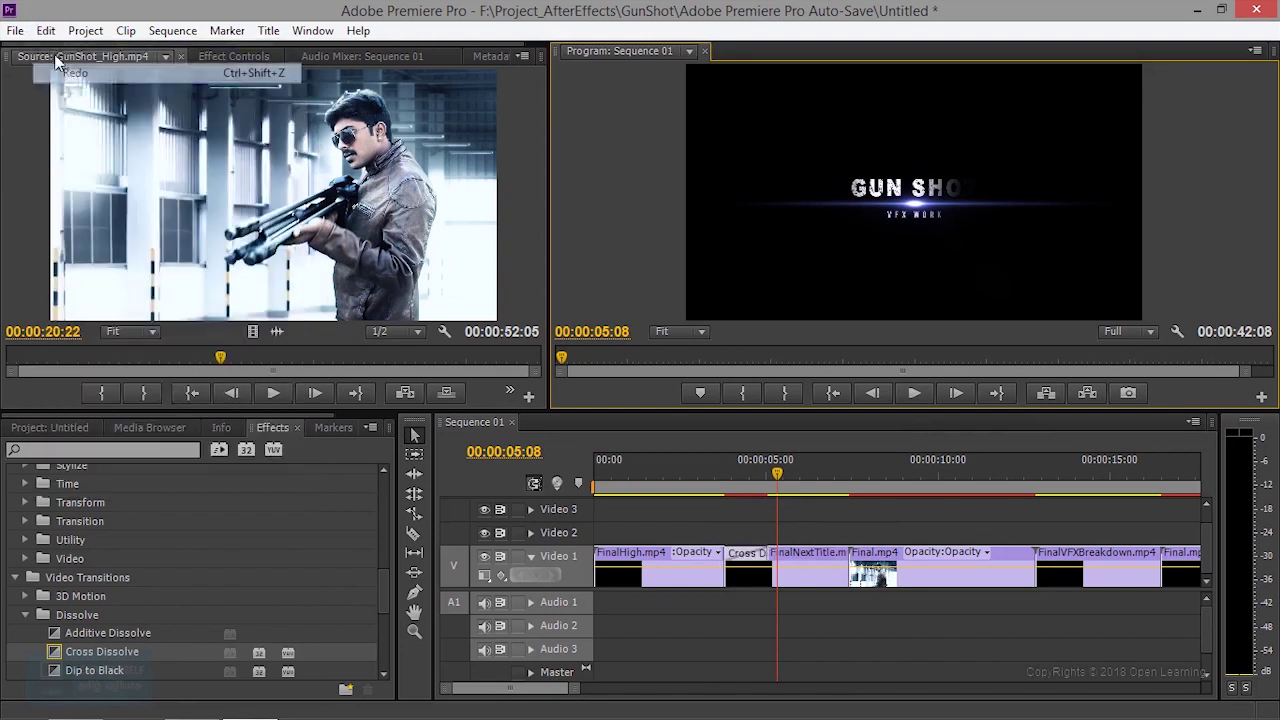
Step: Redo the shortening of the opening Cross Dissolve and play through it
{"action": "left_click", "coordinate": [44, 31]}
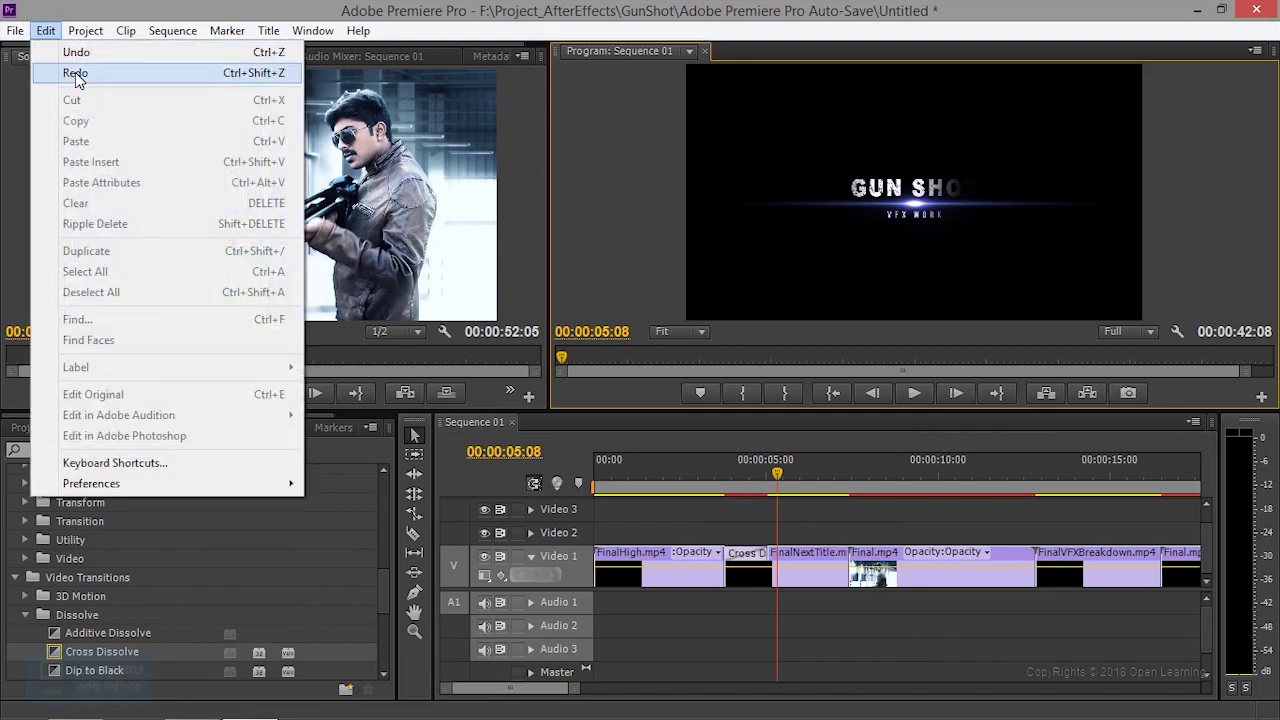
{"action": "left_click", "coordinate": [74, 74]}
{"action": "left_click", "coordinate": [713, 482]}
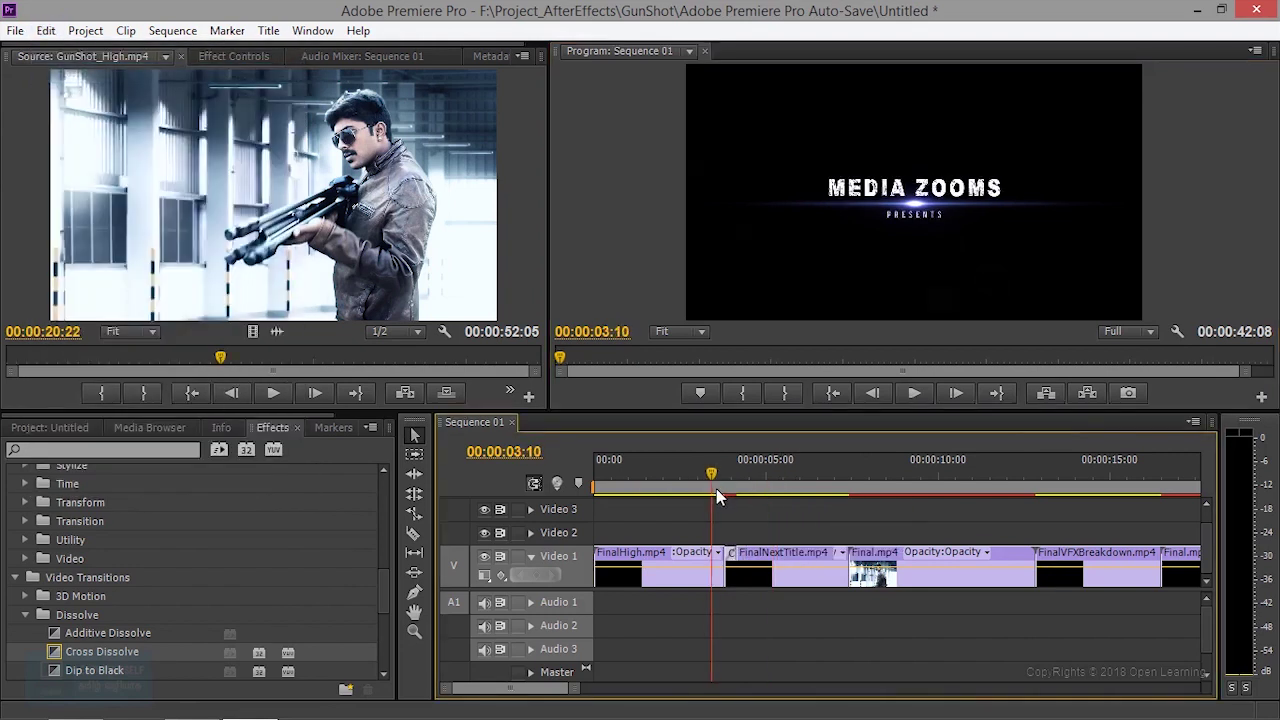
{"action": "left_click", "coordinate": [912, 394]}
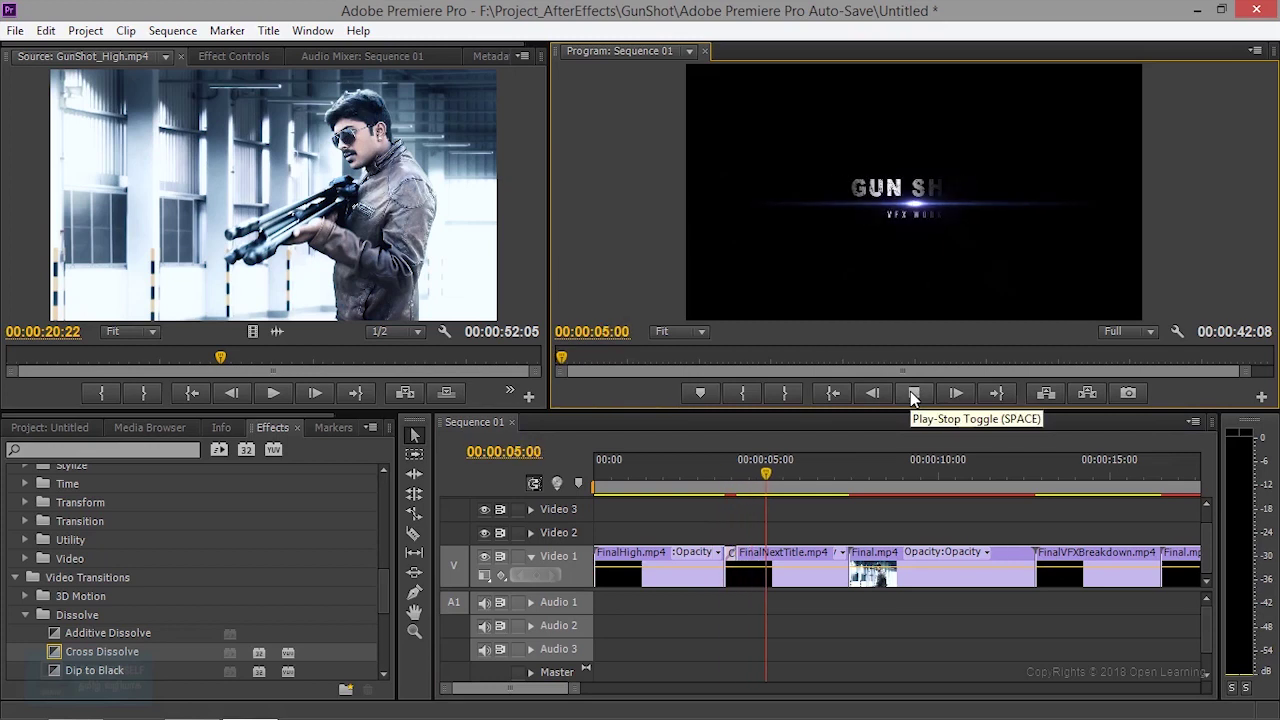
{"action": "left_click", "coordinate": [910, 393]}
Step: Add a Cross Dissolve at the FinalNextTitle/Final.mp4 cut and preview it twice
{"action": "mouse_move", "coordinate": [110, 655]}
{"action": "left_mouse_down"}
{"action": "mouse_move", "coordinate": [870, 565]}
{"action": "mouse_move", "coordinate": [860, 575]}
{"action": "left_mouse_up"}
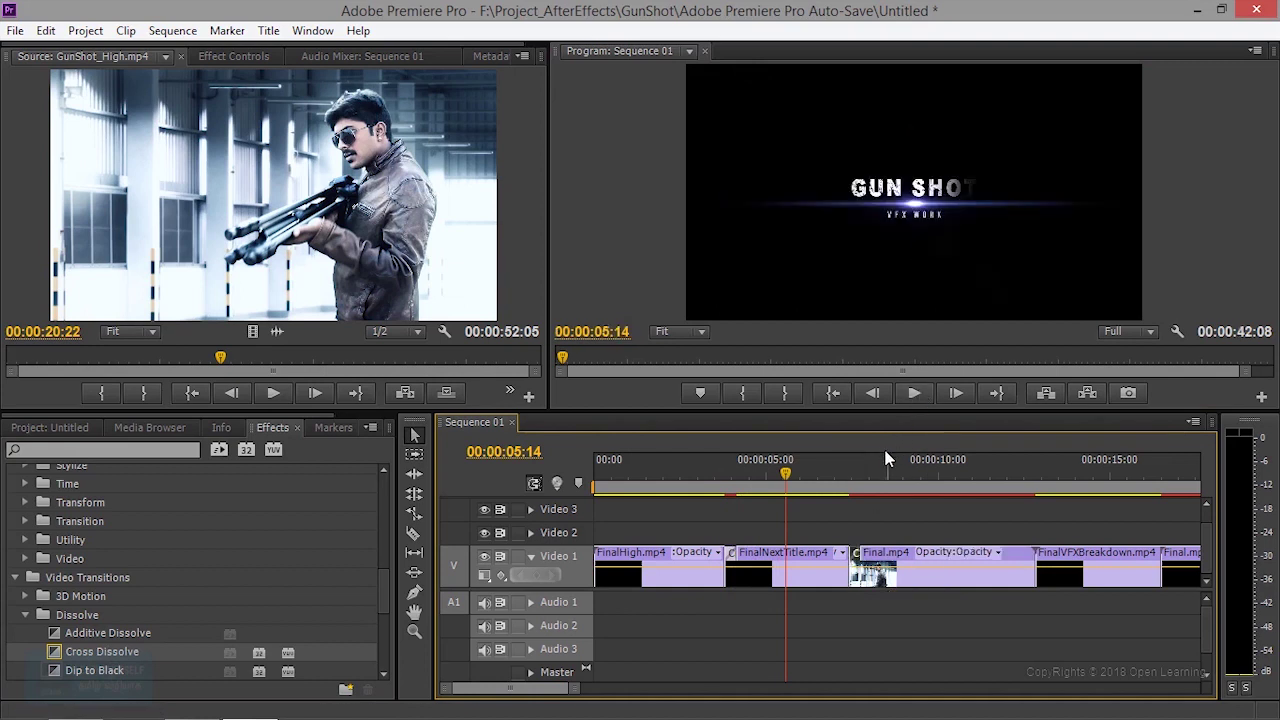
{"action": "left_click", "coordinate": [840, 468]}
{"action": "left_click", "coordinate": [910, 393]}
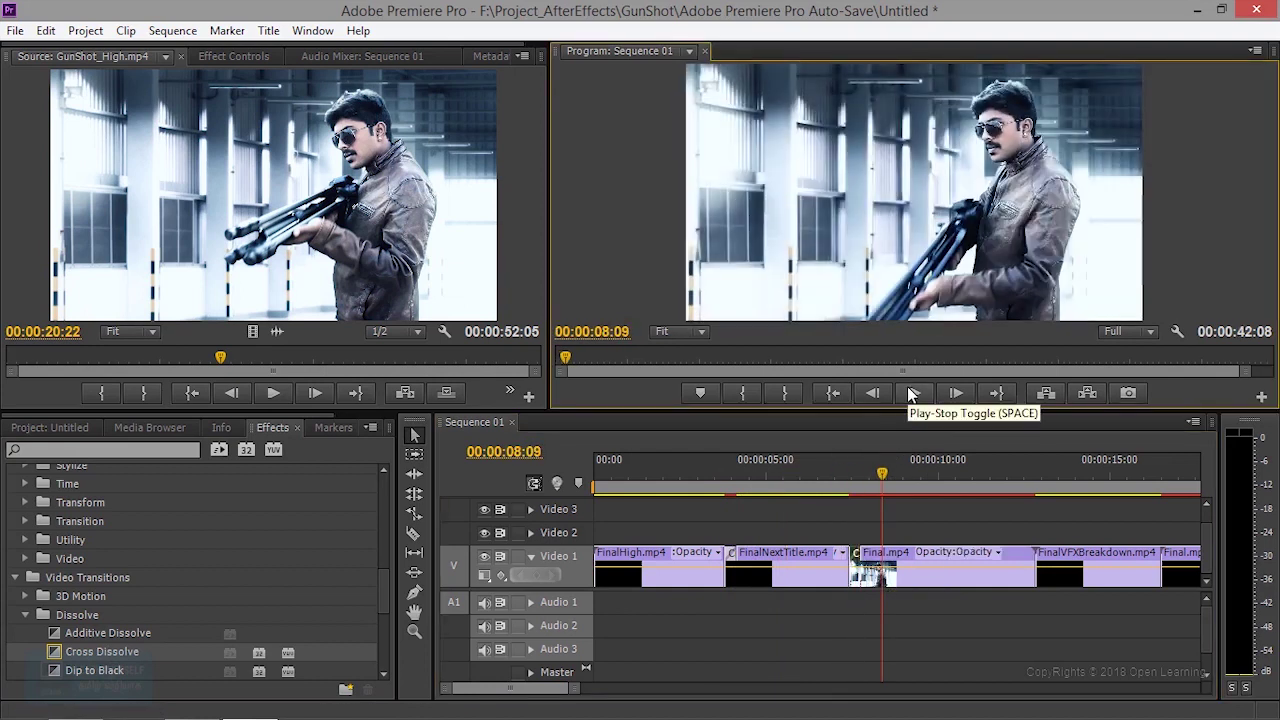
{"action": "left_click", "coordinate": [817, 485]}
{"action": "left_click", "coordinate": [913, 392]}
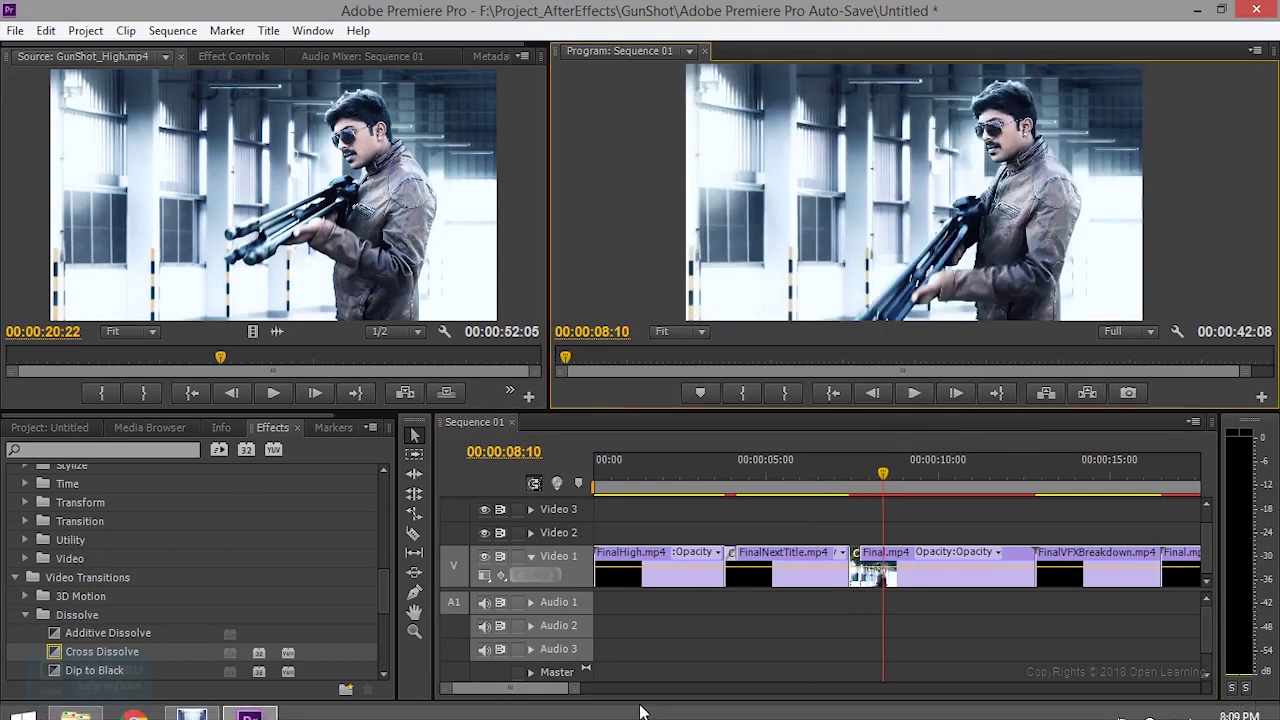
{"action": "left_click_drag", "start_coordinate": [571, 692], "coordinate": [563, 694]}
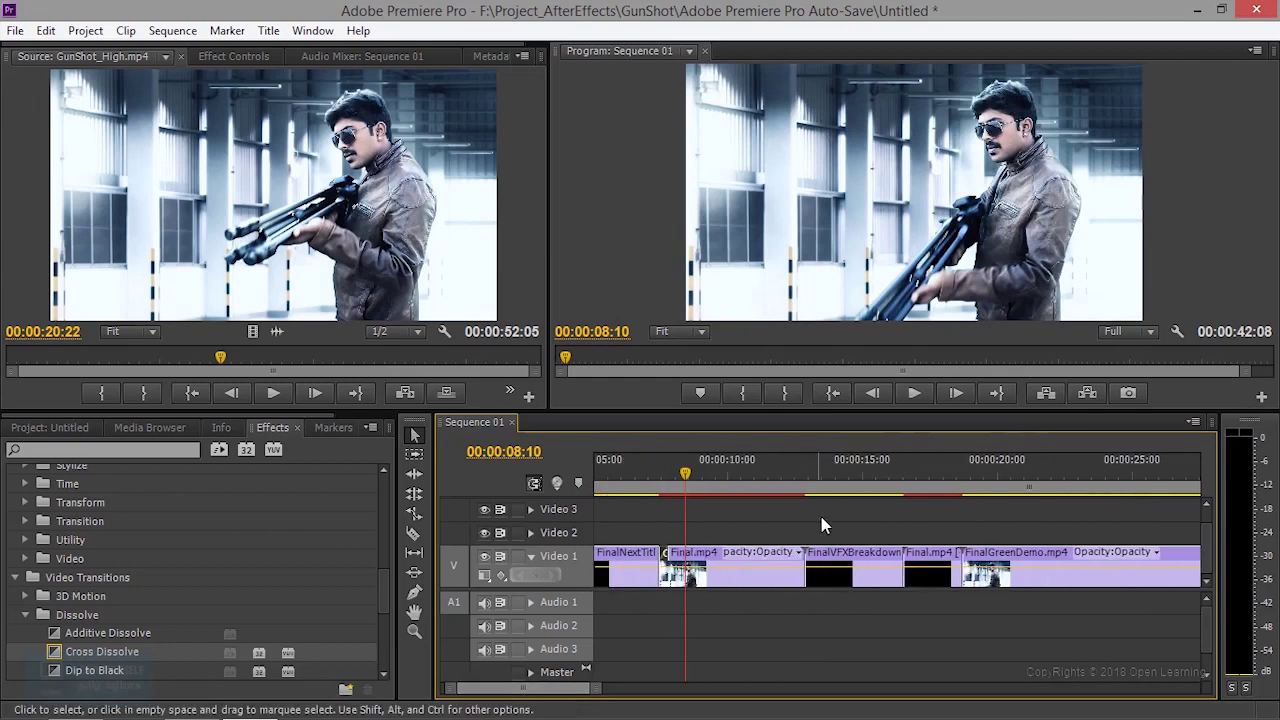
Step: Apply a trimmed Dip to Black at the 00:00:12:15 FinalVFXBreakdown cut via 'dip' search, accepting the warning
{"action": "mouse_move", "coordinate": [790, 483]}
{"action": "left_mouse_down"}
{"action": "mouse_move", "coordinate": [810, 482]}
{"action": "mouse_move", "coordinate": [798, 478]}
{"action": "left_mouse_up"}
{"action": "left_click", "coordinate": [14, 449]}
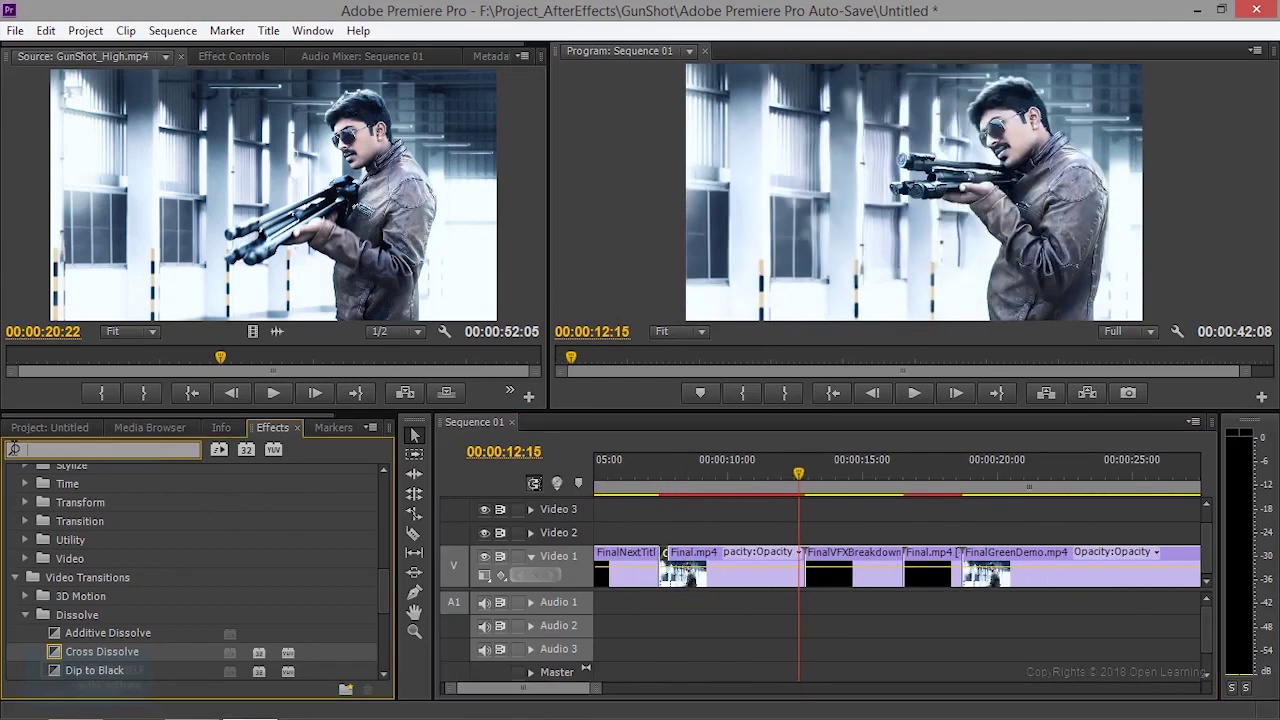
{"action": "type", "text": "dip"}
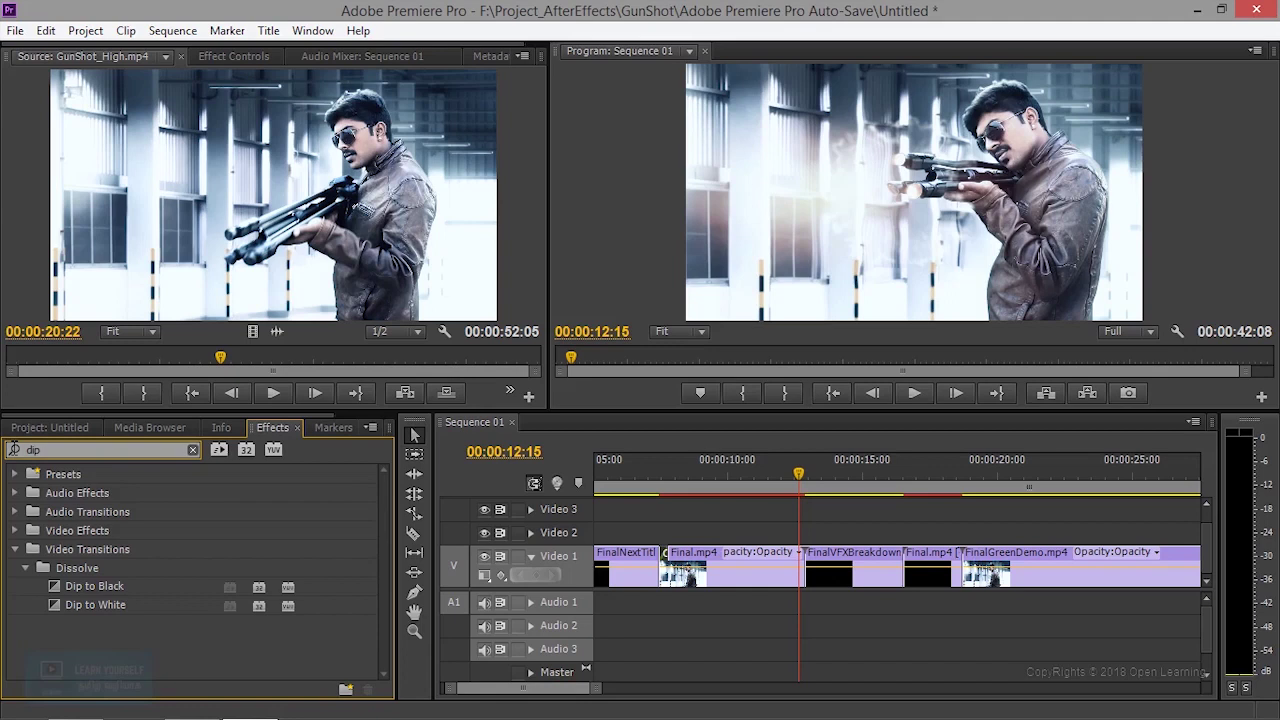
{"action": "left_click_drag", "start_coordinate": [71, 591], "coordinate": [610, 578]}
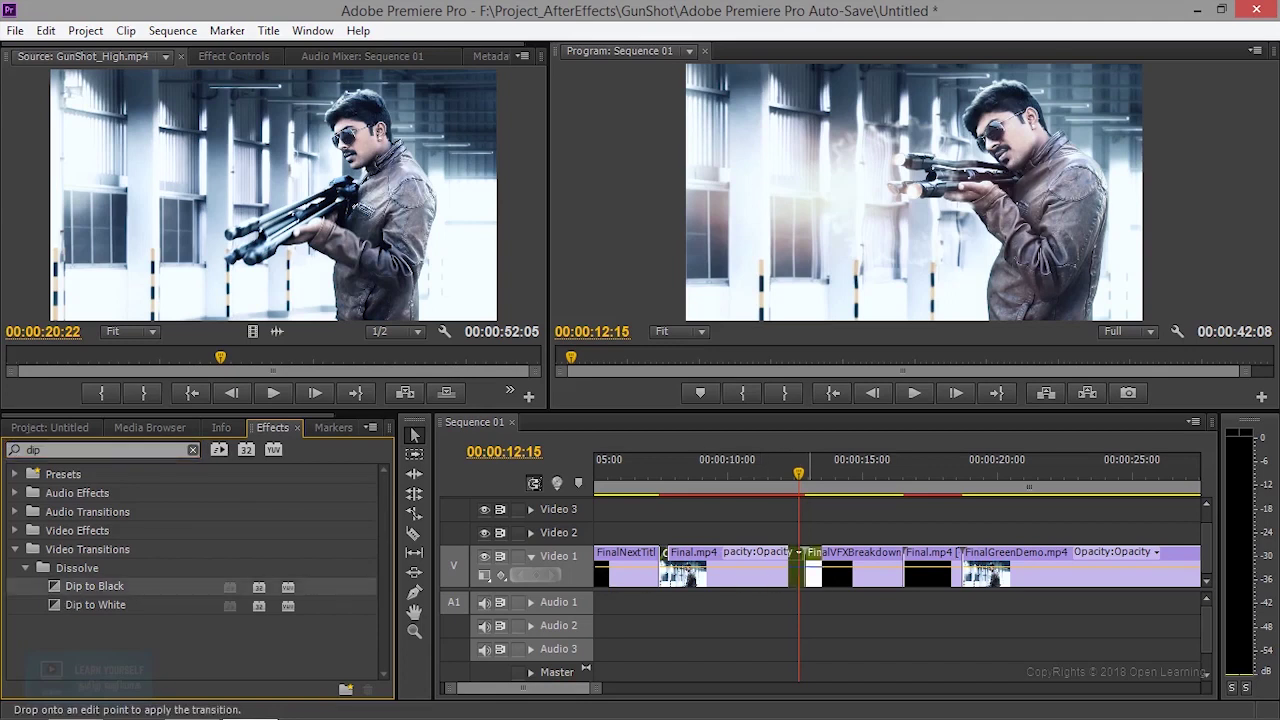
{"action": "left_click_drag", "start_coordinate": [800, 570], "coordinate": [802, 566]}
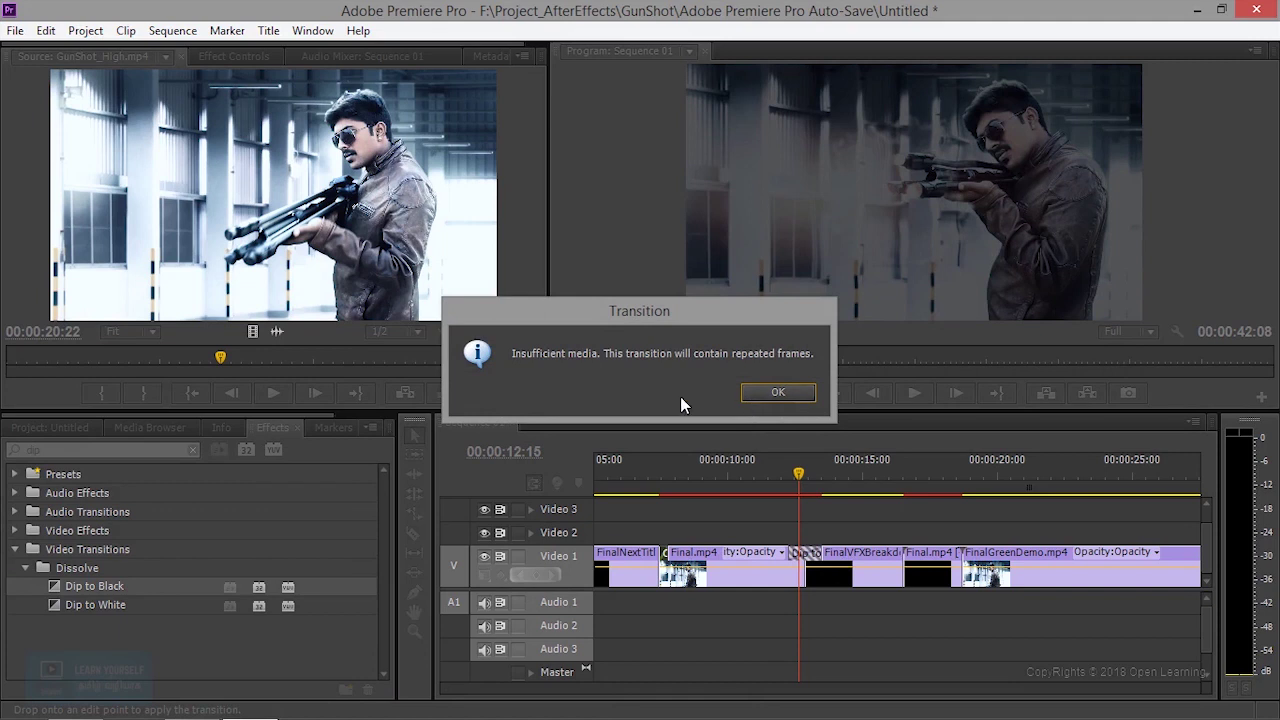
{"action": "left_click", "coordinate": [777, 393]}
{"action": "mouse_move", "coordinate": [792, 562]}
{"action": "left_mouse_down"}
{"action": "mouse_move", "coordinate": [826, 562]}
{"action": "mouse_move", "coordinate": [798, 560]}
{"action": "left_mouse_up"}
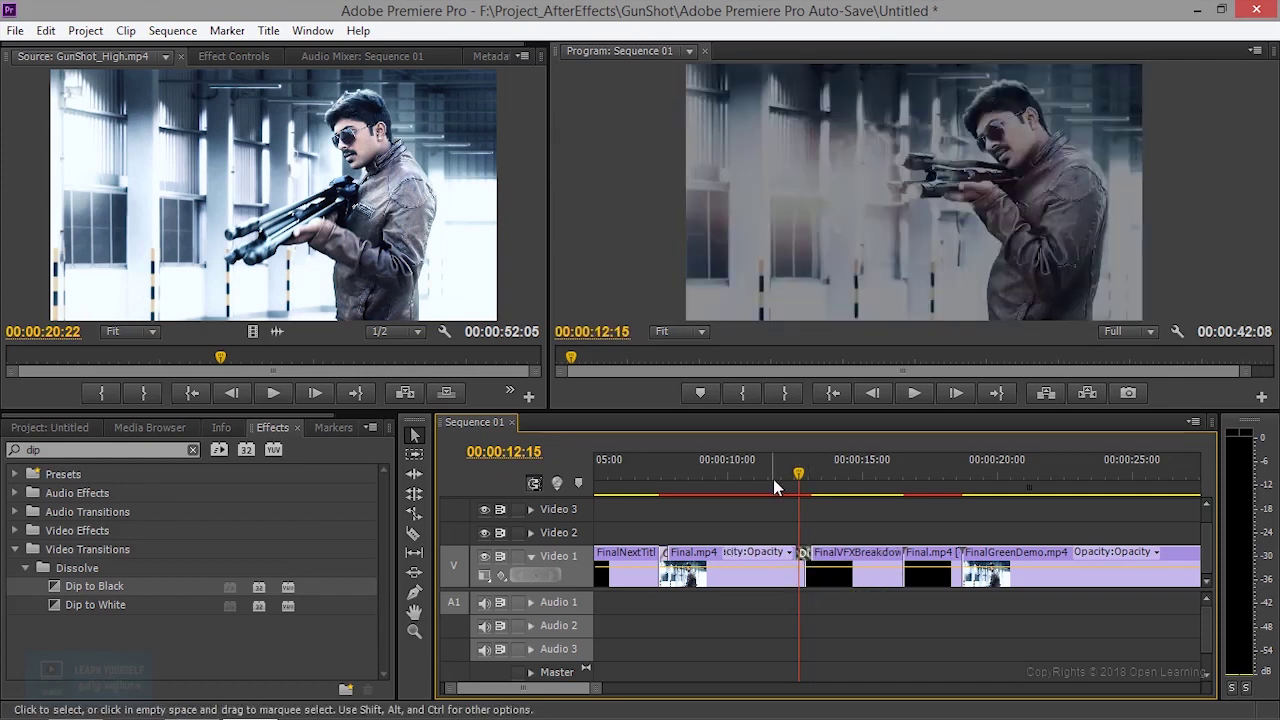
{"action": "left_click", "coordinate": [771, 471]}
{"action": "left_click", "coordinate": [910, 393]}
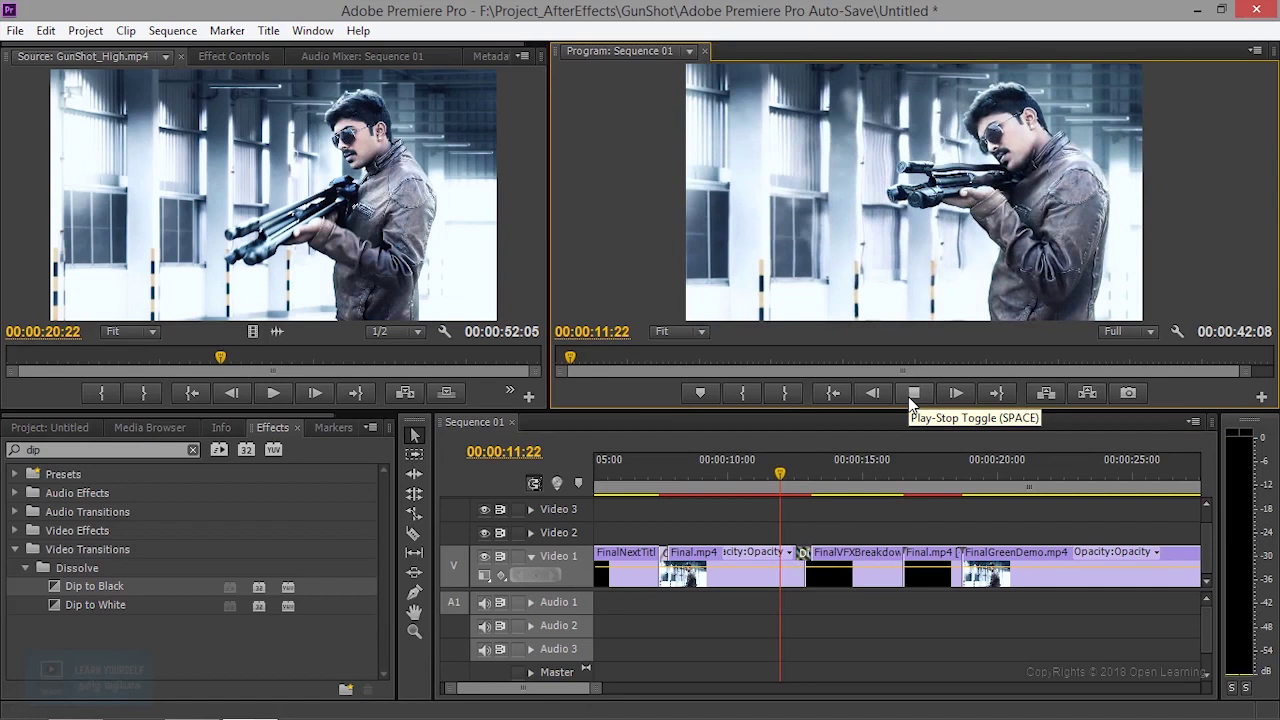
Step: Extend the Dip to Black into FinalVFXBreakdown by three frames and play through to the VFX BREAKDOWN title
{"action": "left_click", "coordinate": [912, 393]}
{"action": "left_click_drag", "start_coordinate": [810, 476], "coordinate": [783, 485]}
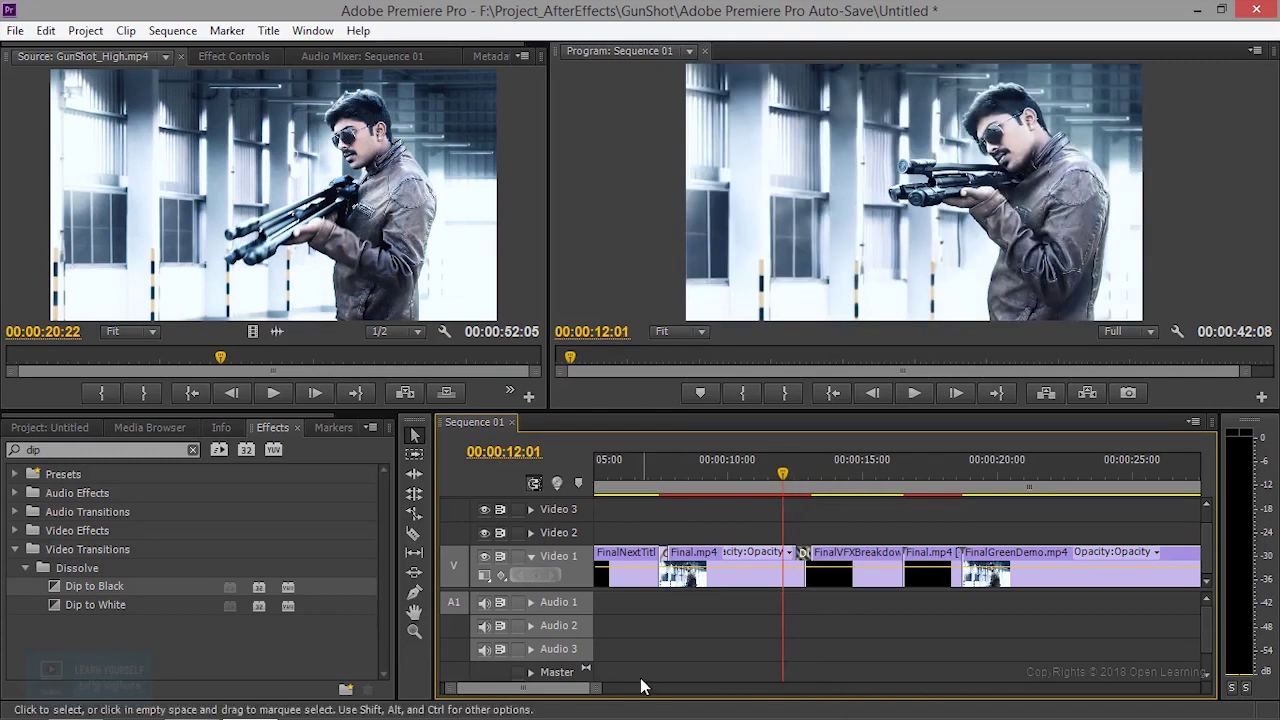
{"action": "left_click_drag", "start_coordinate": [601, 688], "coordinate": [576, 686]}
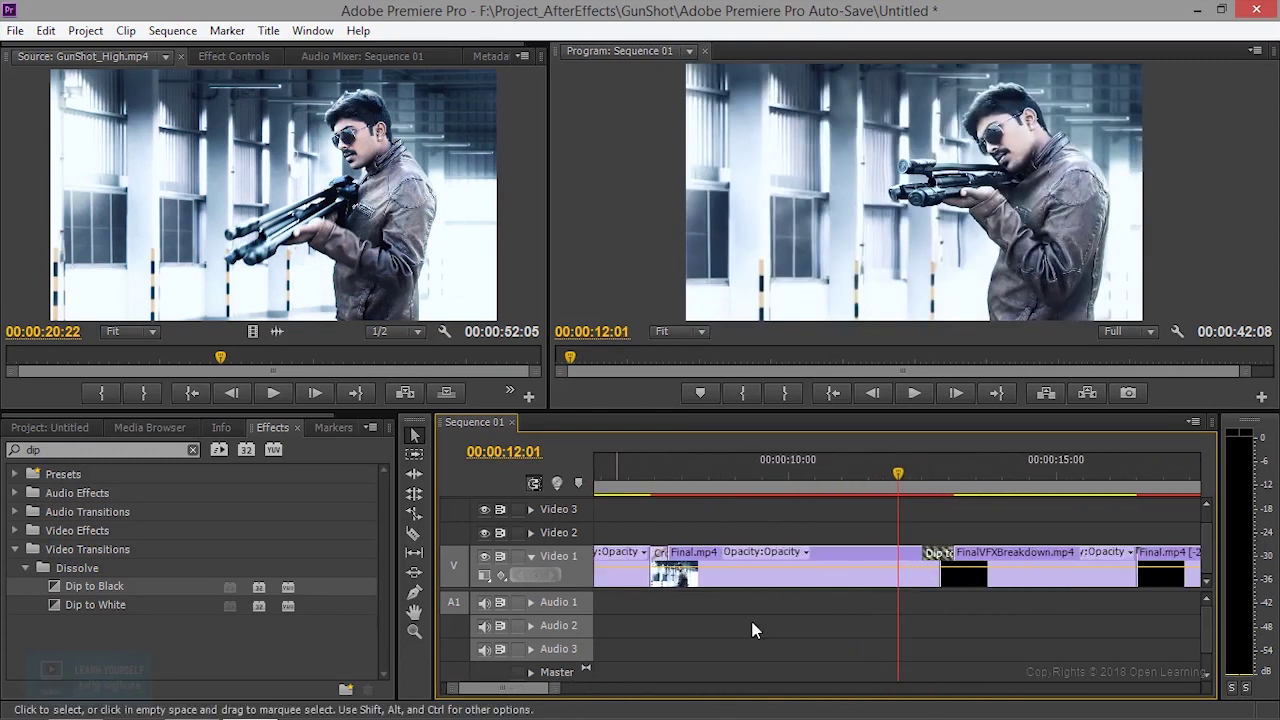
{"action": "left_click_drag", "start_coordinate": [925, 565], "coordinate": [938, 553]}
{"action": "mouse_move", "coordinate": [918, 472]}
{"action": "left_mouse_down"}
{"action": "mouse_move", "coordinate": [947, 476]}
{"action": "mouse_move", "coordinate": [931, 481]}
{"action": "left_mouse_up"}
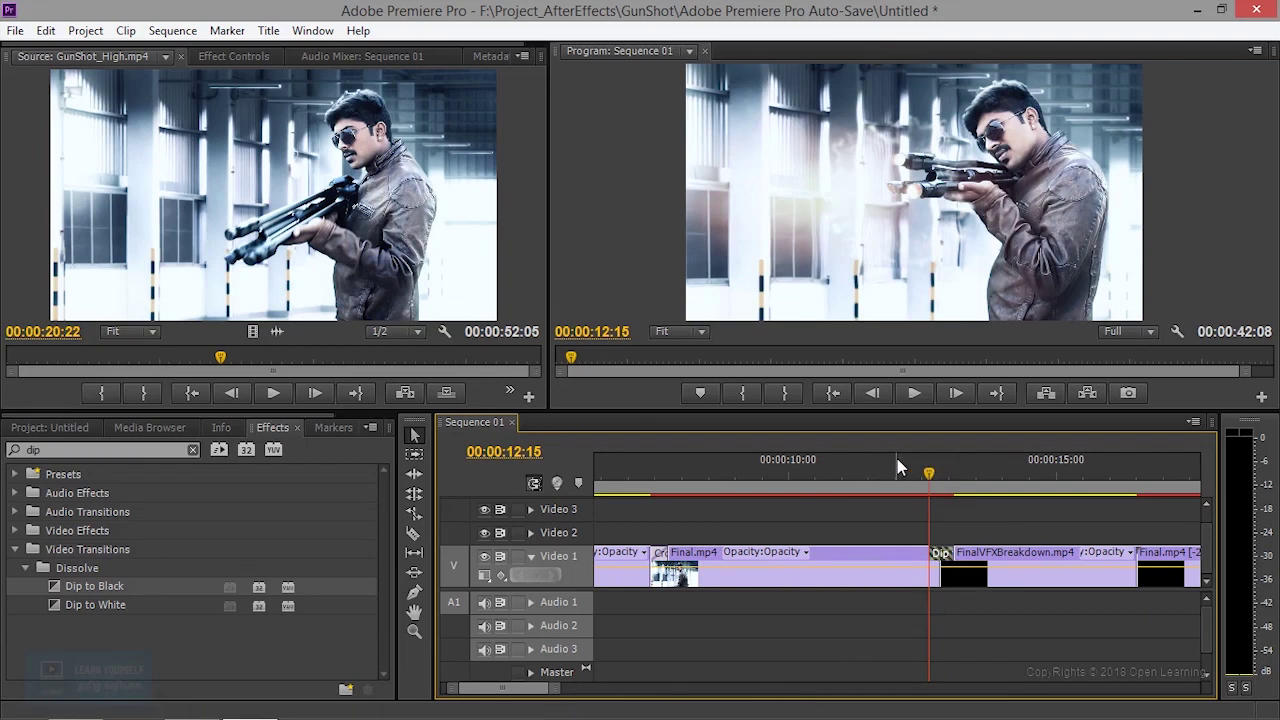
{"action": "left_click", "coordinate": [906, 392]}
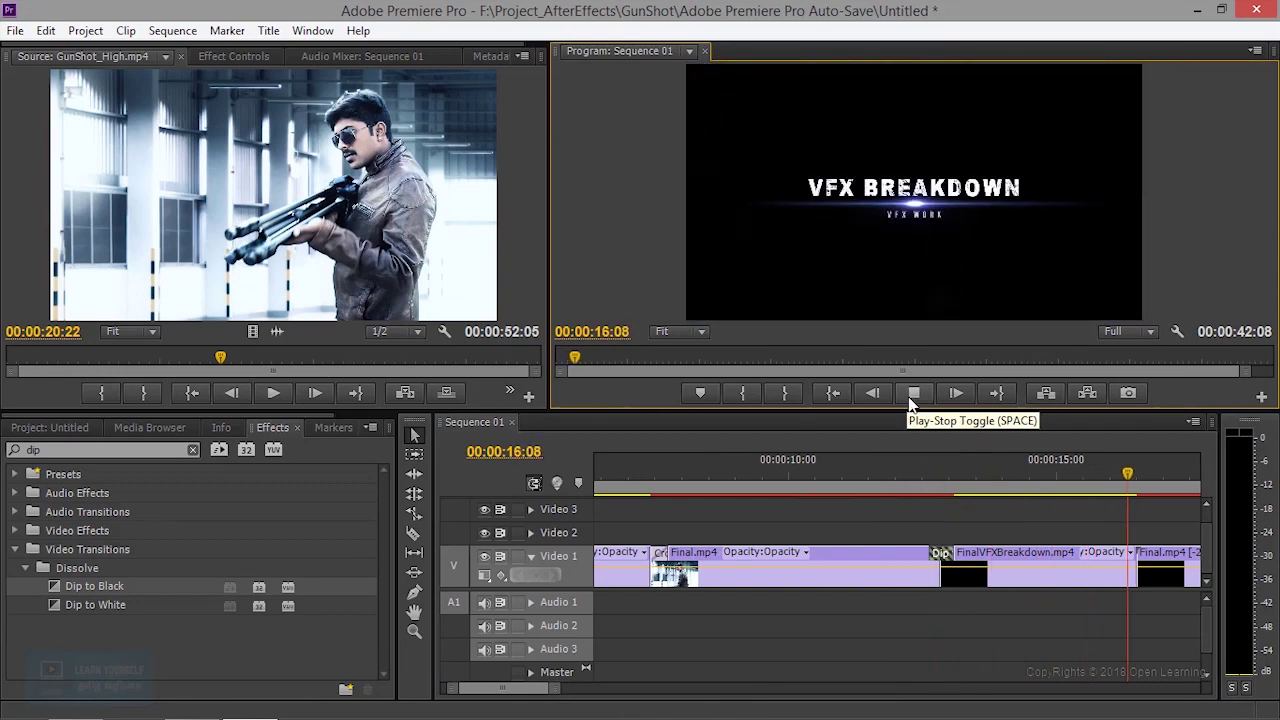
{"action": "left_click", "coordinate": [911, 395]}
Step: Drop Dip to Black at the FinalVFXBreakdown/Final cut and shorten it by 17 frames
{"action": "left_click_drag", "start_coordinate": [98, 588], "coordinate": [1166, 566]}
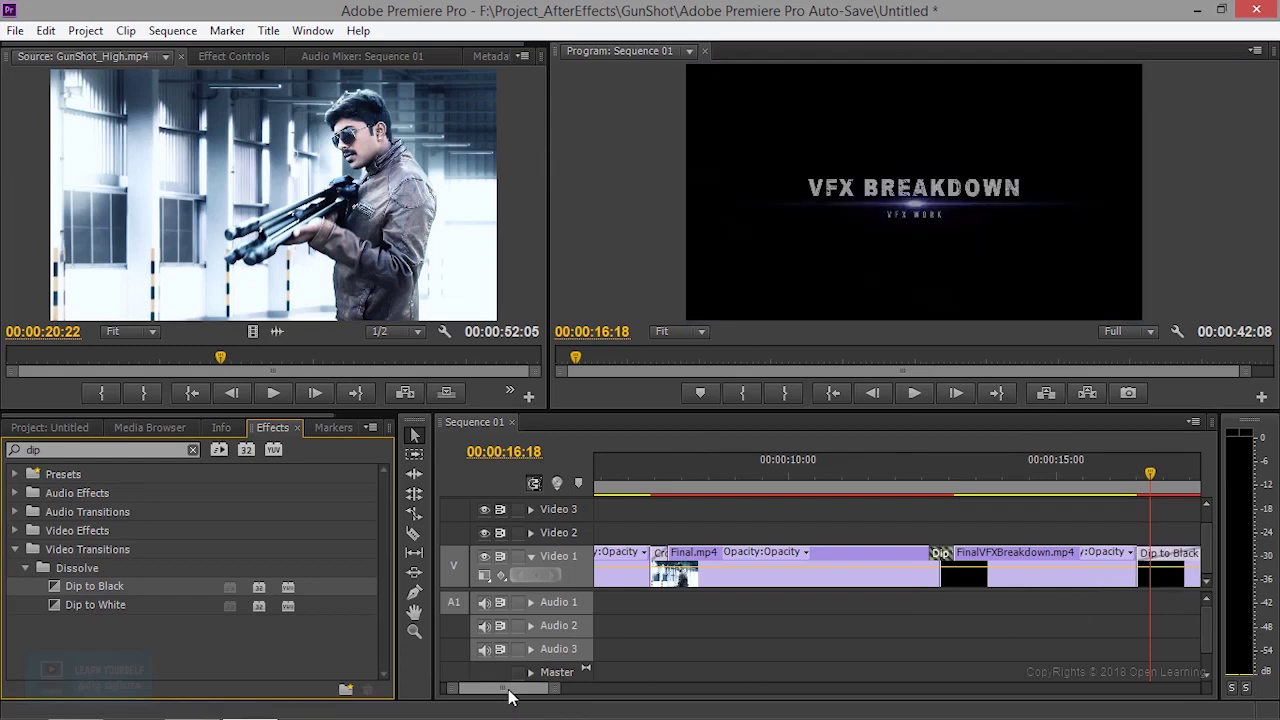
{"action": "left_click_drag", "start_coordinate": [508, 689], "coordinate": [517, 688]}
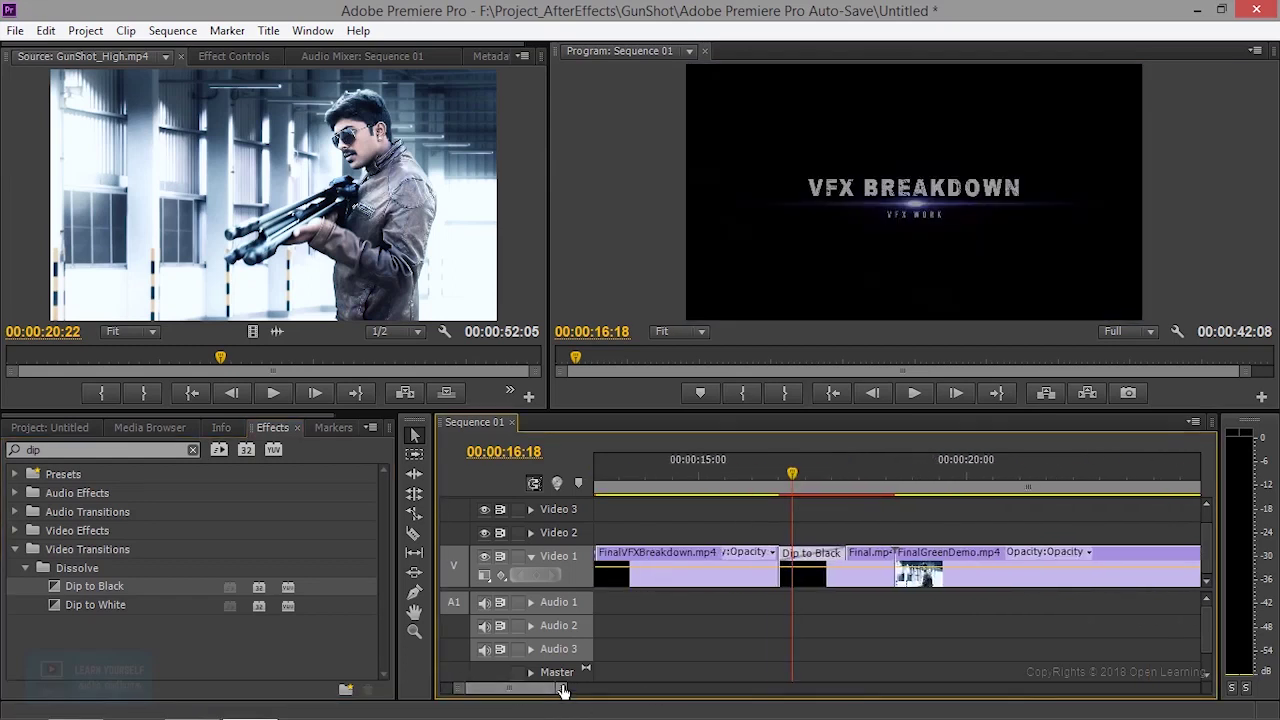
{"action": "left_click_drag", "start_coordinate": [535, 697], "coordinate": [527, 693]}
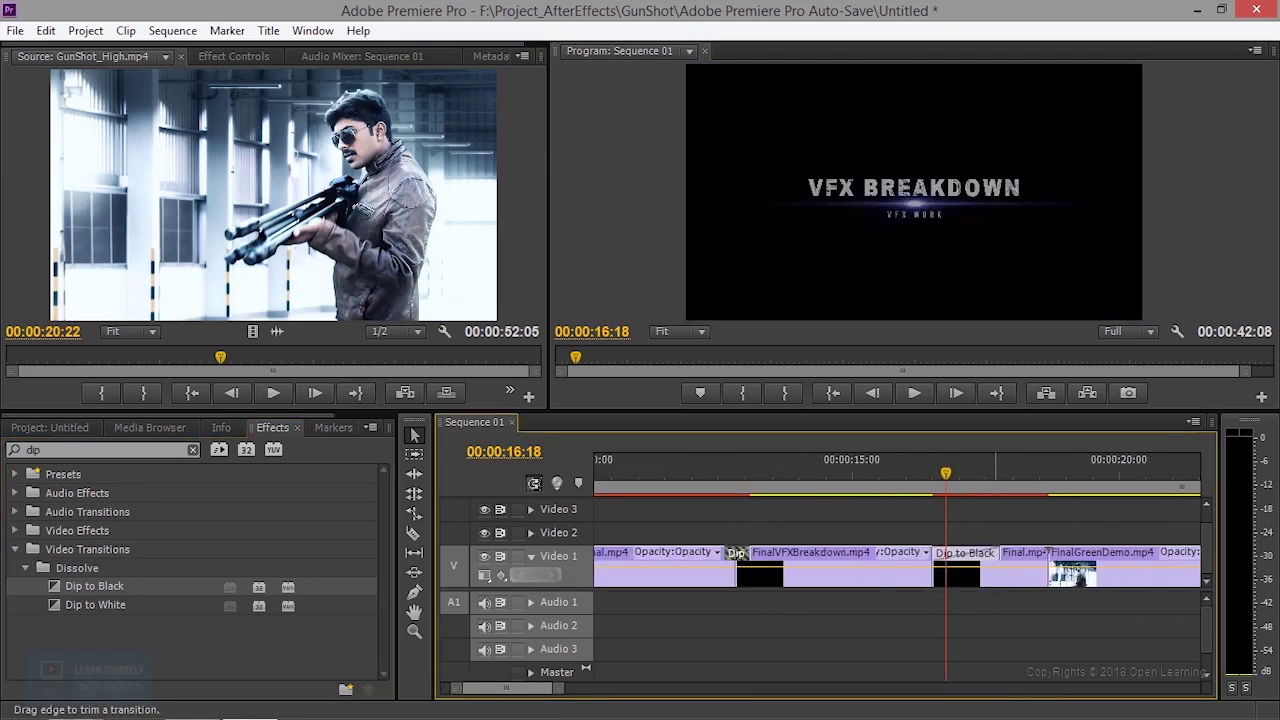
{"action": "left_click_drag", "start_coordinate": [980, 570], "coordinate": [960, 570]}
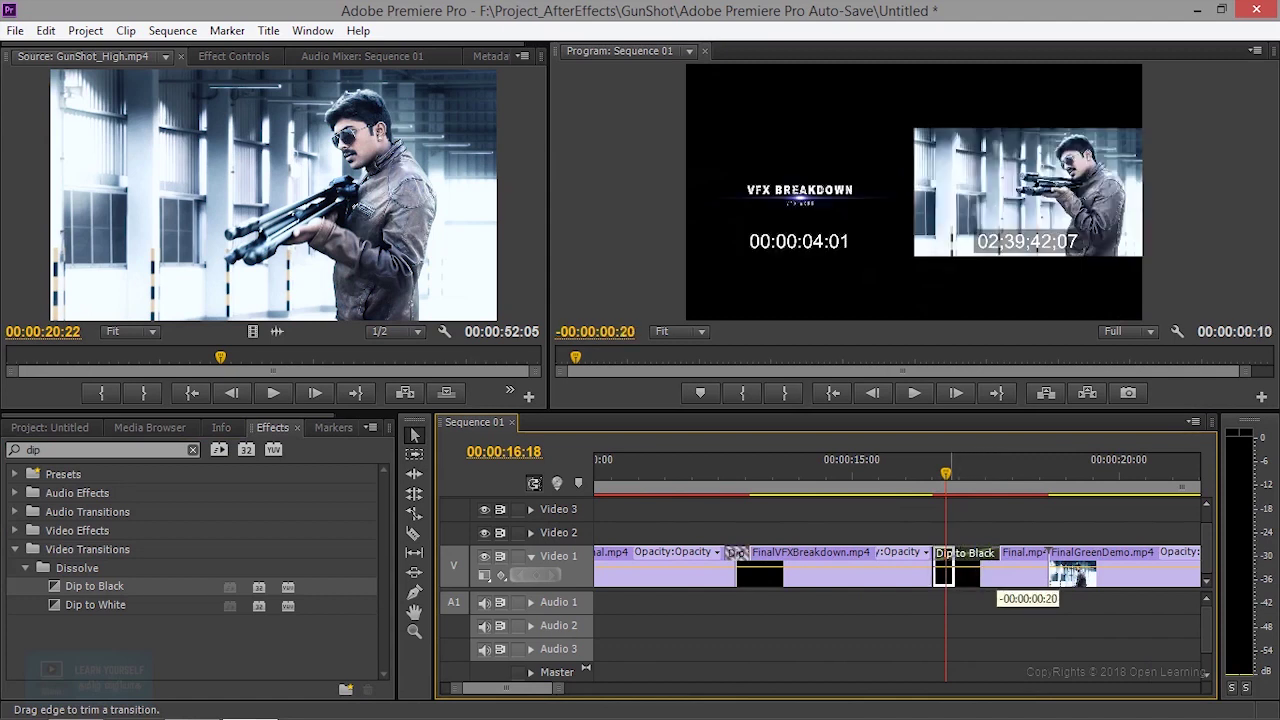
{"action": "left_click_drag", "start_coordinate": [942, 570], "coordinate": [942, 570]}
Step: Replay the new Dip to Black several times, stopping in FinalGreenDemo at 00:00:23:10
{"action": "left_click_drag", "start_coordinate": [940, 477], "coordinate": [922, 474]}
{"action": "left_click", "coordinate": [908, 392]}
{"action": "left_click", "coordinate": [906, 389]}
{"action": "left_click", "coordinate": [913, 392]}
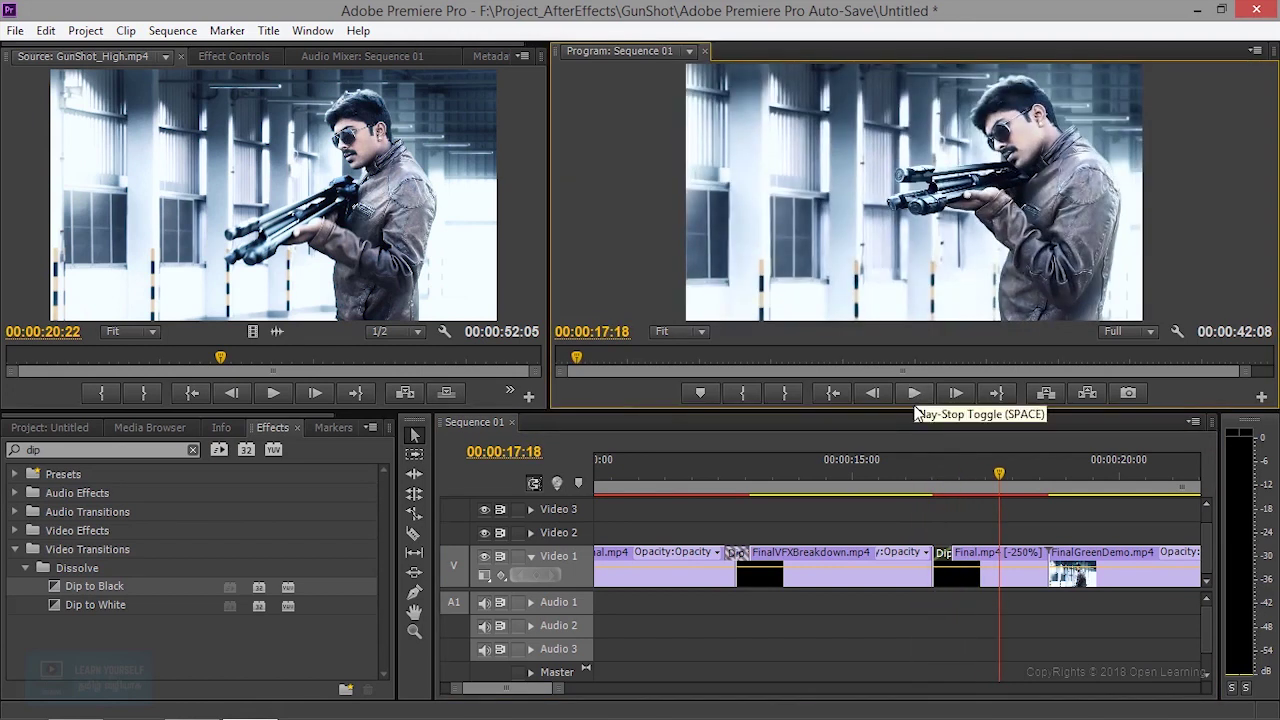
{"action": "left_click", "coordinate": [837, 474]}
{"action": "left_click", "coordinate": [902, 393]}
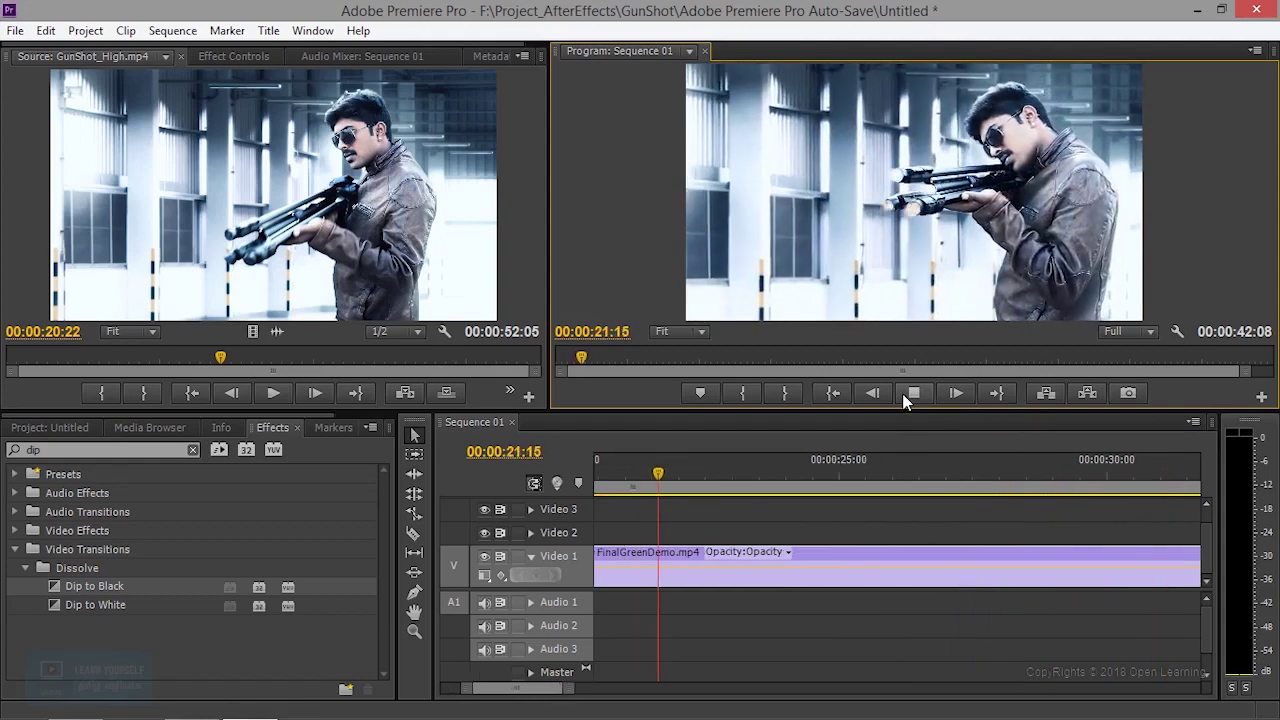
{"action": "left_click", "coordinate": [902, 393]}
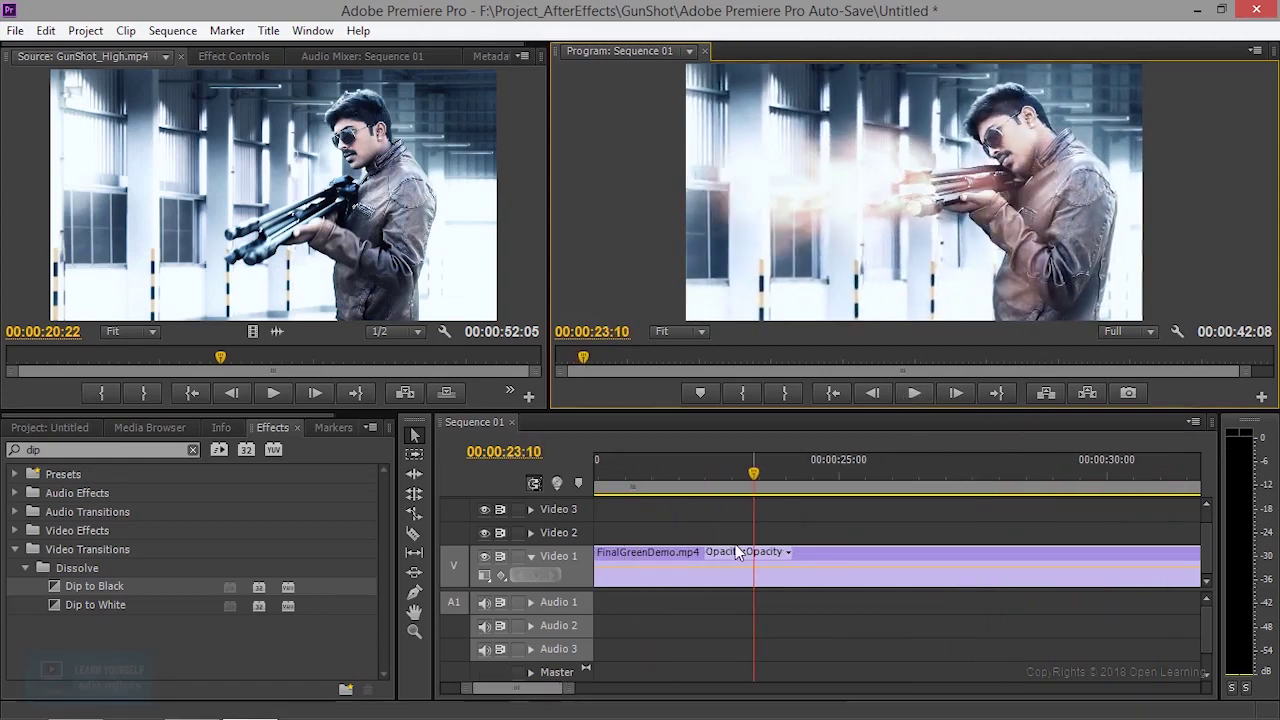
Step: Apply Dip to Black at the FinalGreenDemo/FinalFacebook edit, accept the warning, and trim its left edge
{"action": "left_click_drag", "start_coordinate": [567, 690], "coordinate": [765, 688]}
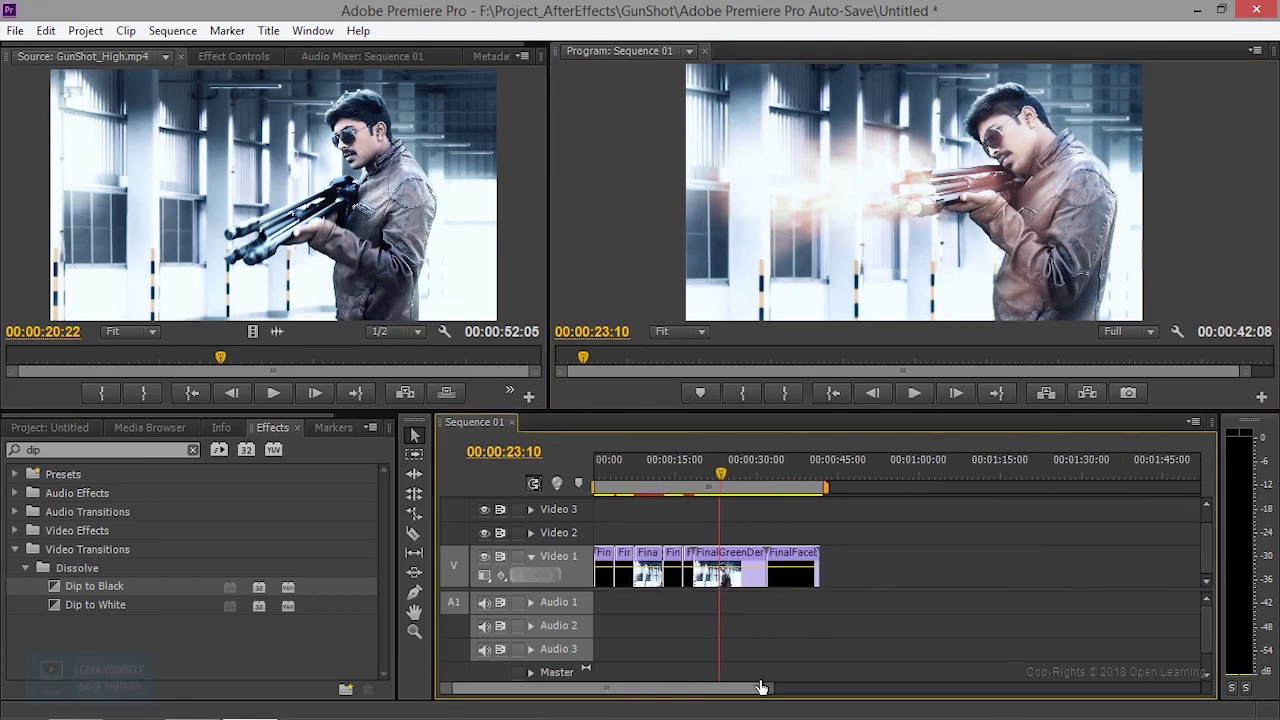
{"action": "mouse_move", "coordinate": [723, 477]}
{"action": "left_mouse_down"}
{"action": "mouse_move", "coordinate": [772, 482]}
{"action": "mouse_move", "coordinate": [760, 478]}
{"action": "left_mouse_up"}
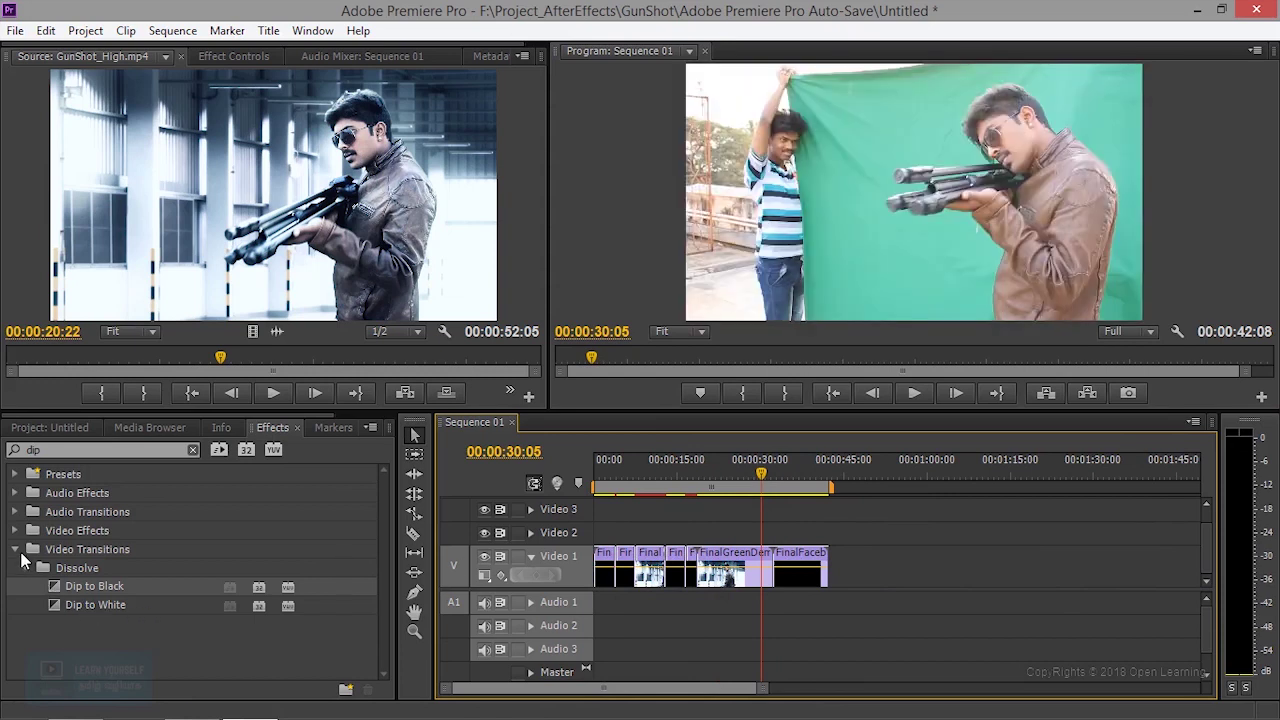
{"action": "mouse_move", "coordinate": [116, 592]}
{"action": "left_mouse_down"}
{"action": "mouse_move", "coordinate": [657, 462]}
{"action": "mouse_move", "coordinate": [773, 560]}
{"action": "left_mouse_up"}
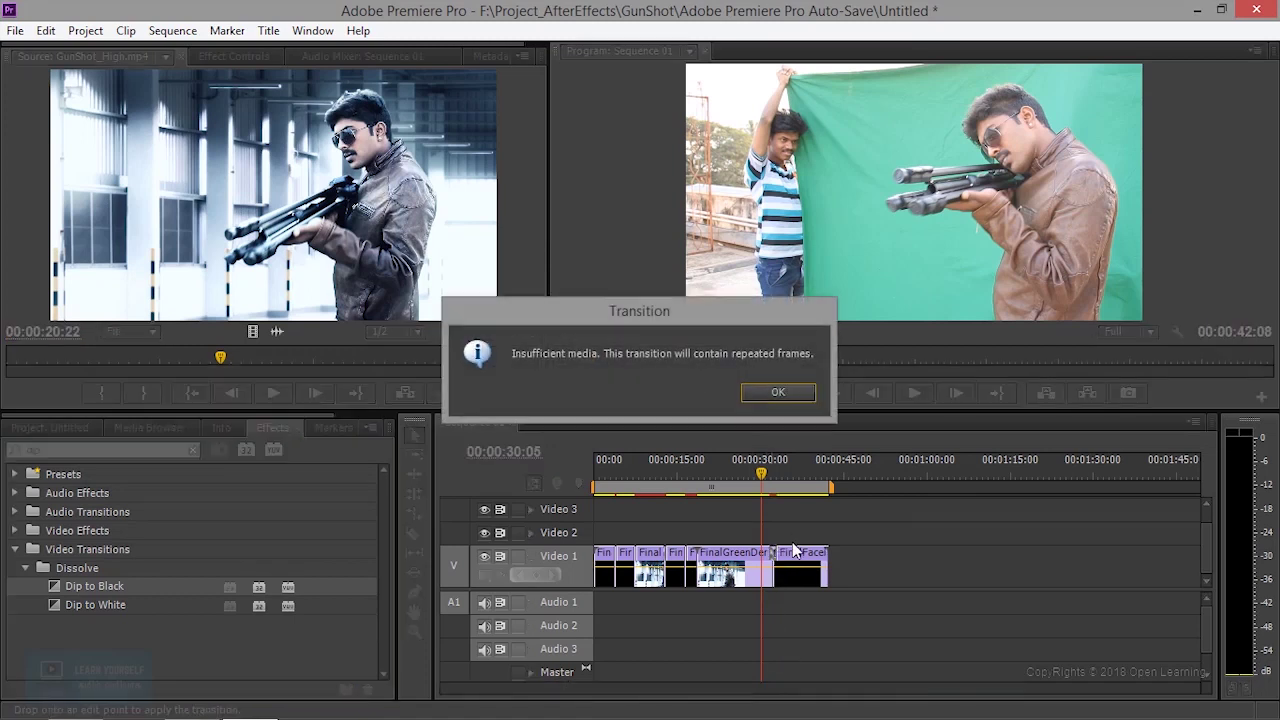
{"action": "left_click", "coordinate": [775, 396]}
{"action": "left_click_drag", "start_coordinate": [775, 690], "coordinate": [590, 688]}
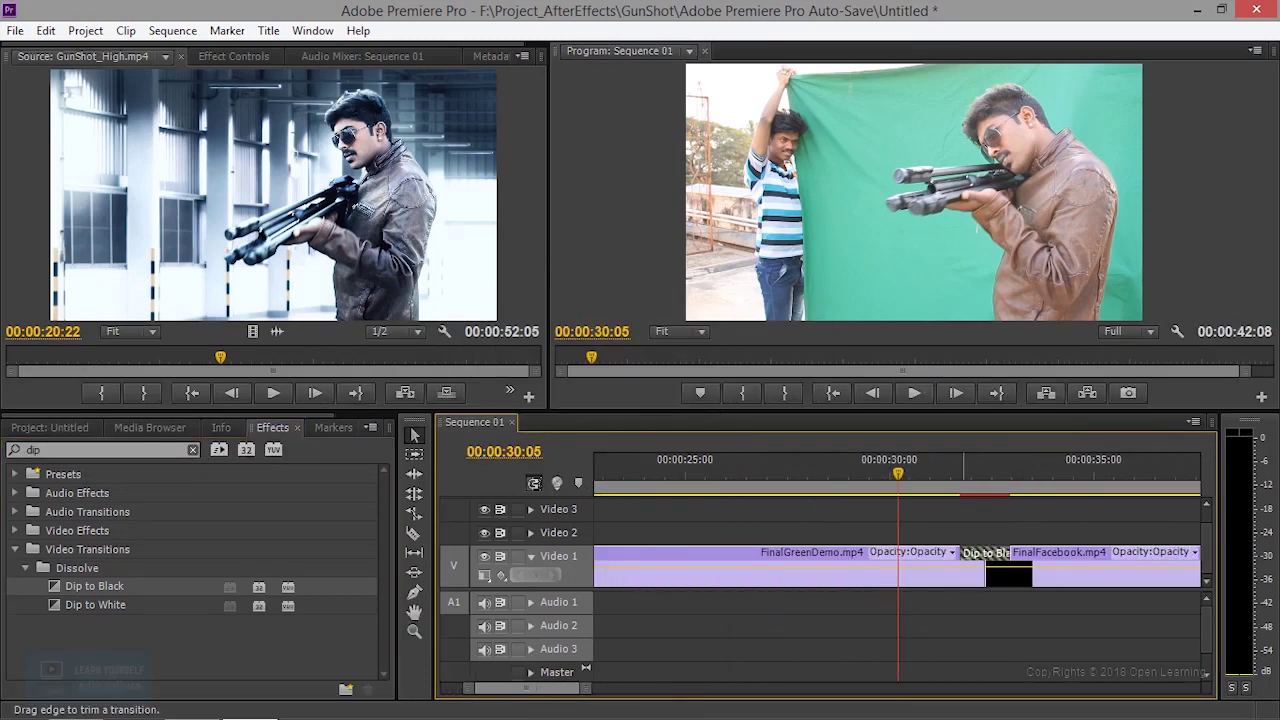
{"action": "left_click_drag", "start_coordinate": [961, 556], "coordinate": [1004, 556]}
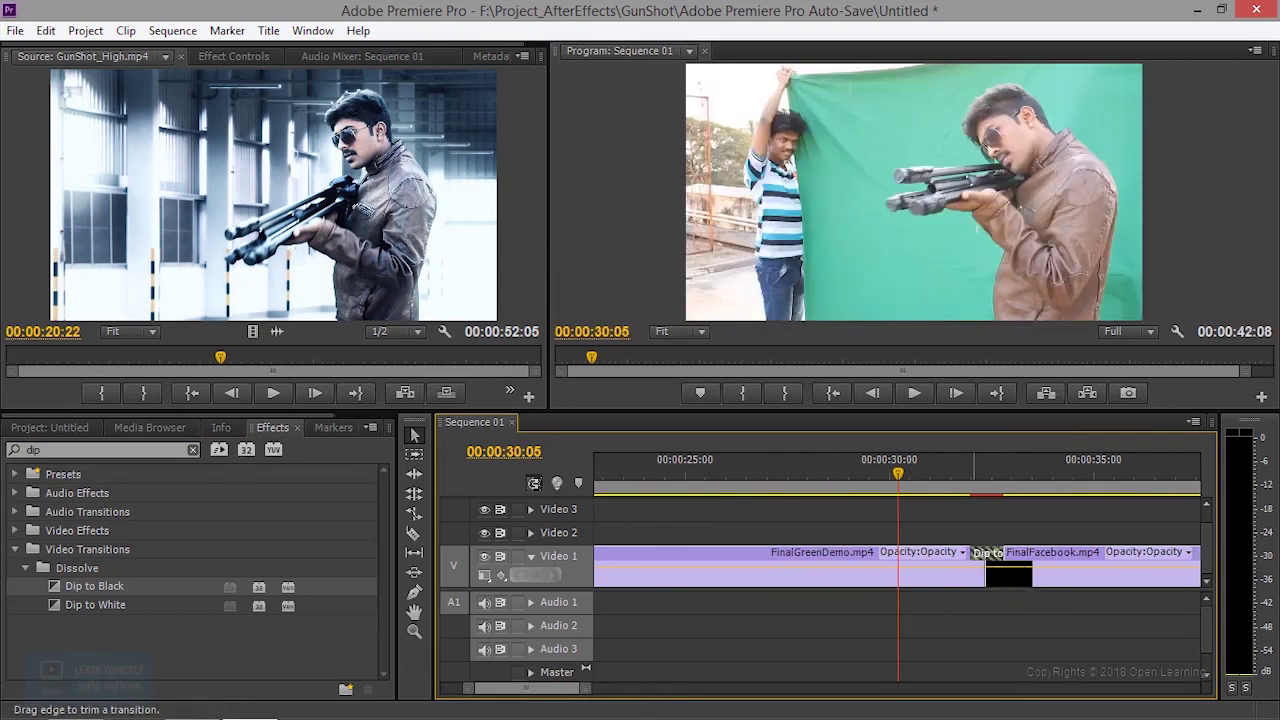
Step: Play and scrub through the new dip to check the fade to black around 00:00:32:11
{"action": "left_click", "coordinate": [914, 395]}
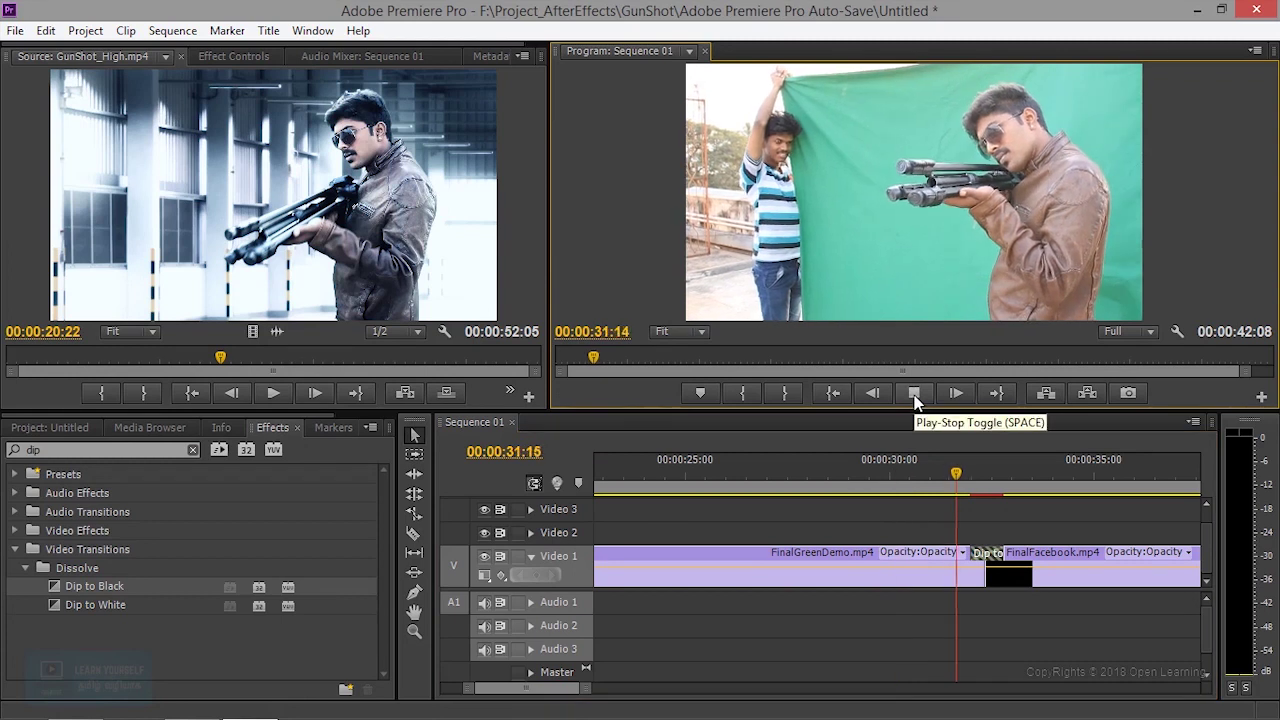
{"action": "left_click", "coordinate": [940, 470]}
{"action": "mouse_move", "coordinate": [940, 470]}
{"action": "left_mouse_down"}
{"action": "mouse_move", "coordinate": [1002, 484]}
{"action": "mouse_move", "coordinate": [965, 485]}
{"action": "mouse_move", "coordinate": [993, 495]}
{"action": "left_mouse_up"}
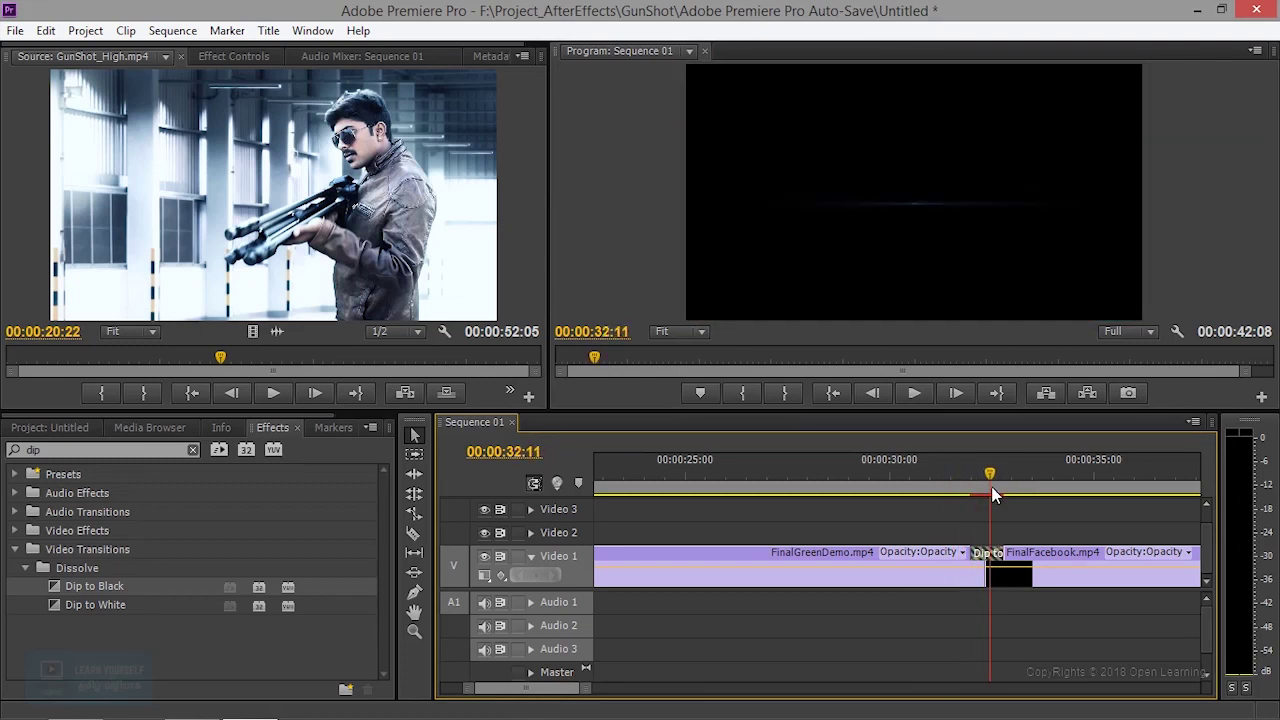
{"action": "left_click_drag", "start_coordinate": [993, 495], "coordinate": [794, 500]}
Step: Fit the sequence to the timeline and extend the dip's left edge by 5 frames
{"action": "key", "text": "backslash"}
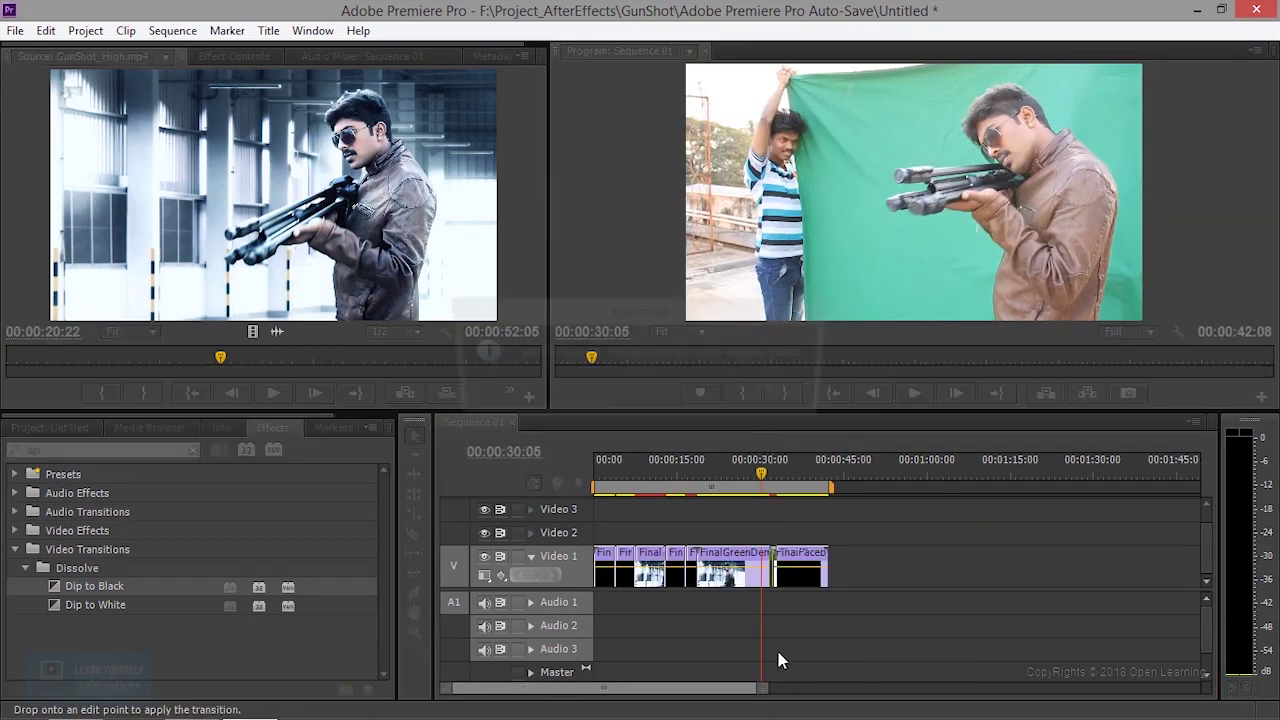
{"action": "left_click", "coordinate": [777, 400]}
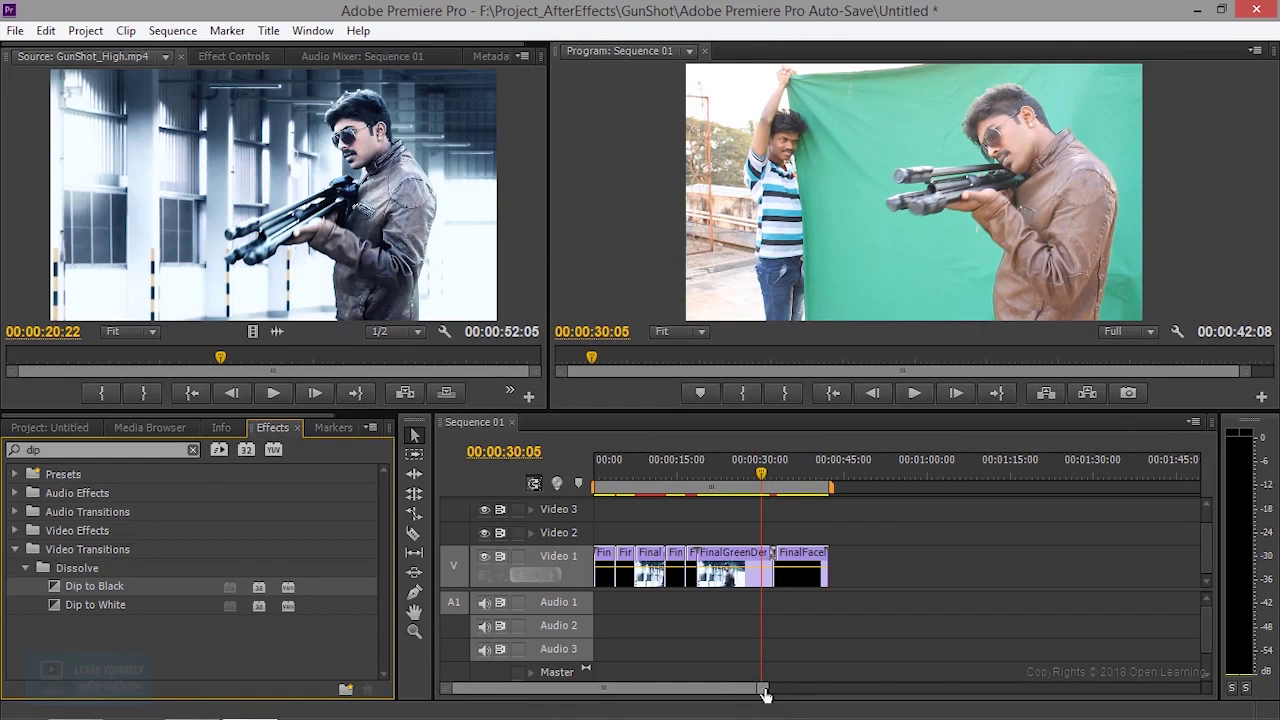
{"action": "left_click_drag", "start_coordinate": [765, 695], "coordinate": [660, 690]}
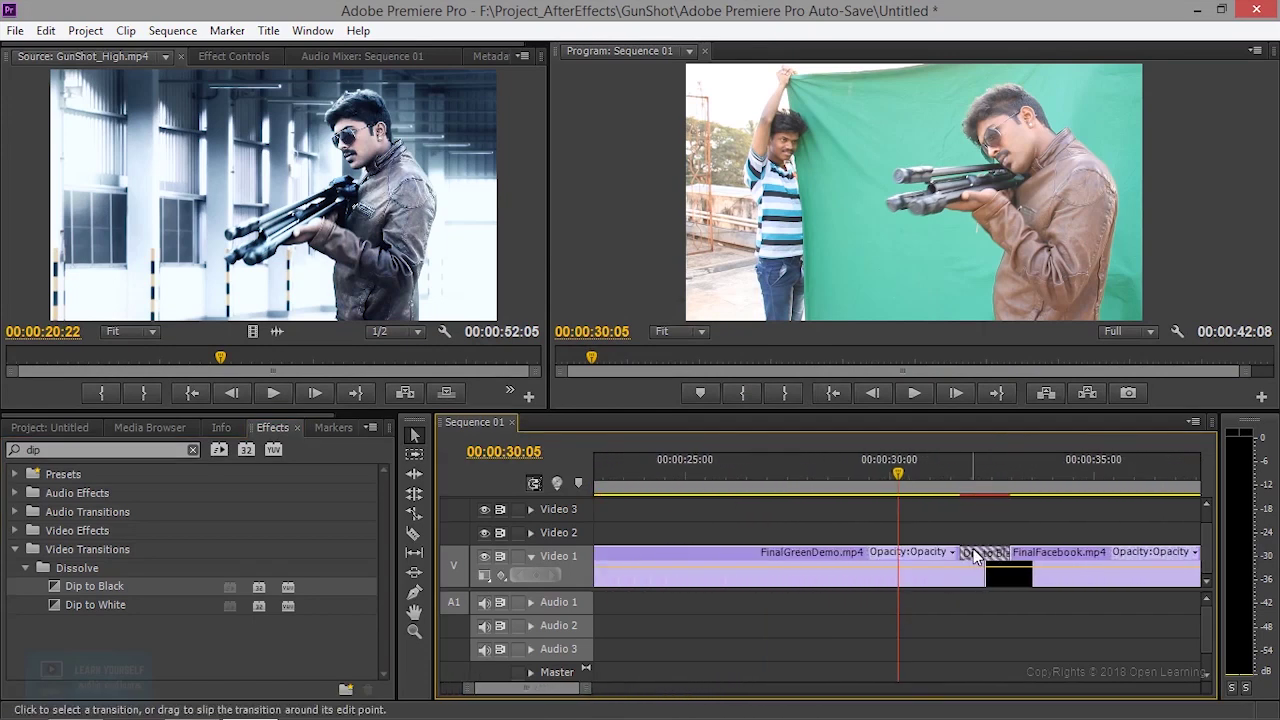
{"action": "mouse_move", "coordinate": [975, 555]}
{"action": "left_mouse_down"}
{"action": "mouse_move", "coordinate": [970, 575]}
{"action": "mouse_move", "coordinate": [1003, 575]}
{"action": "left_mouse_up"}
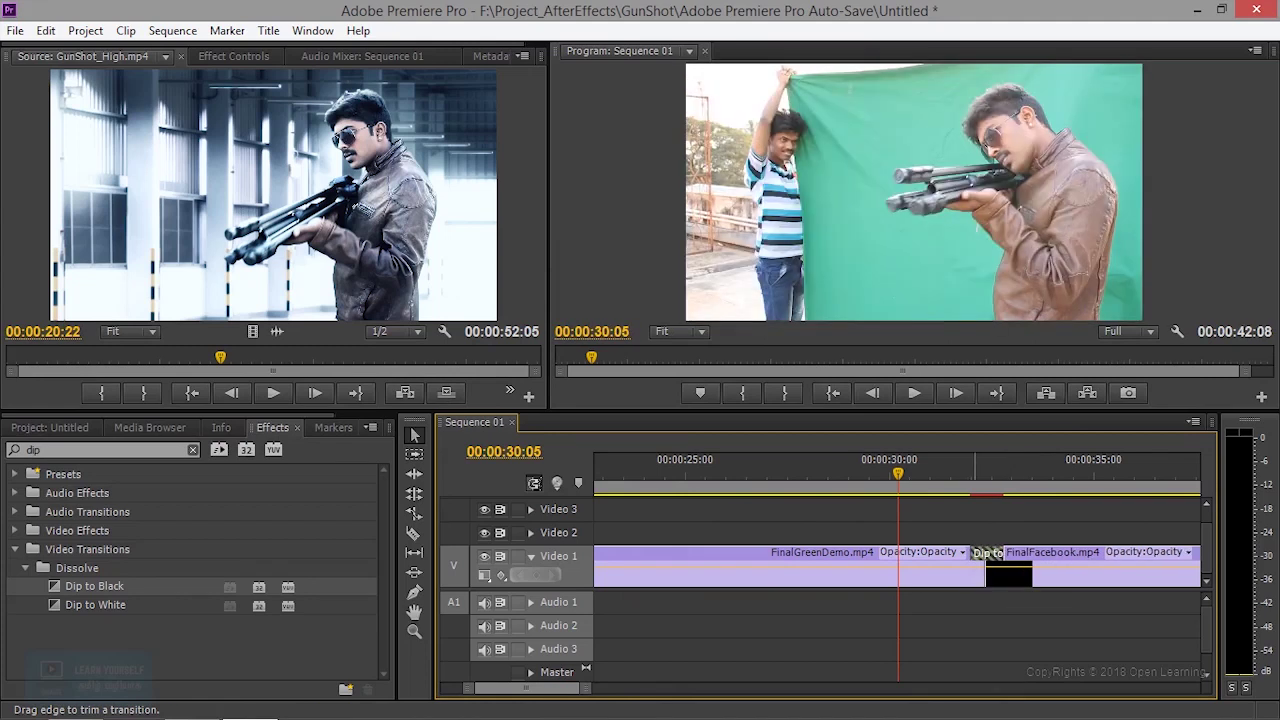
Step: Play and scrub through the adjusted Dip to Black into FinalFacebook to review it
{"action": "left_click", "coordinate": [914, 395]}
{"action": "key", "text": "space"}
{"action": "mouse_move", "coordinate": [951, 472]}
{"action": "left_mouse_down"}
{"action": "mouse_move", "coordinate": [1000, 475]}
{"action": "mouse_move", "coordinate": [958, 480]}
{"action": "mouse_move", "coordinate": [993, 494]}
{"action": "left_mouse_up"}
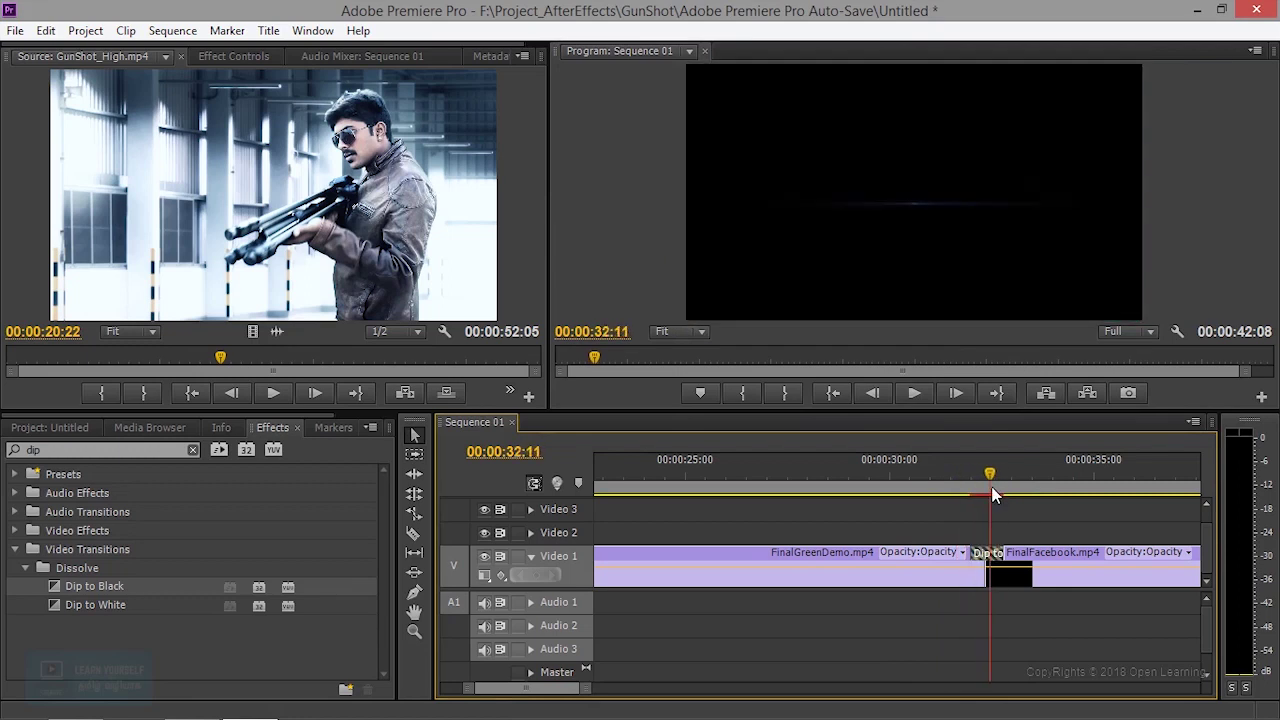
{"action": "left_click_drag", "start_coordinate": [993, 494], "coordinate": [697, 510]}
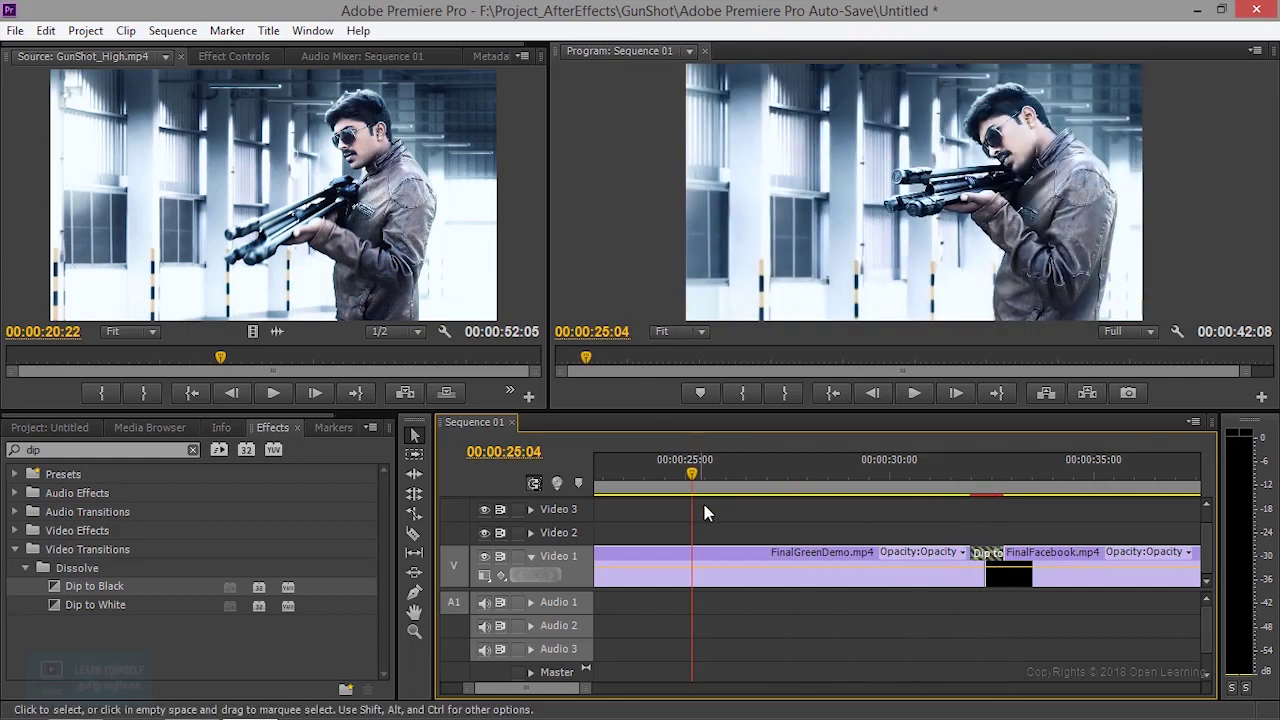
{"action": "left_click_drag", "start_coordinate": [693, 474], "coordinate": [850, 482]}
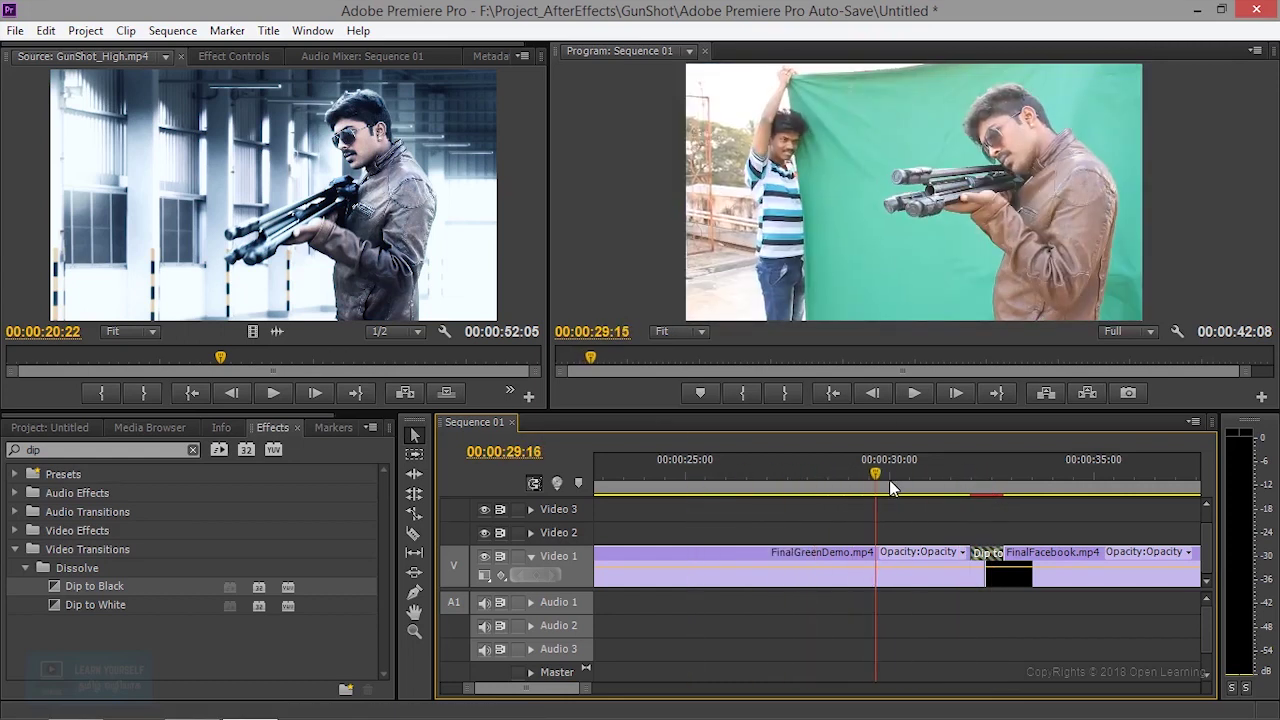